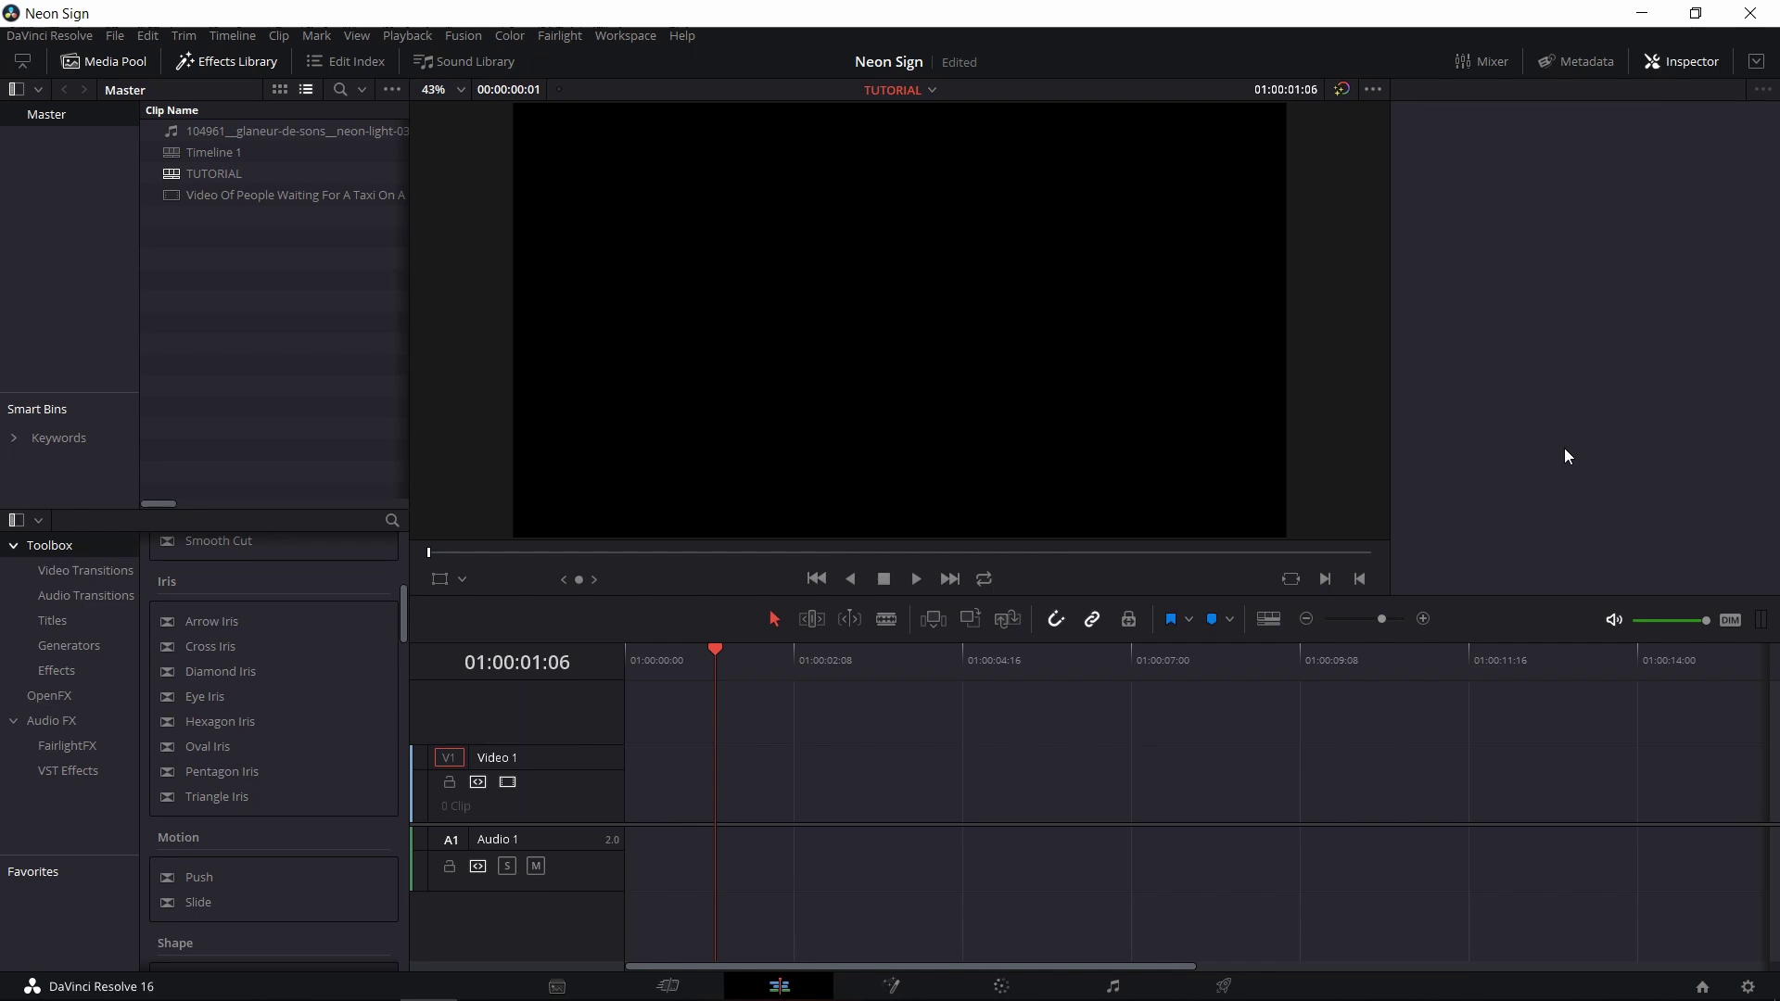
Step: Add the '3D Title Neon Outlines' Fusion title to the very start of track V1
left_click(53, 620)
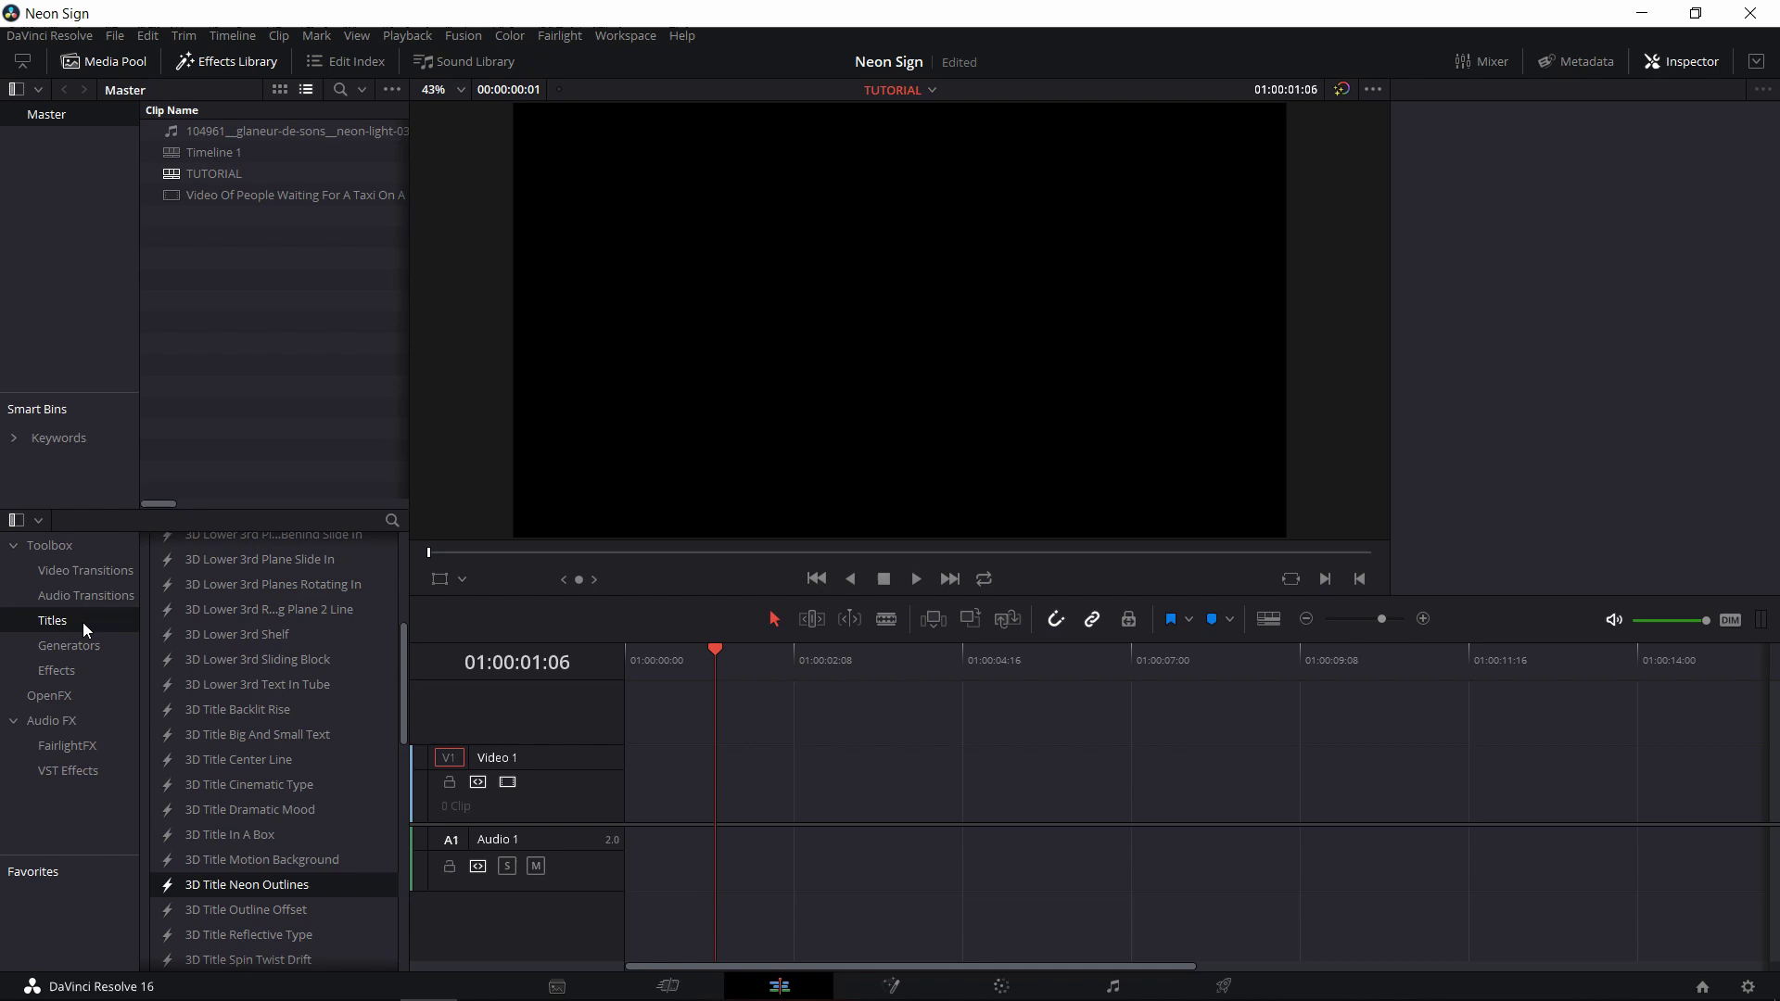
scroll(235, 641, "up", 5)
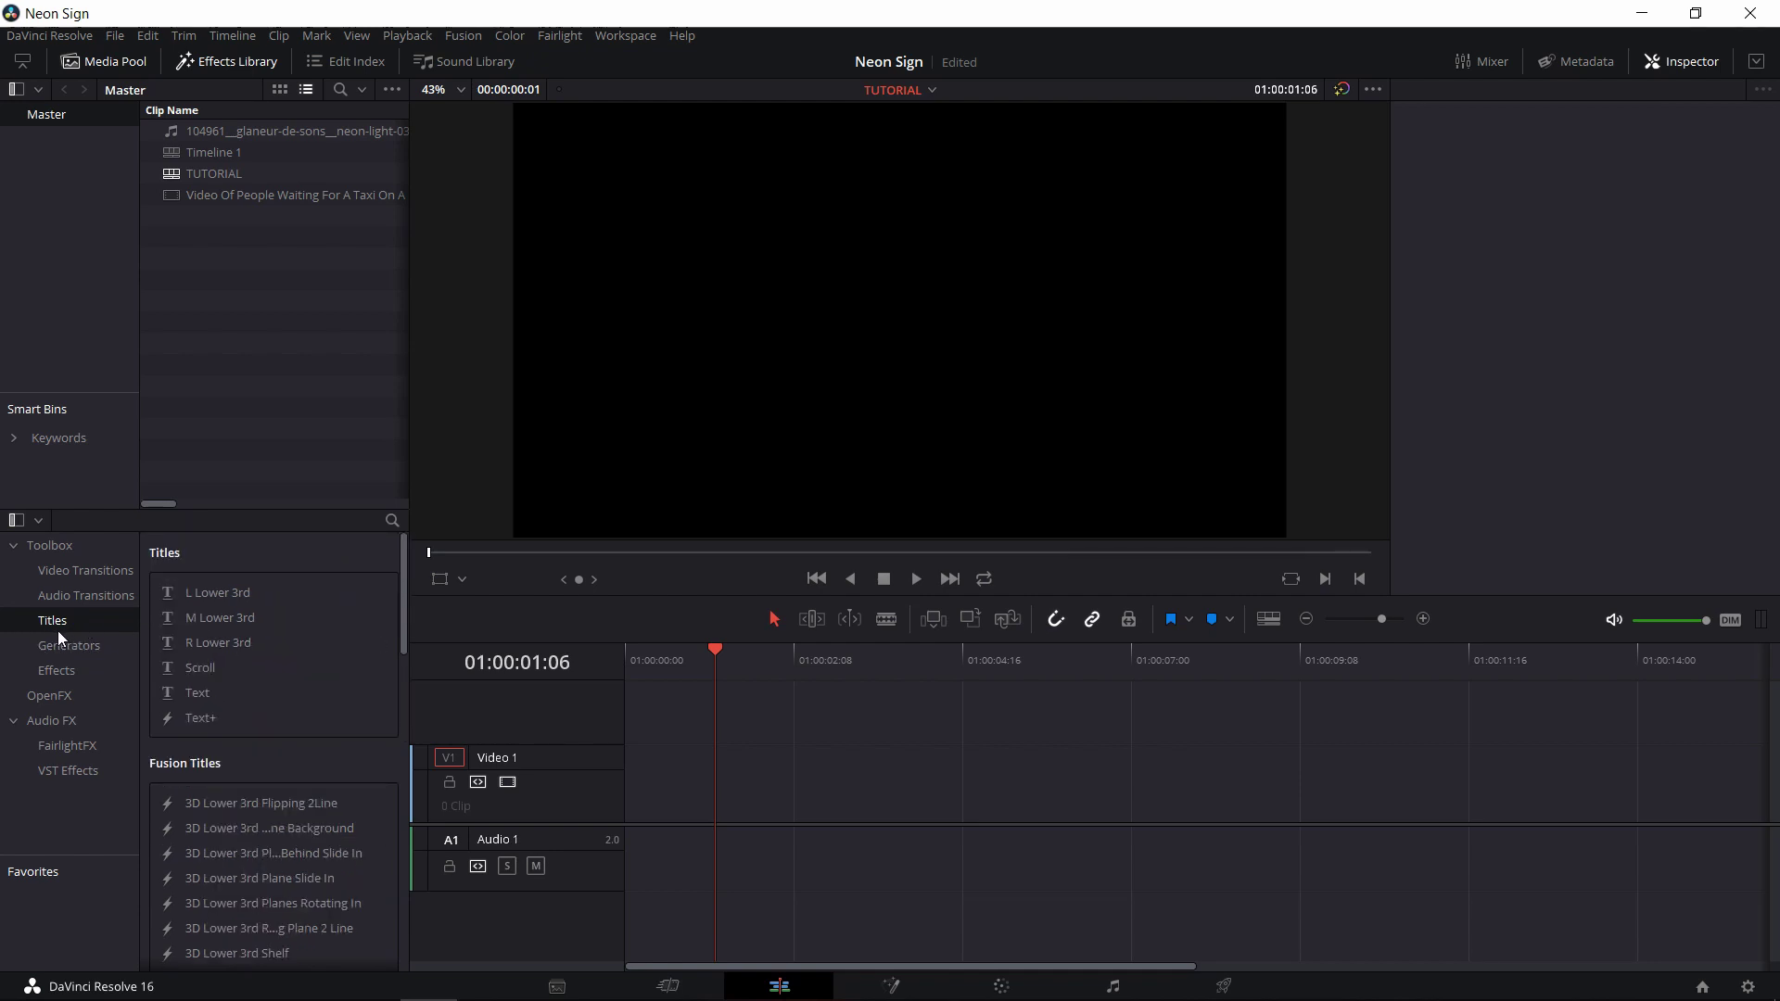
scroll(291, 667, "down", 8)
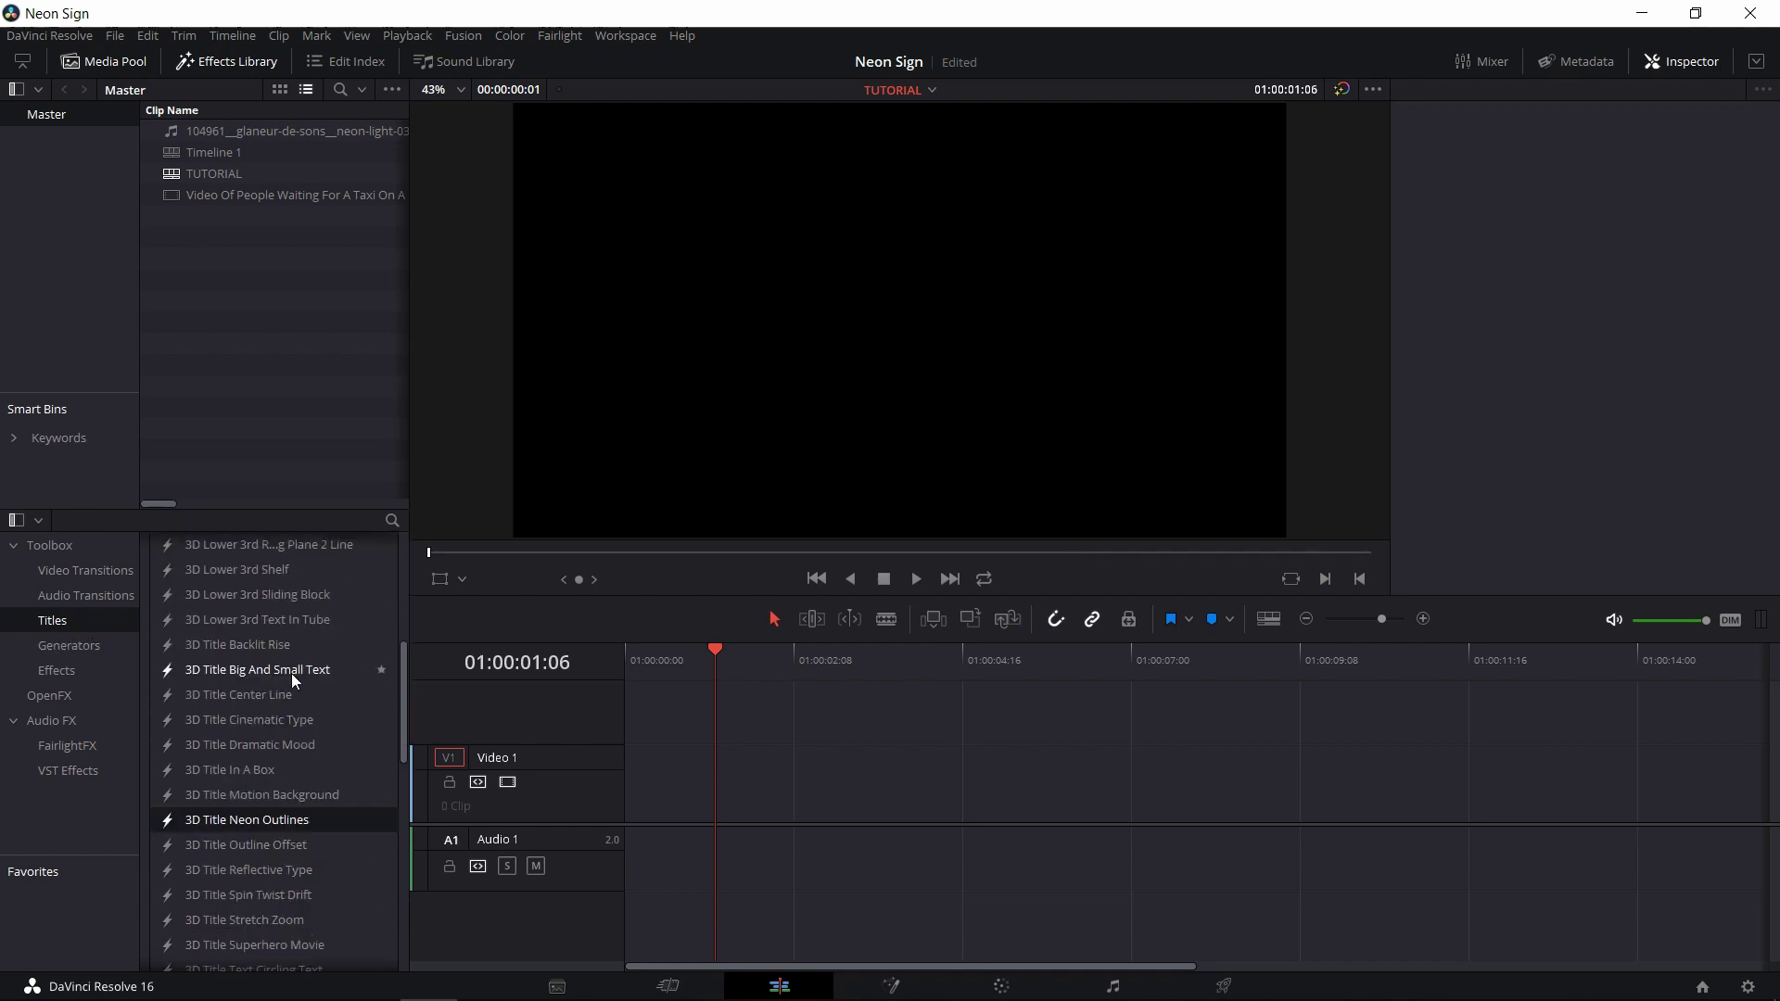
scroll(221, 634, "up", 4)
scroll(241, 648, "down", 4)
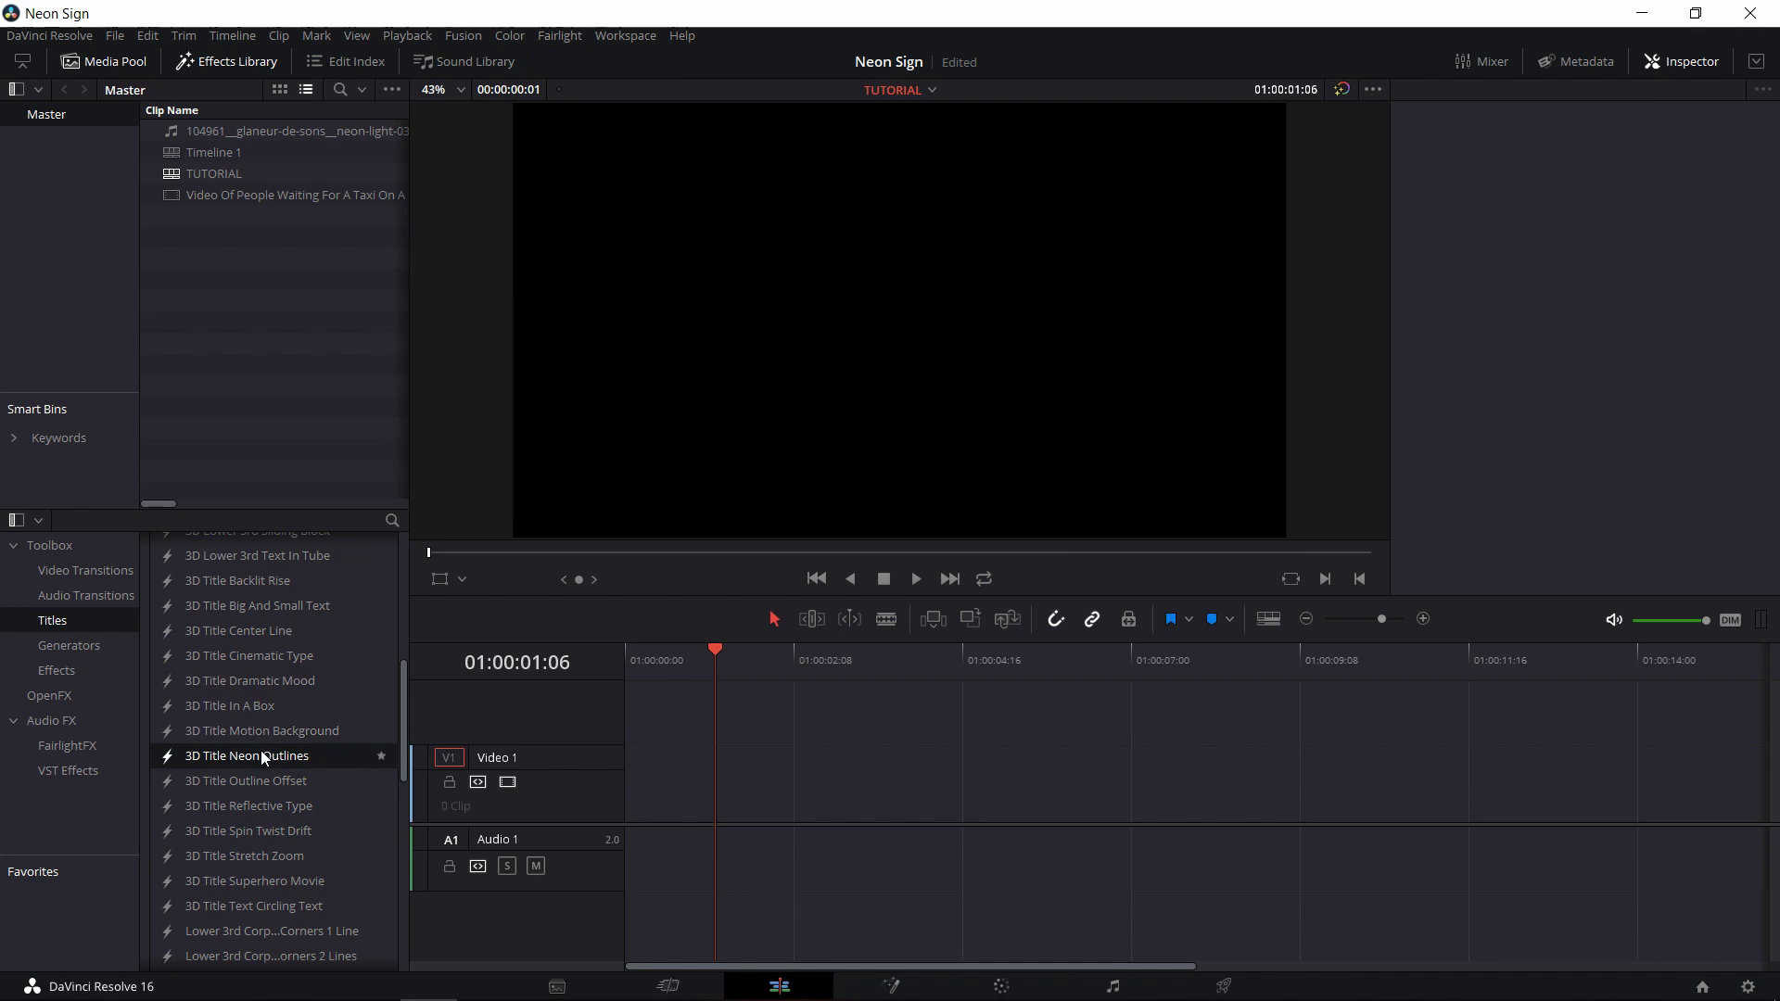
left_click_drag(260, 753, 630, 792)
Step: Play the NEON OUTLINES animation from frame 0 and enlarge the viewer area
left_click(630, 792)
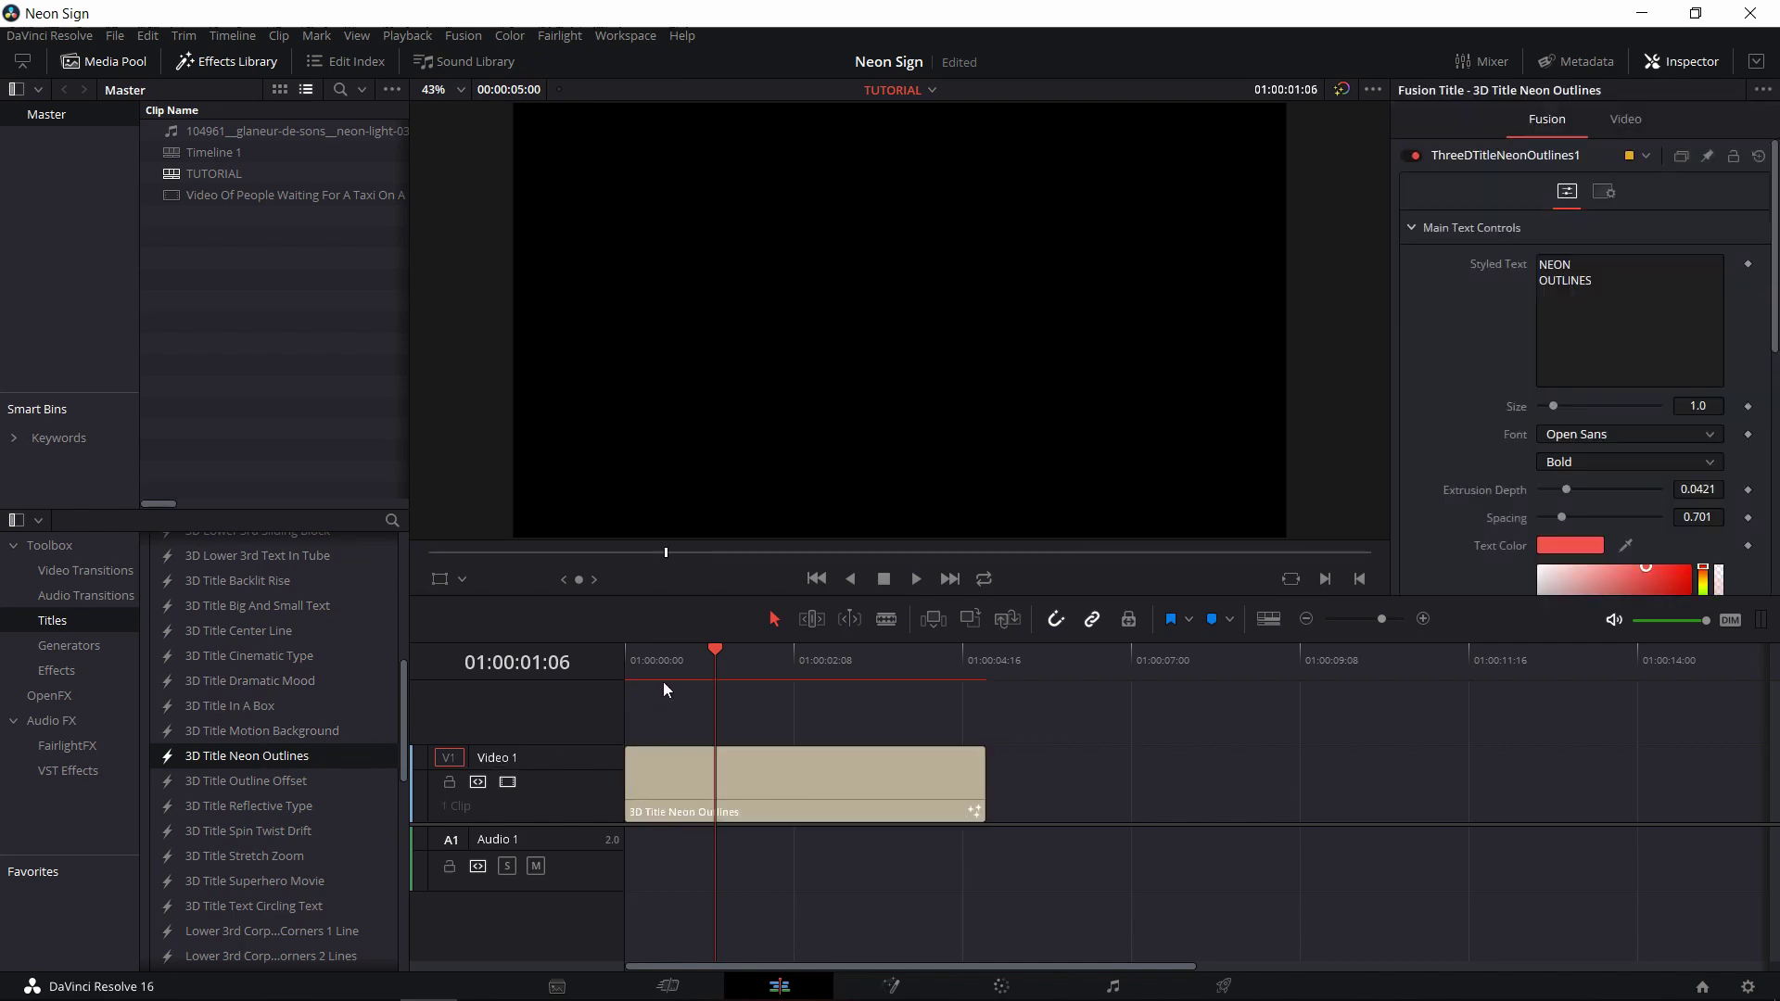
left_click(690, 671)
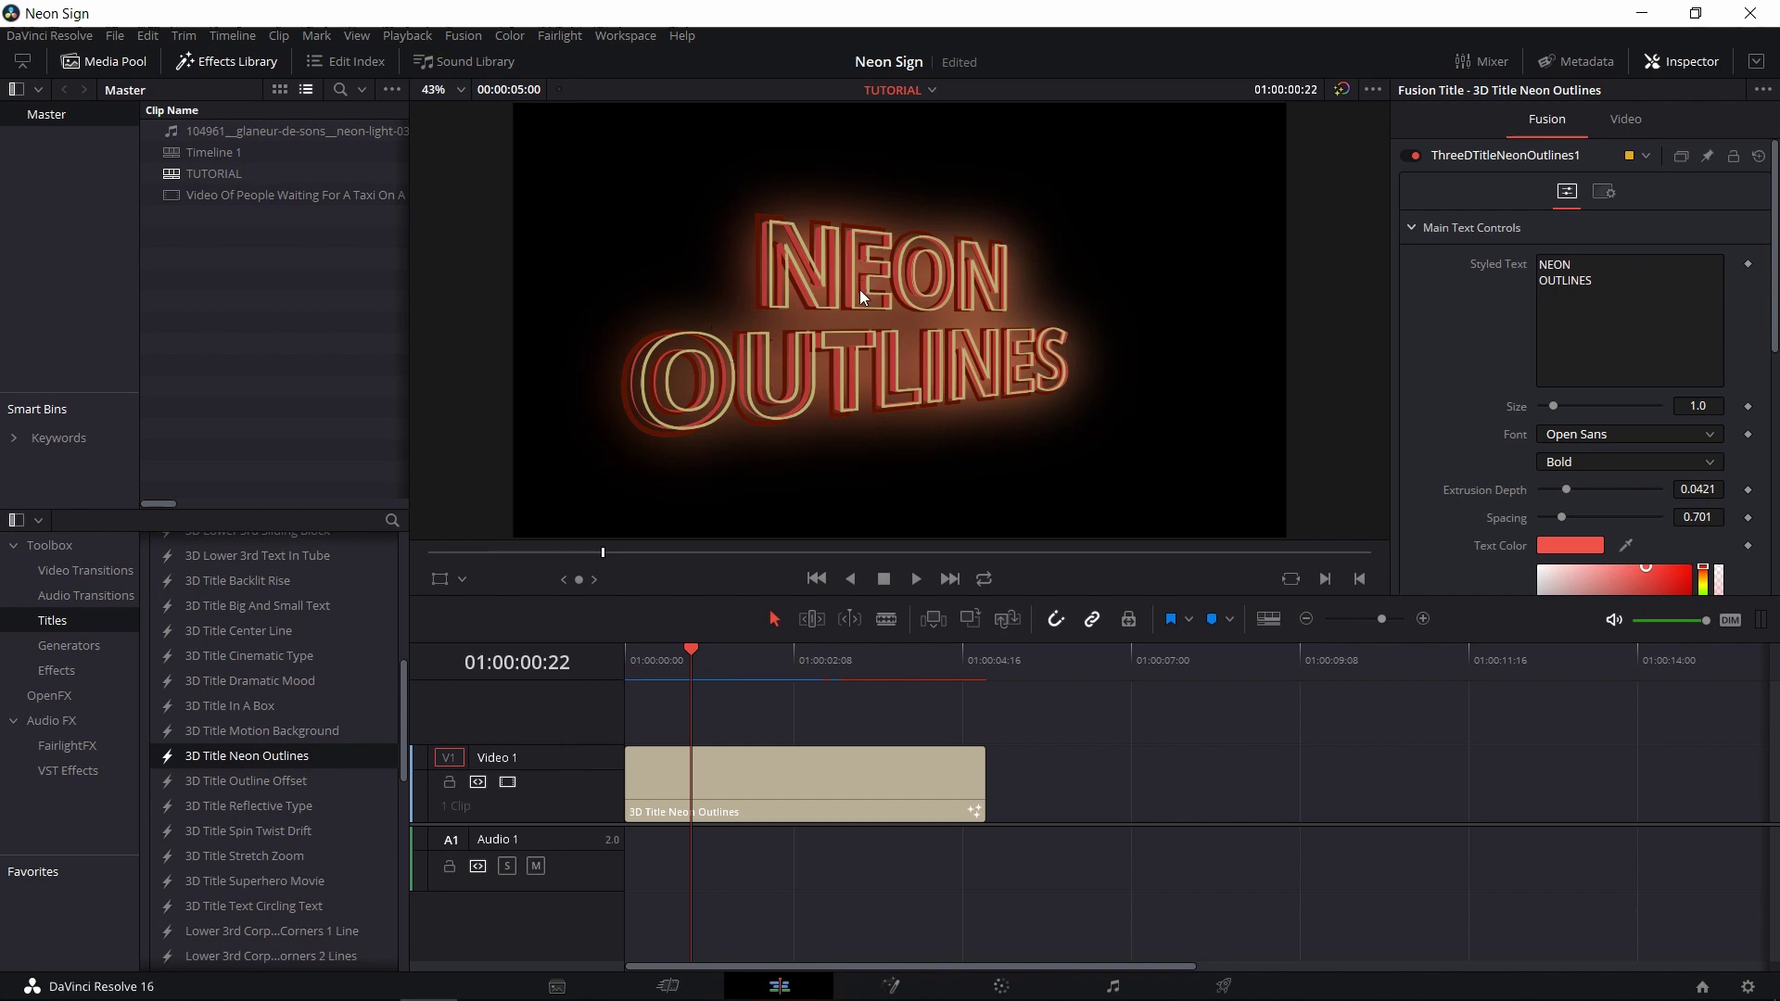
left_click_drag(687, 671, 567, 668)
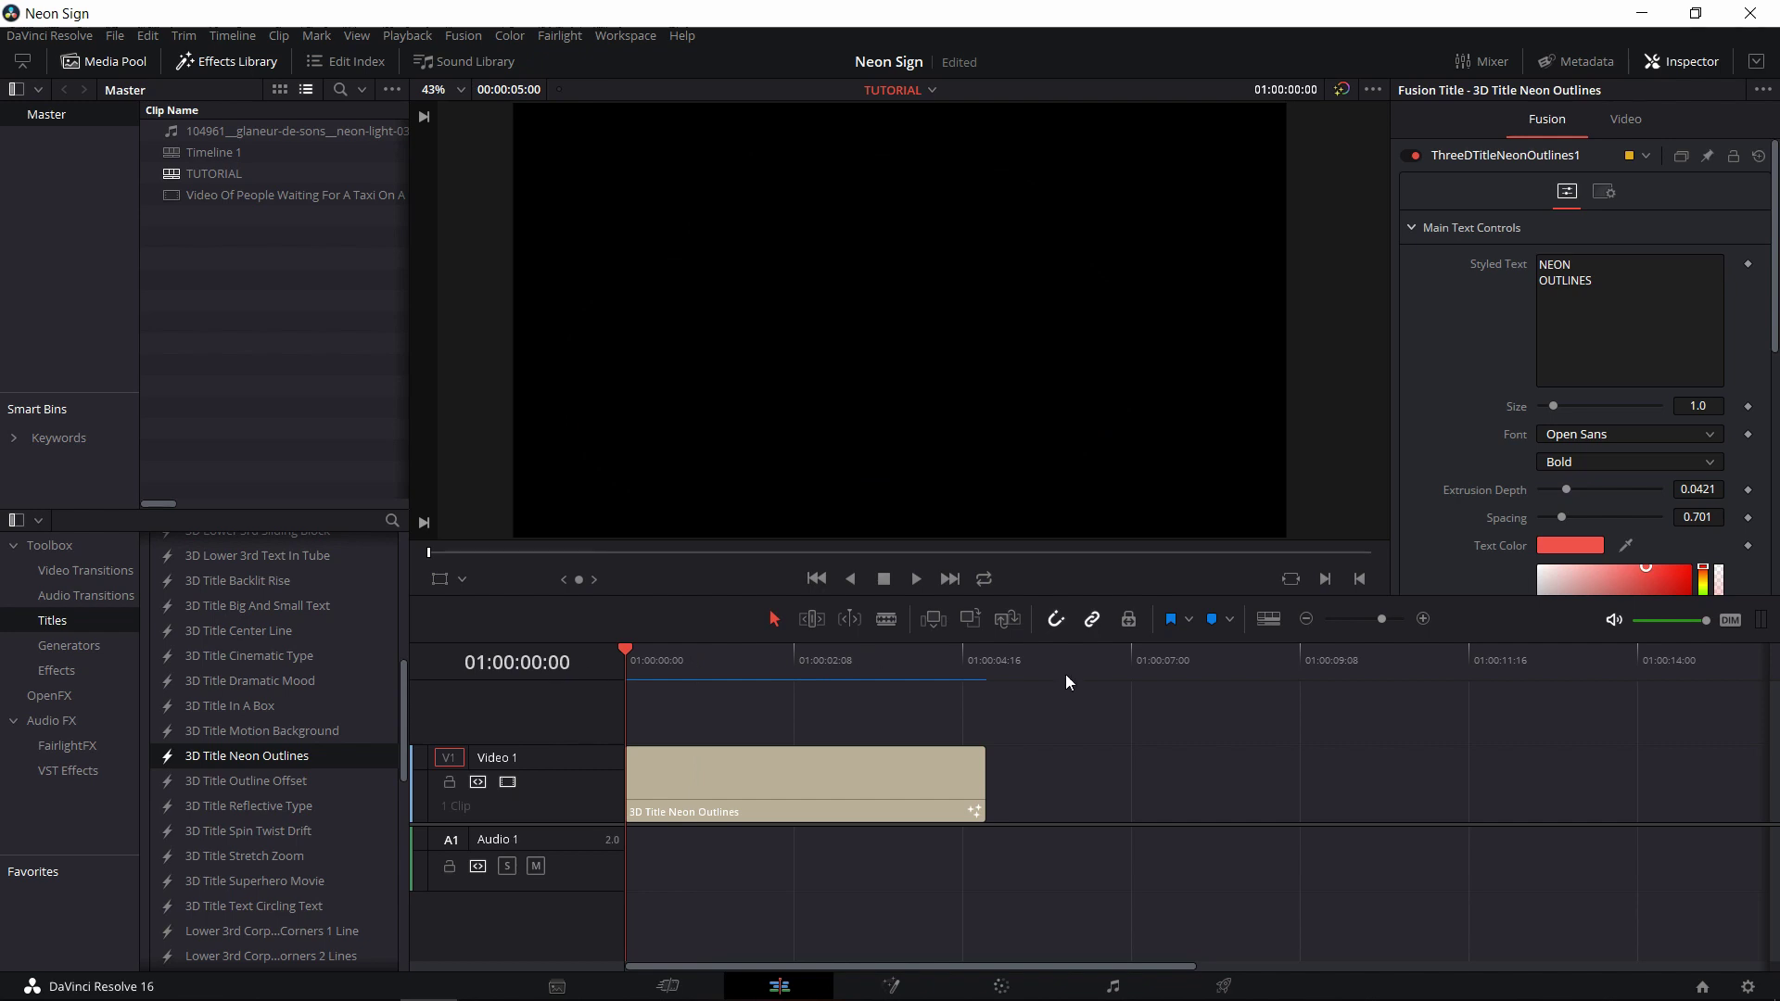
key("space")
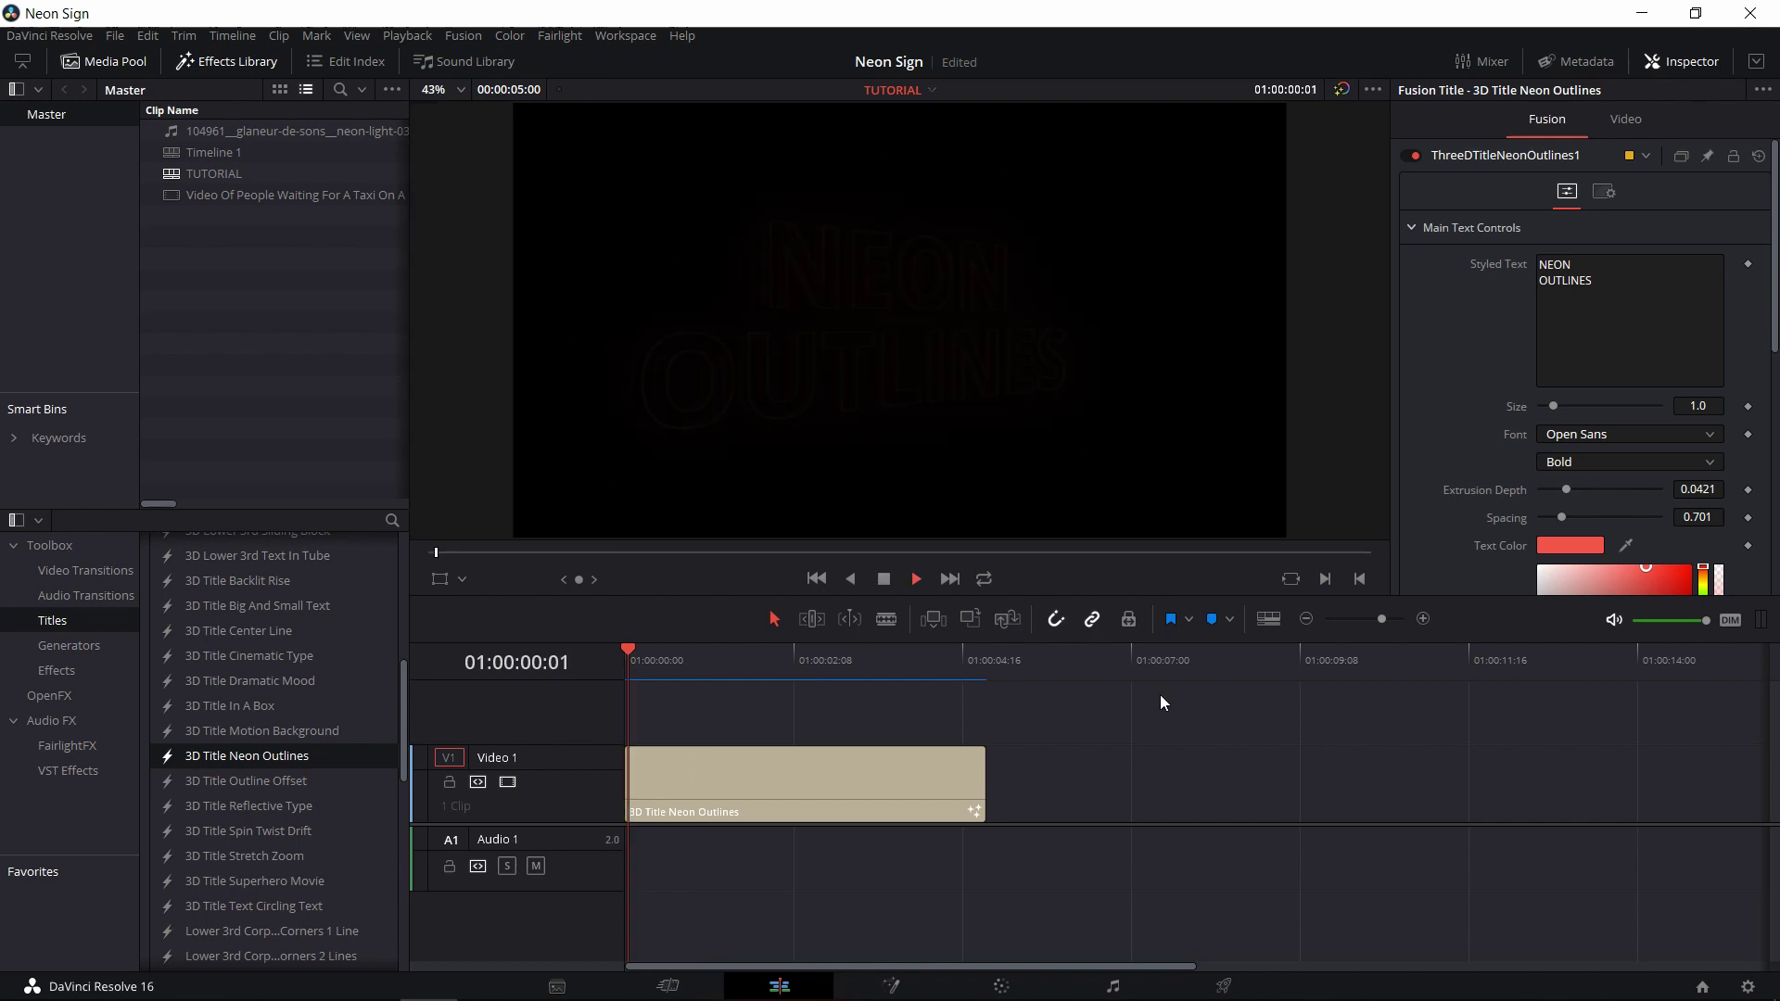
left_click(631, 660)
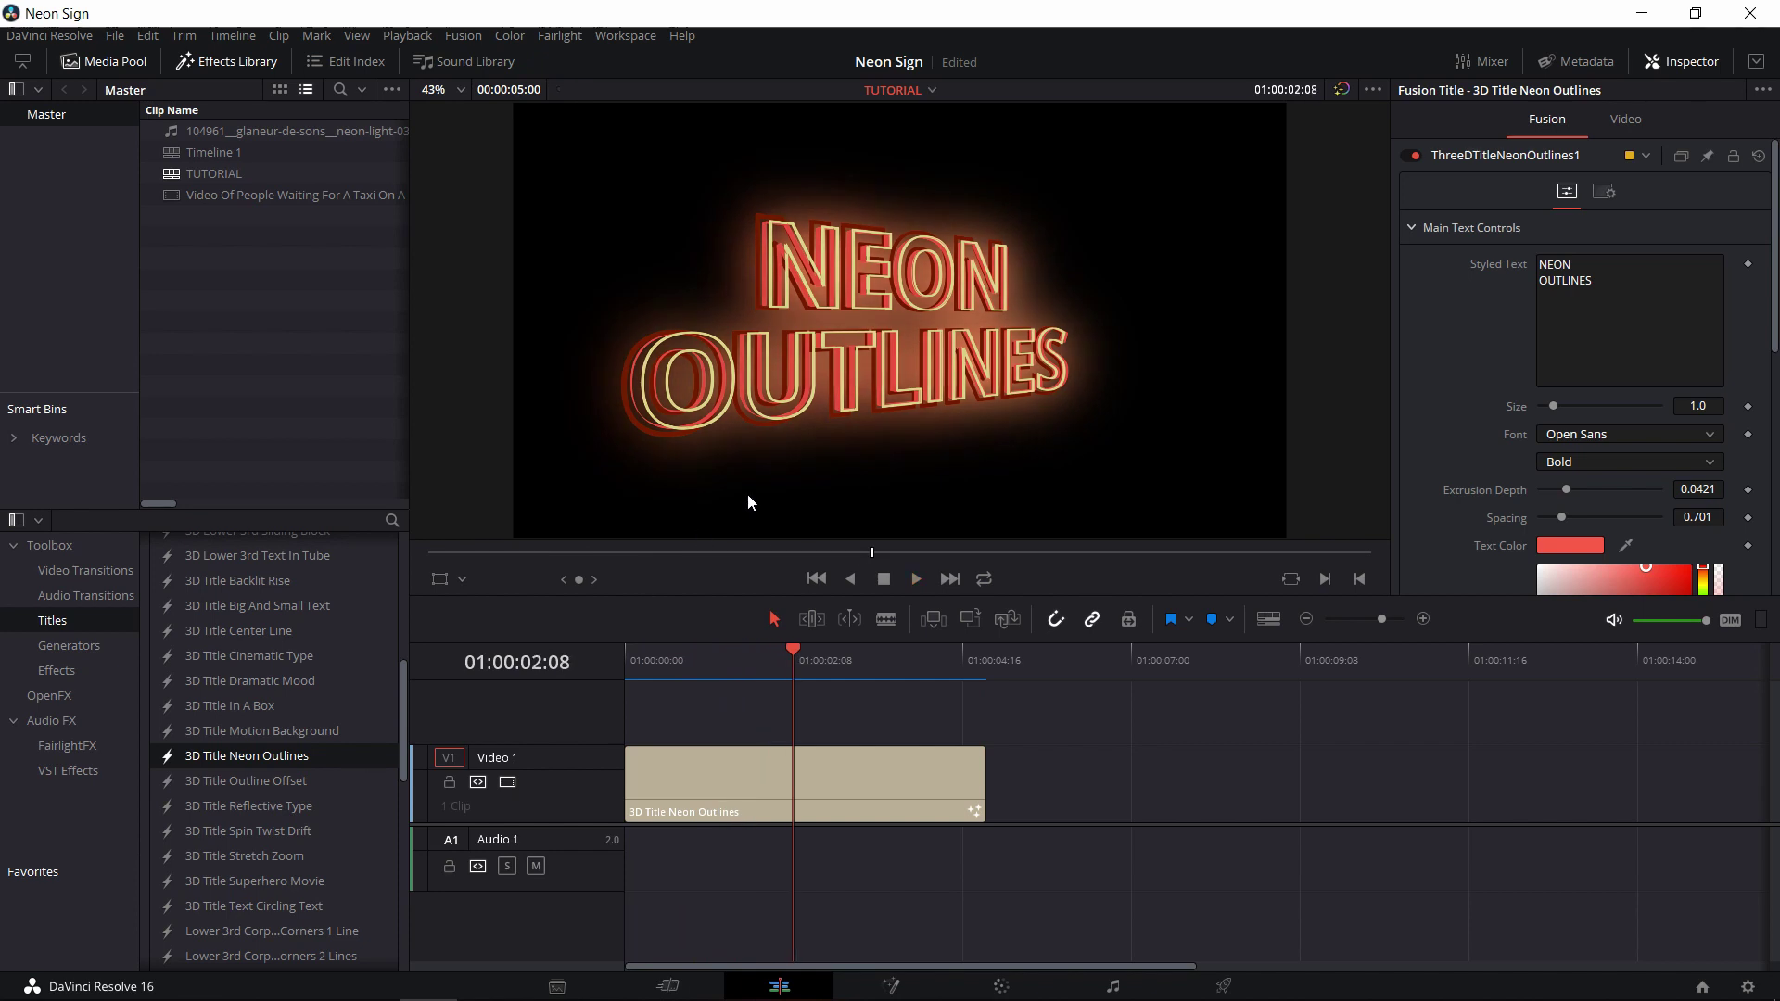
left_click_drag(784, 598, 785, 645)
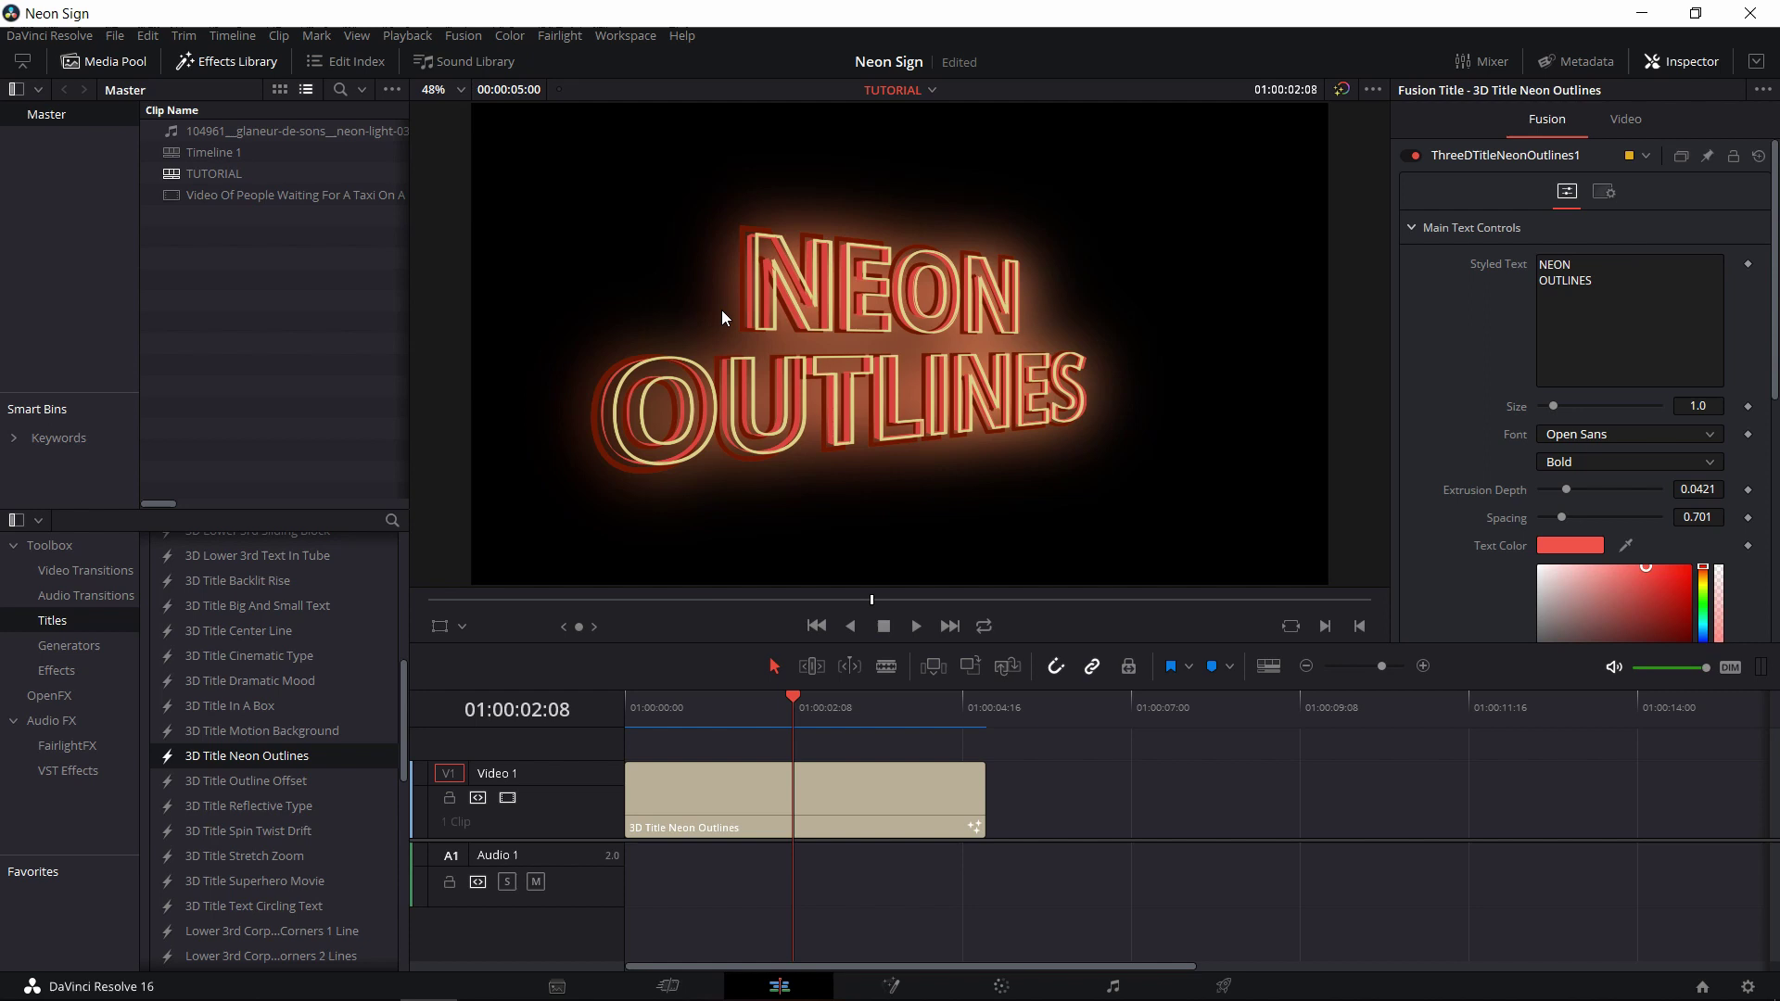
Step: Shift the title's Text Color toward a paler, less saturated pinkish red
scroll(760, 320, "up", 3)
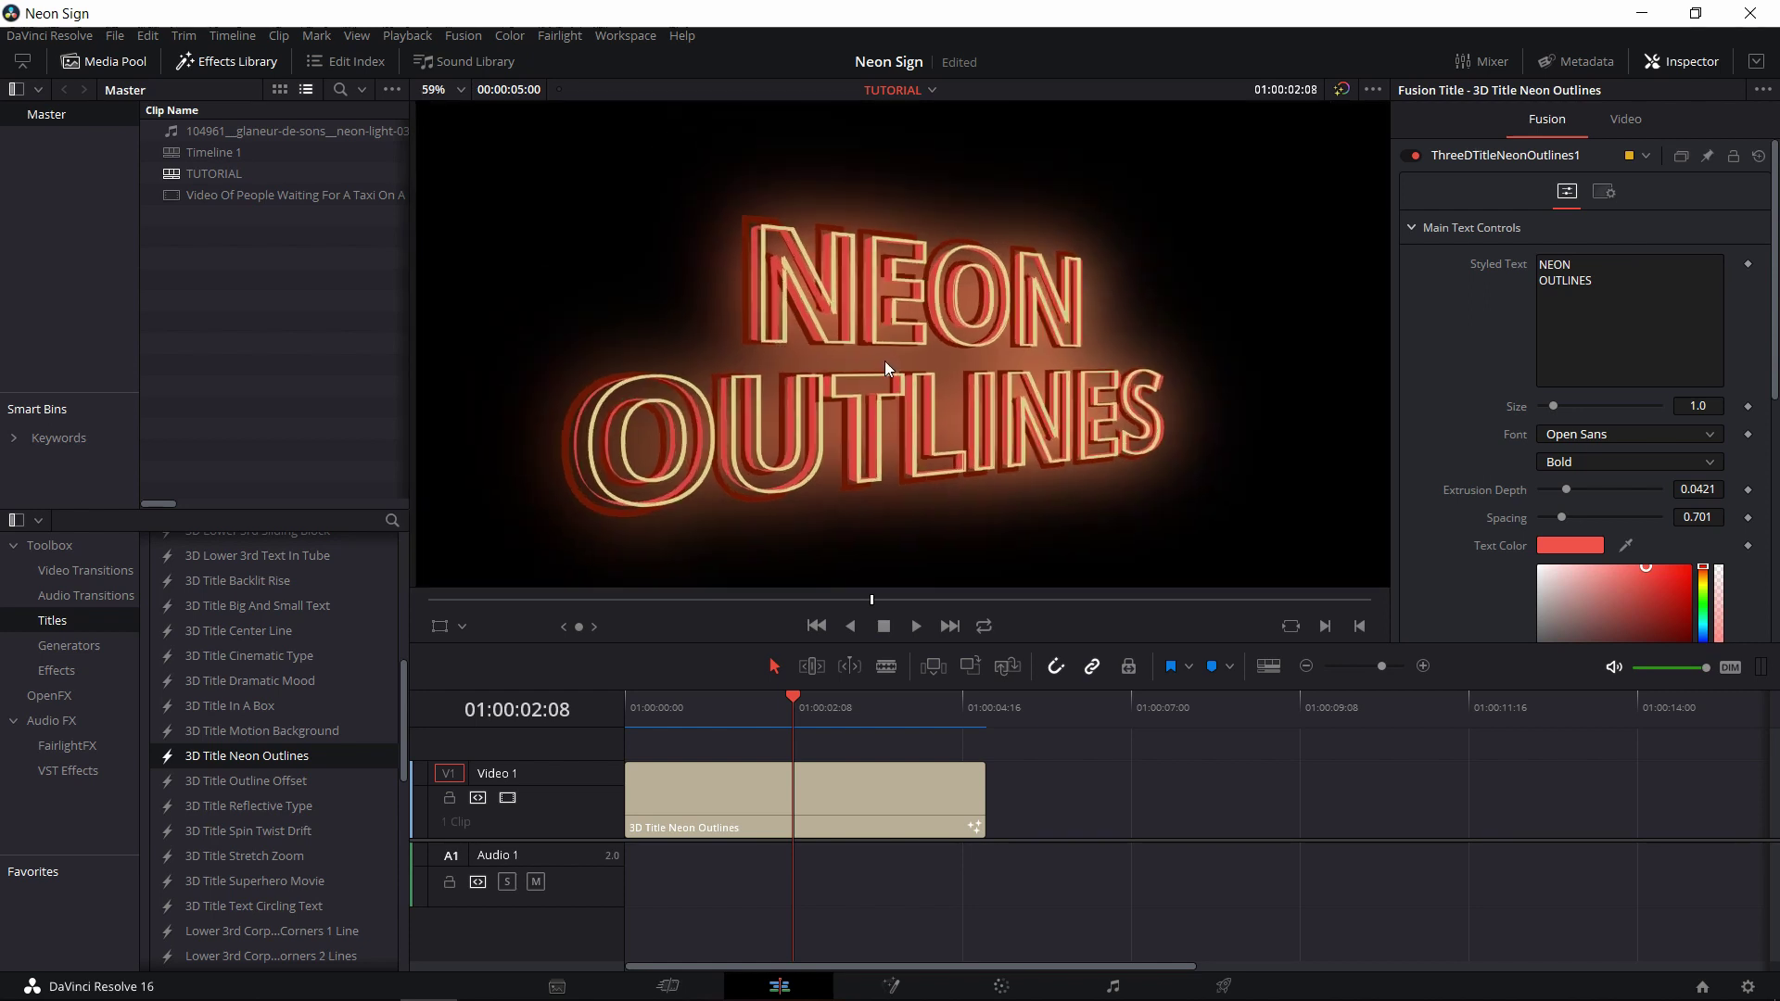
scroll(825, 361, "up", 2)
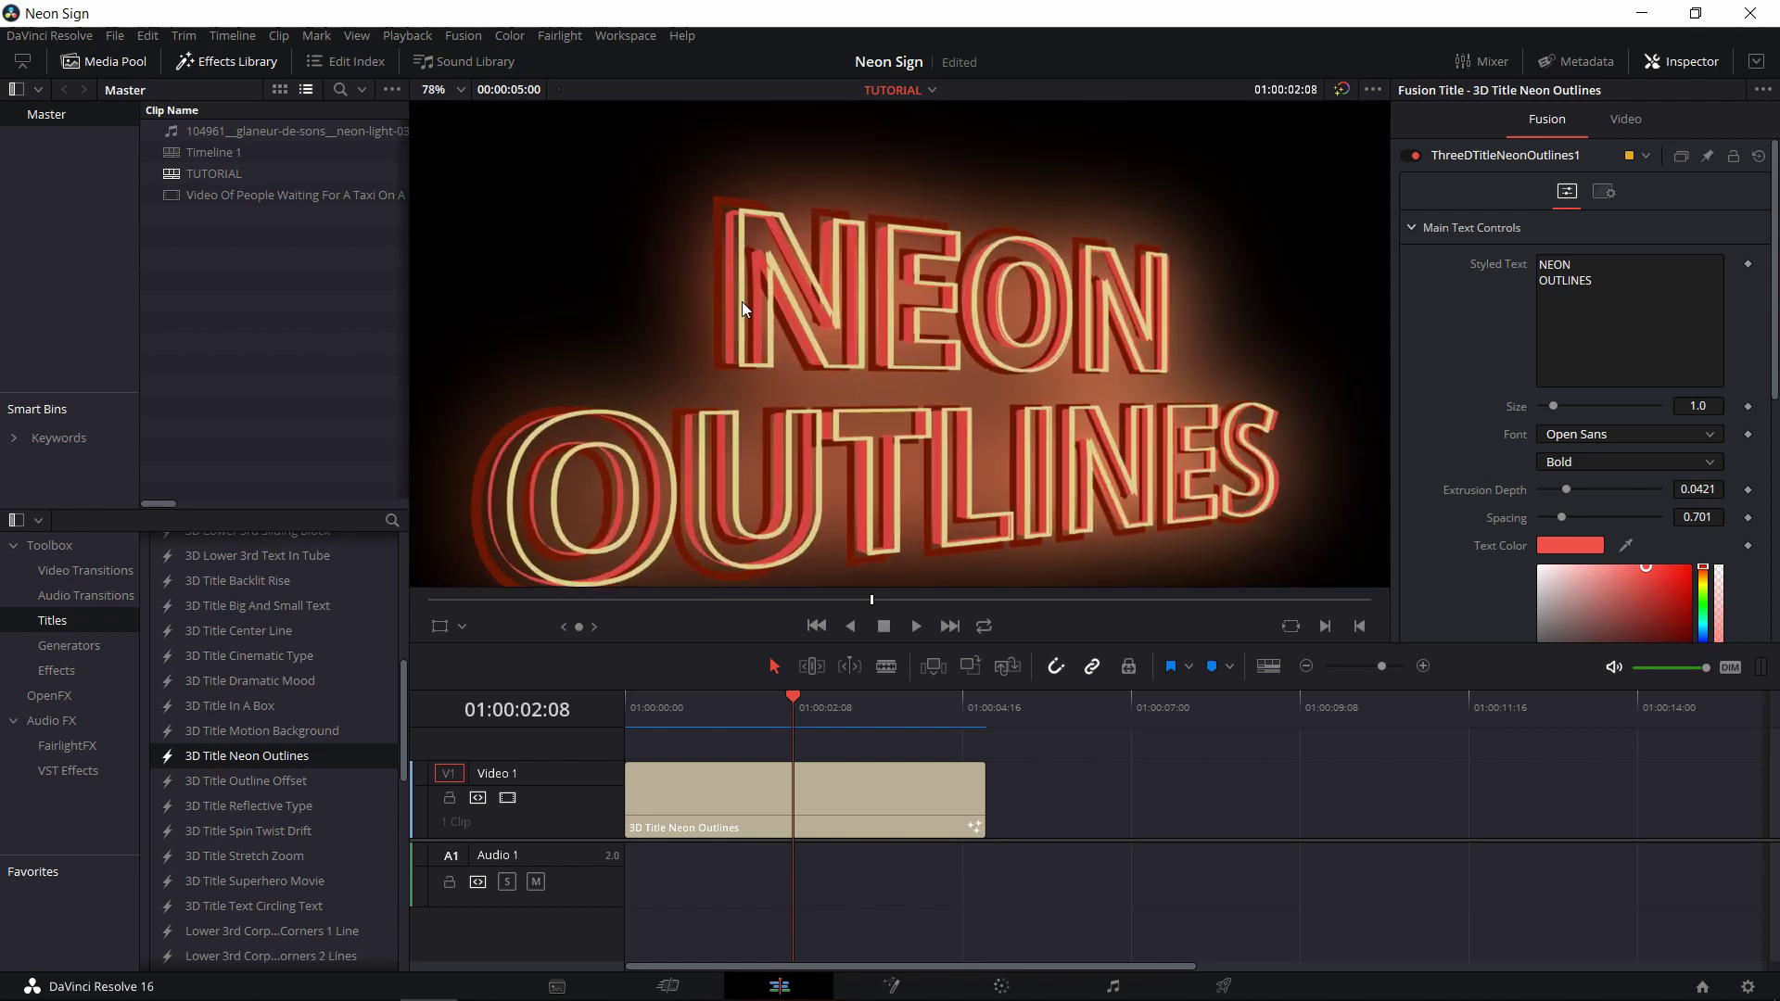
scroll(742, 302, "down", 2)
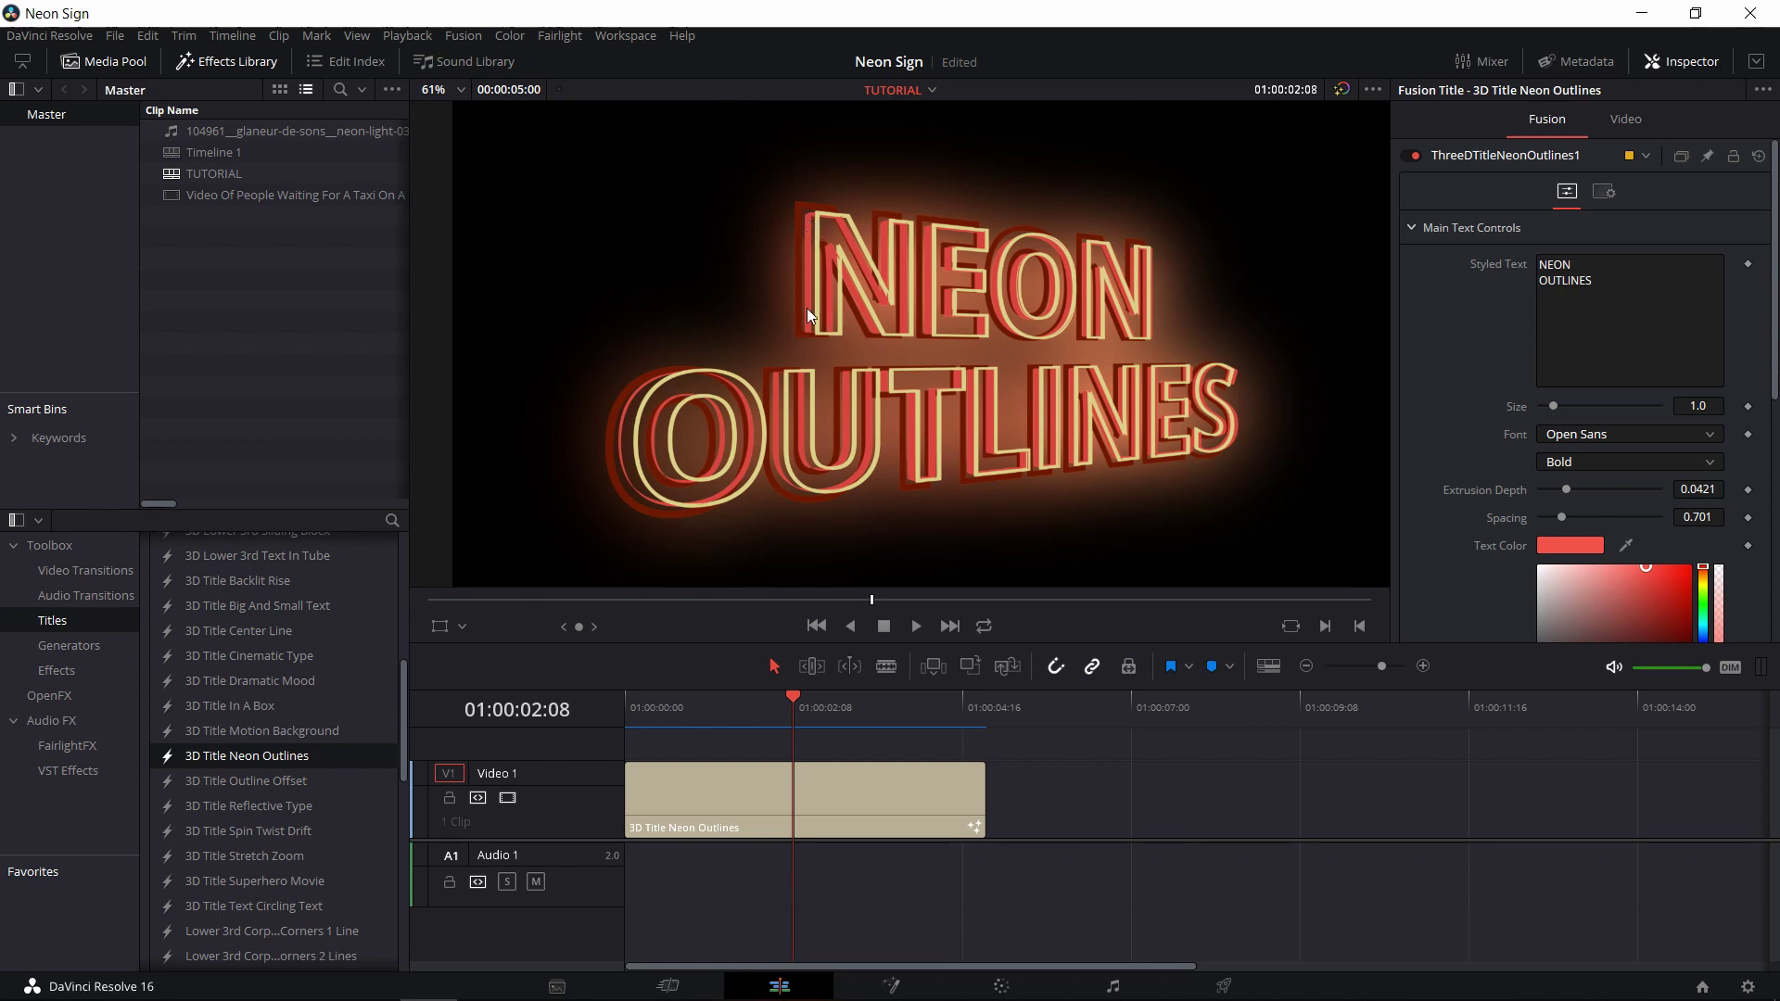
scroll(1425, 536, "down", 2)
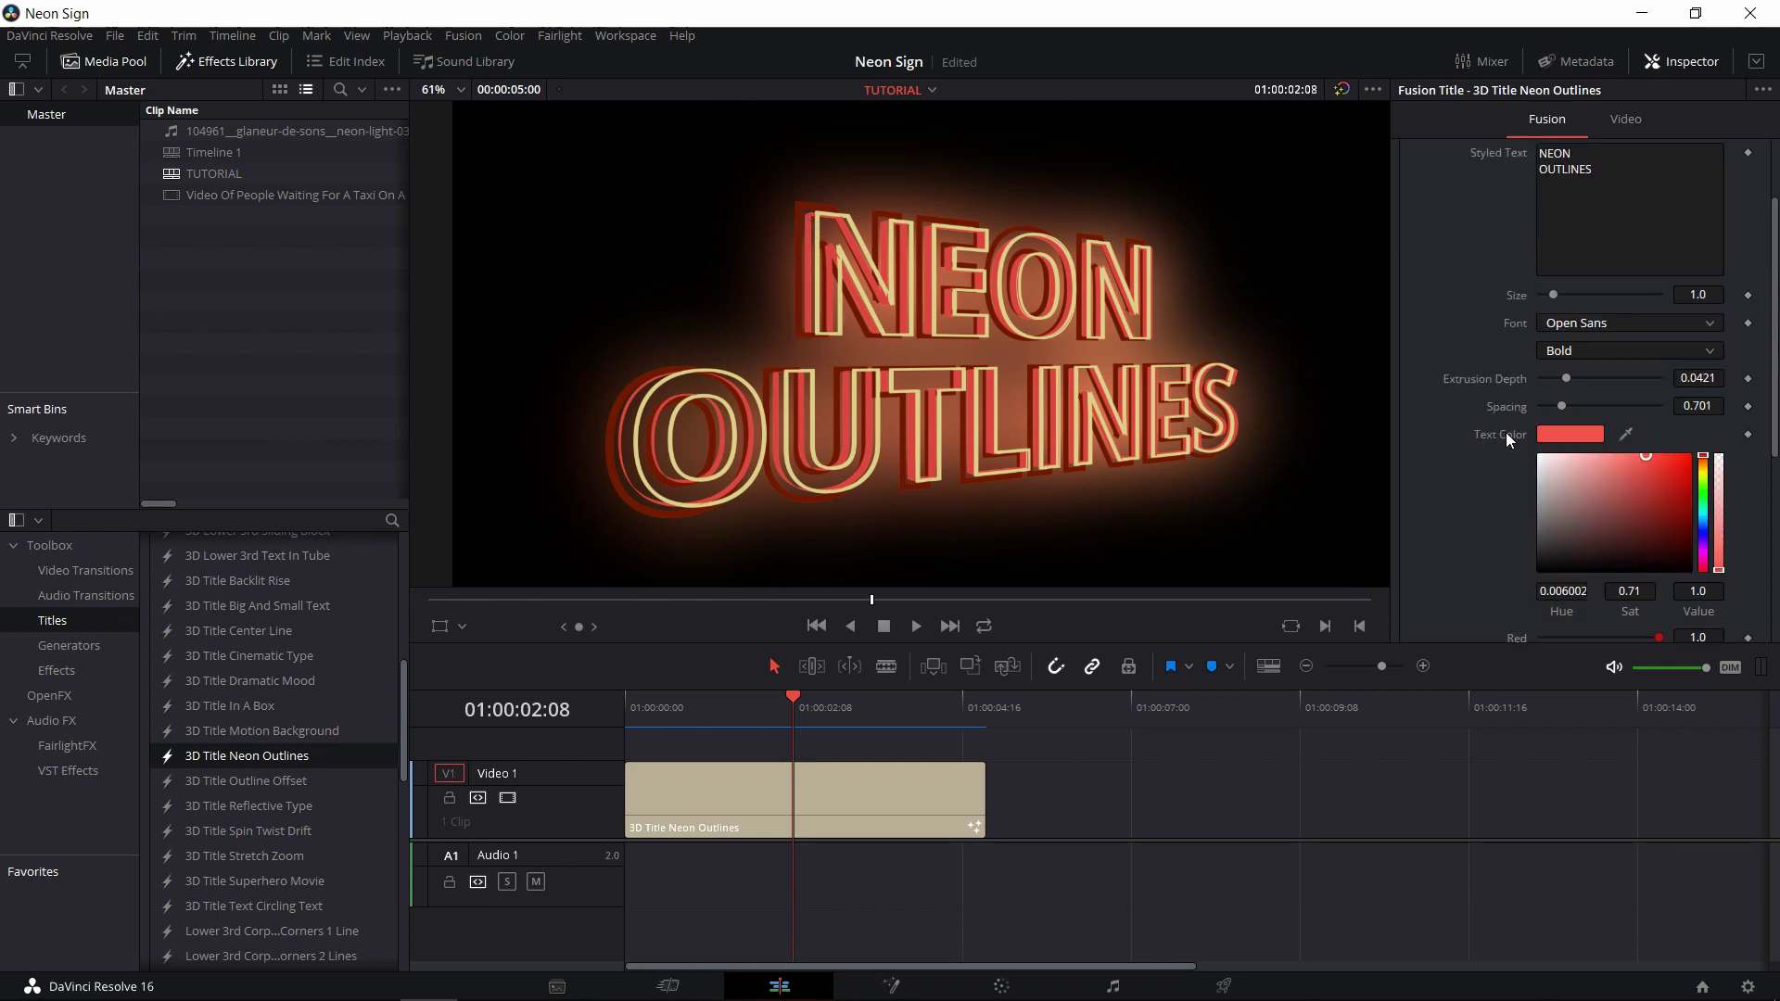
scroll(1506, 432, "up", 2)
scroll(1517, 296, "down", 2)
left_click_drag(1644, 491, 1615, 459)
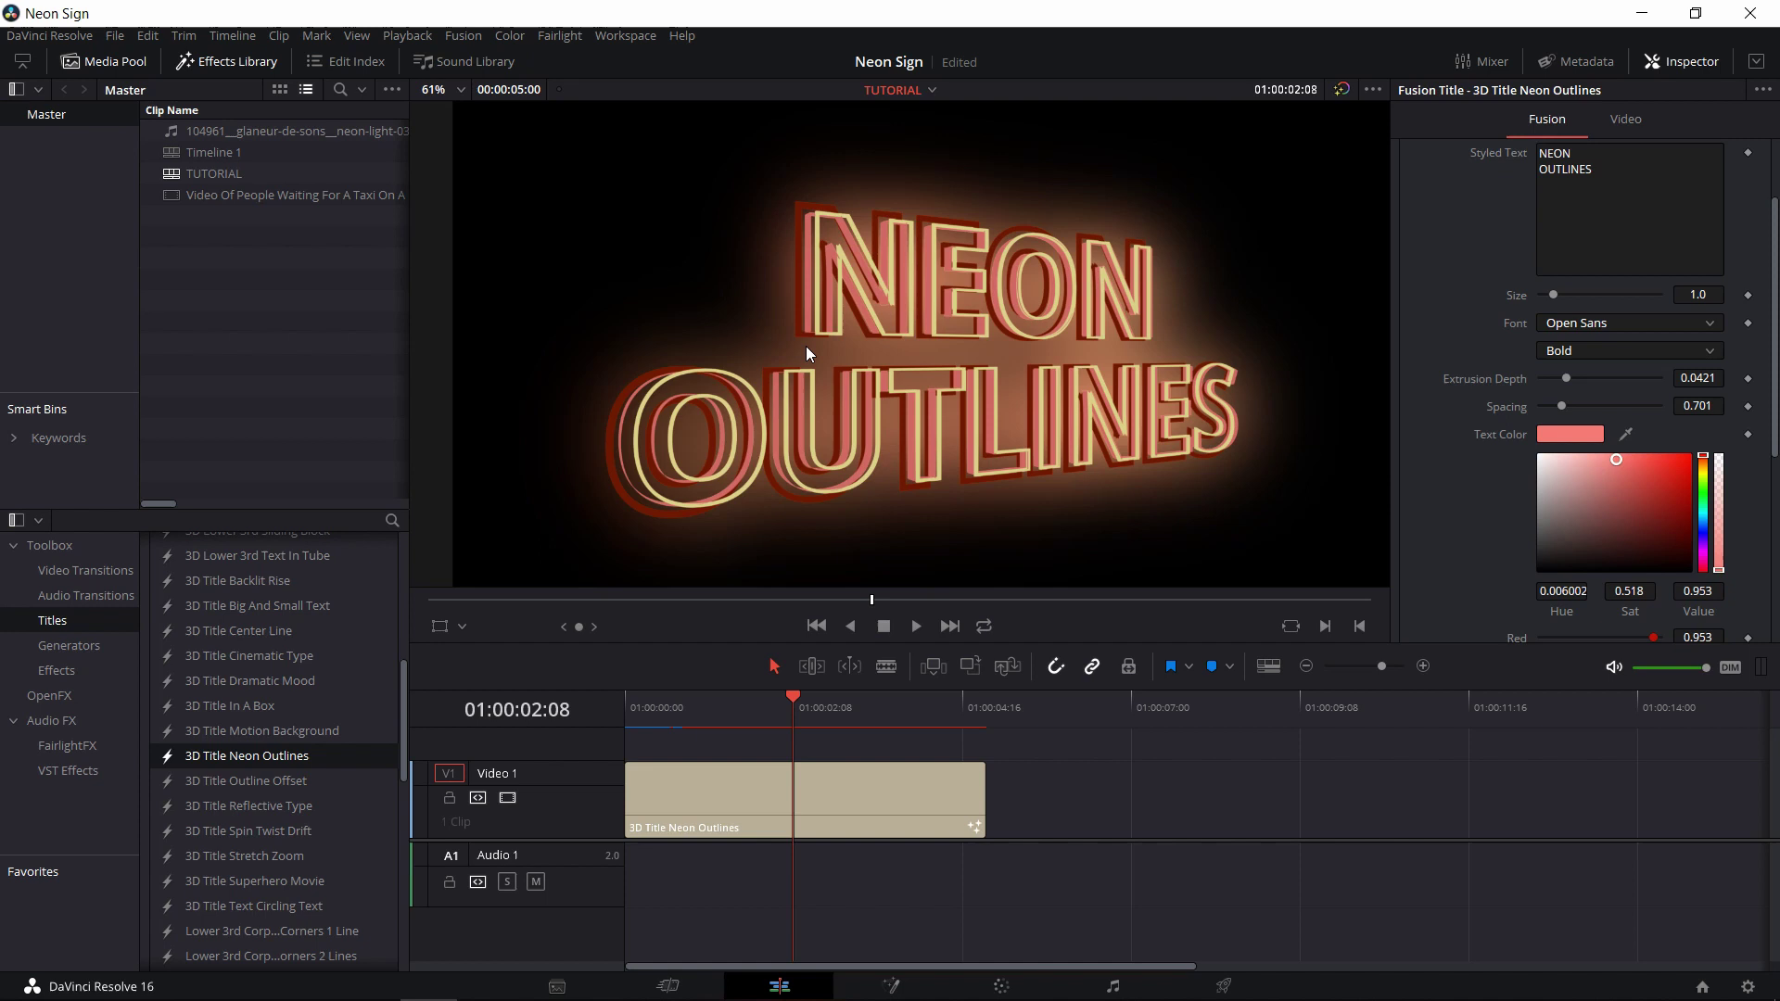
Step: Expand the Front Outline Controls and Back Outline Controls in the Inspector
scroll(1399, 392, "down", 5)
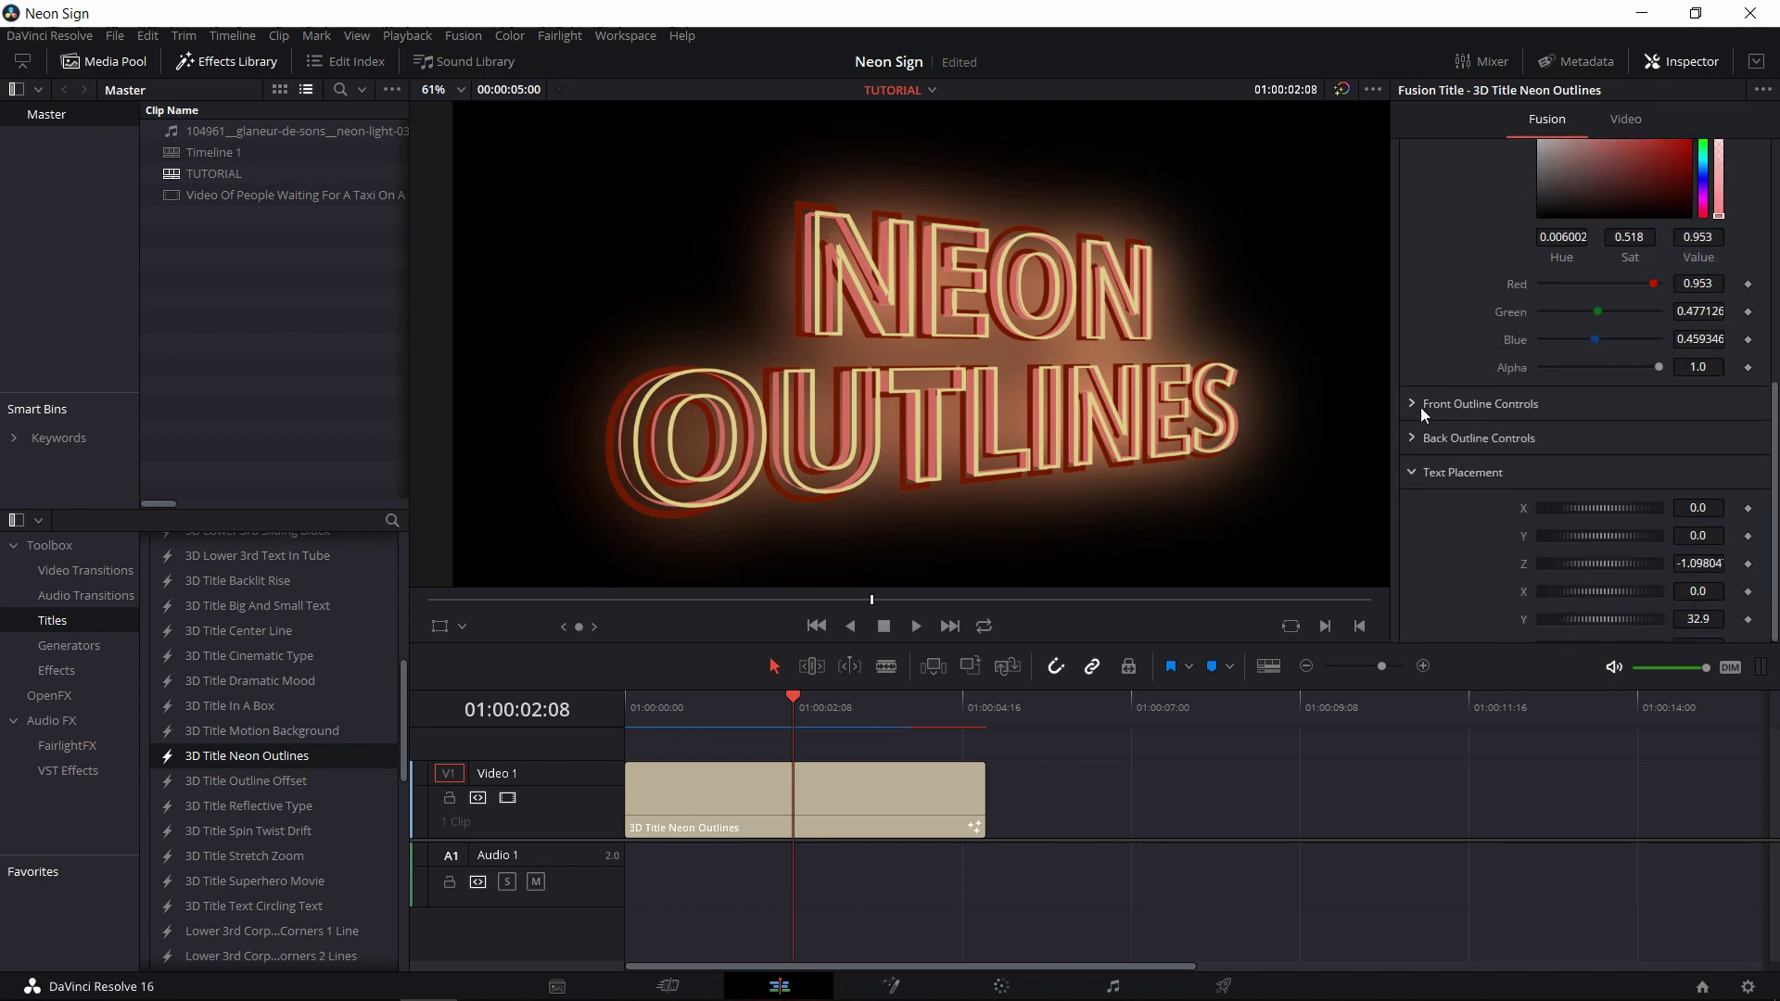
left_click(1414, 406)
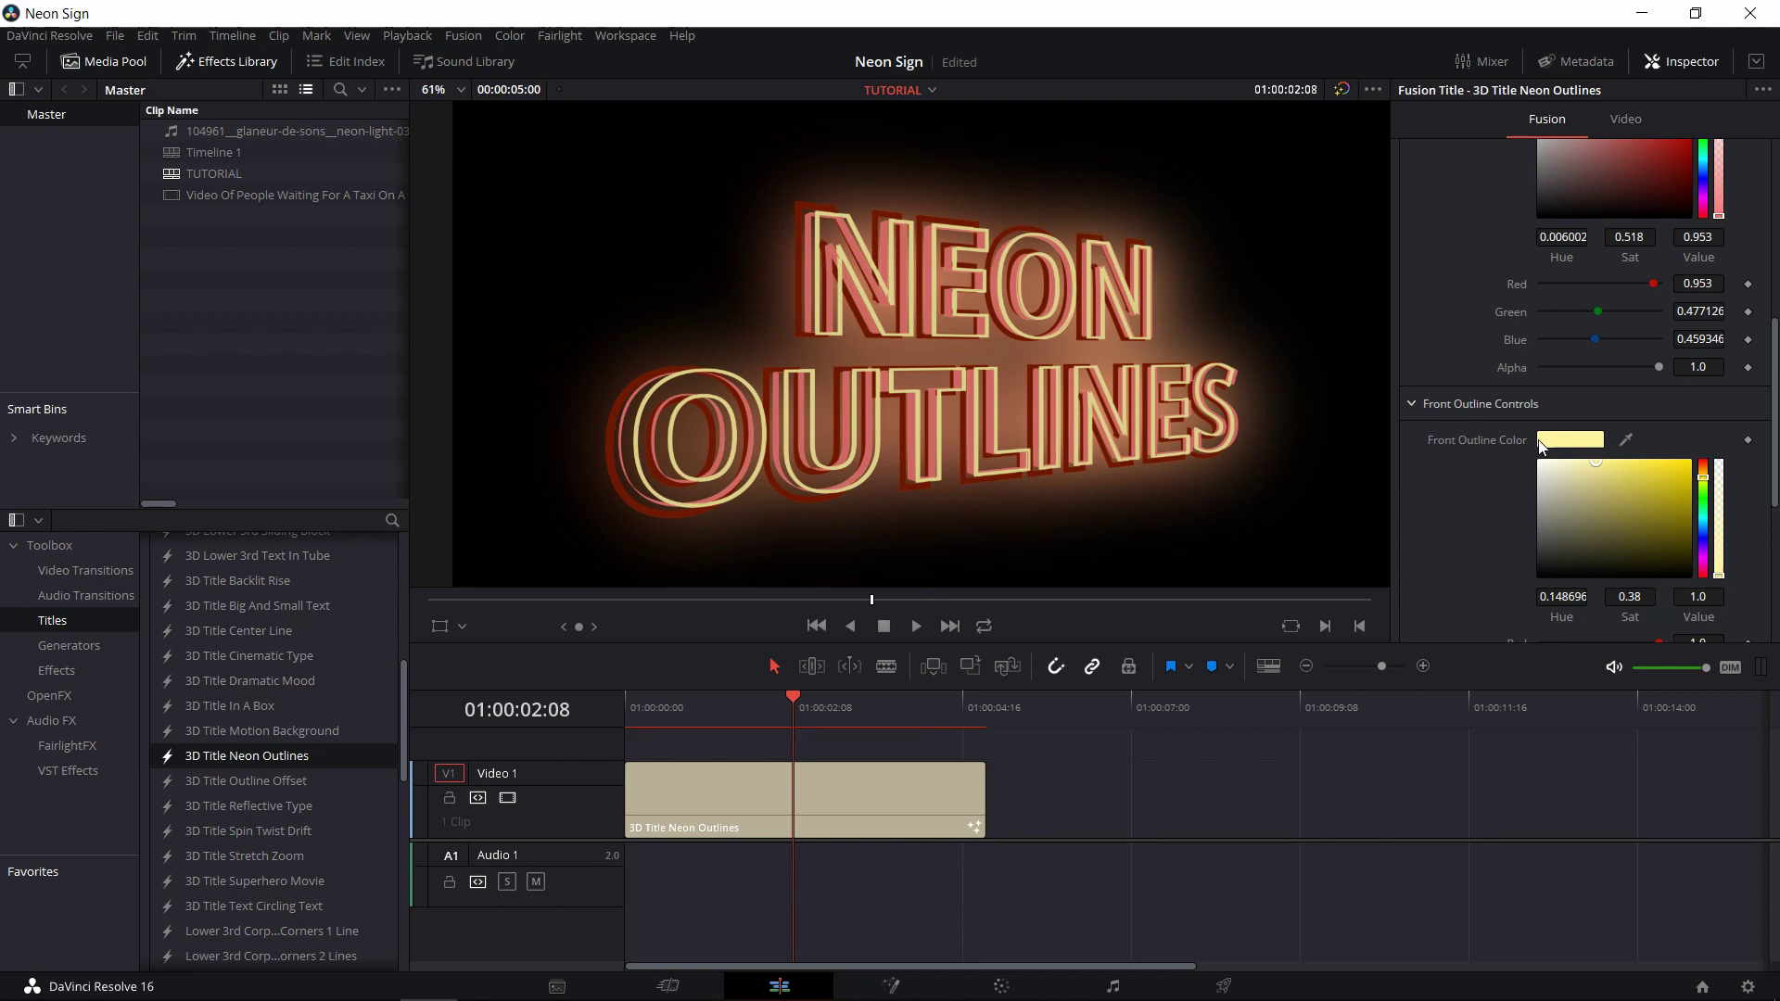
scroll(1483, 465, "down", 2)
scroll(1498, 439, "down", 4)
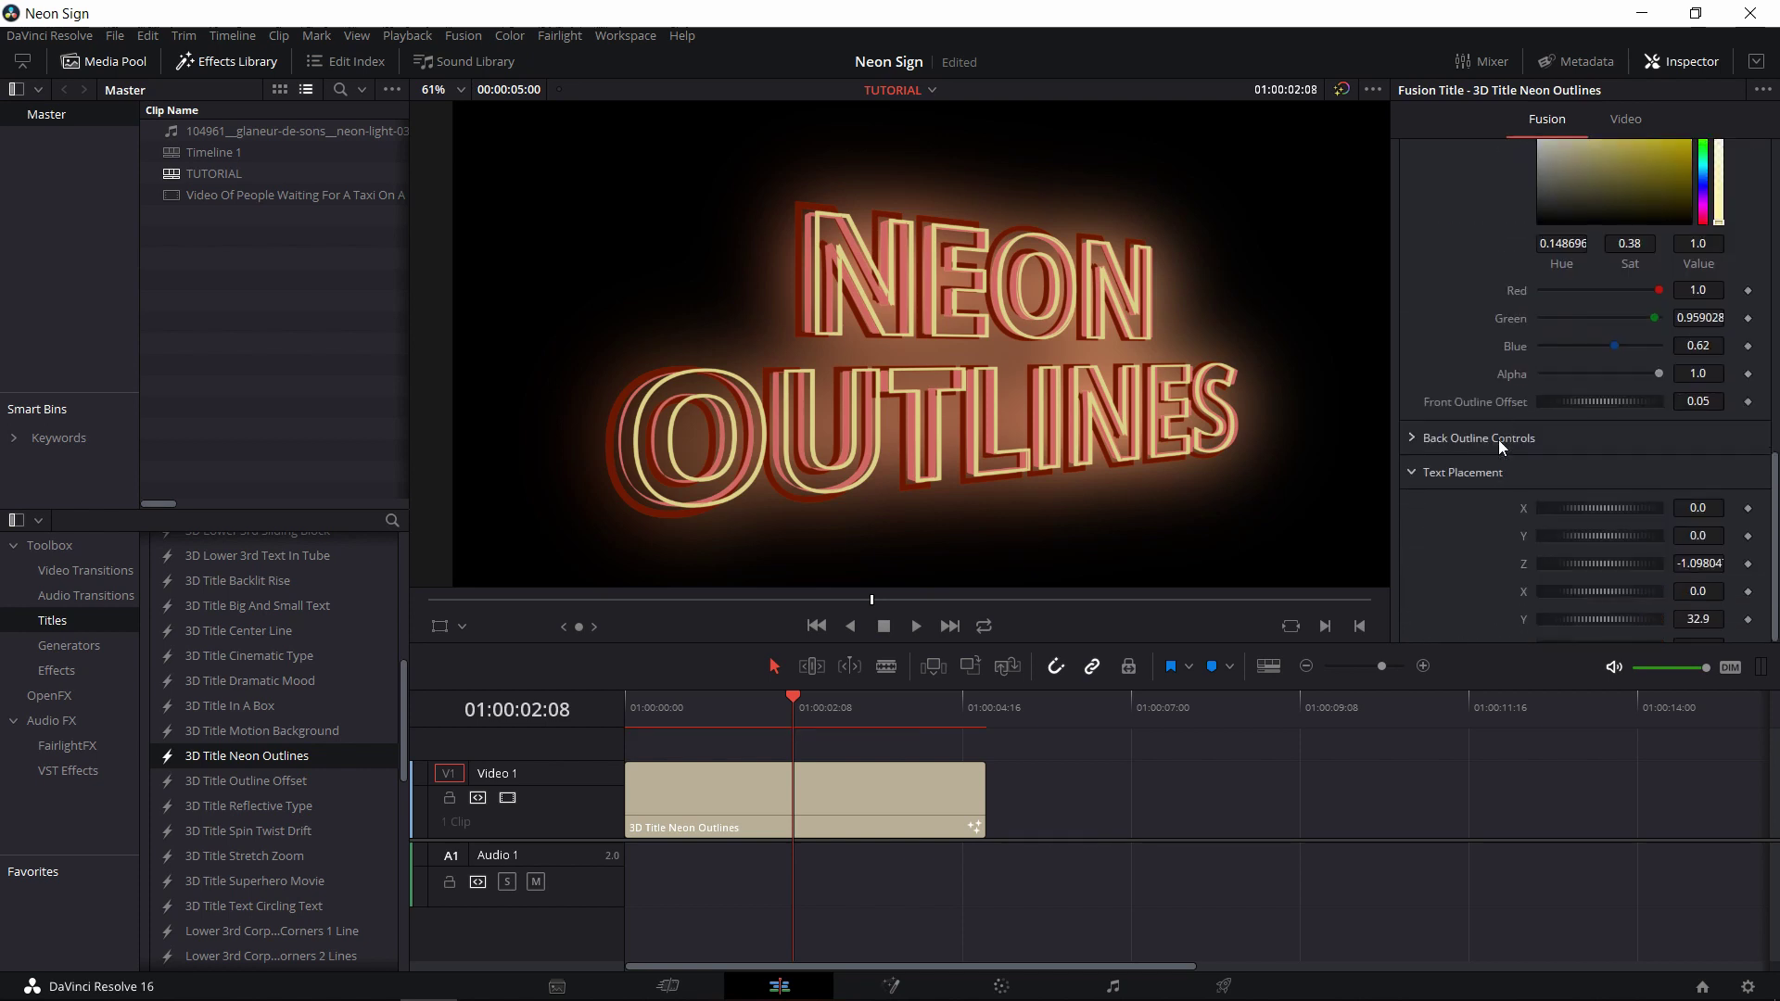
left_click(1411, 437)
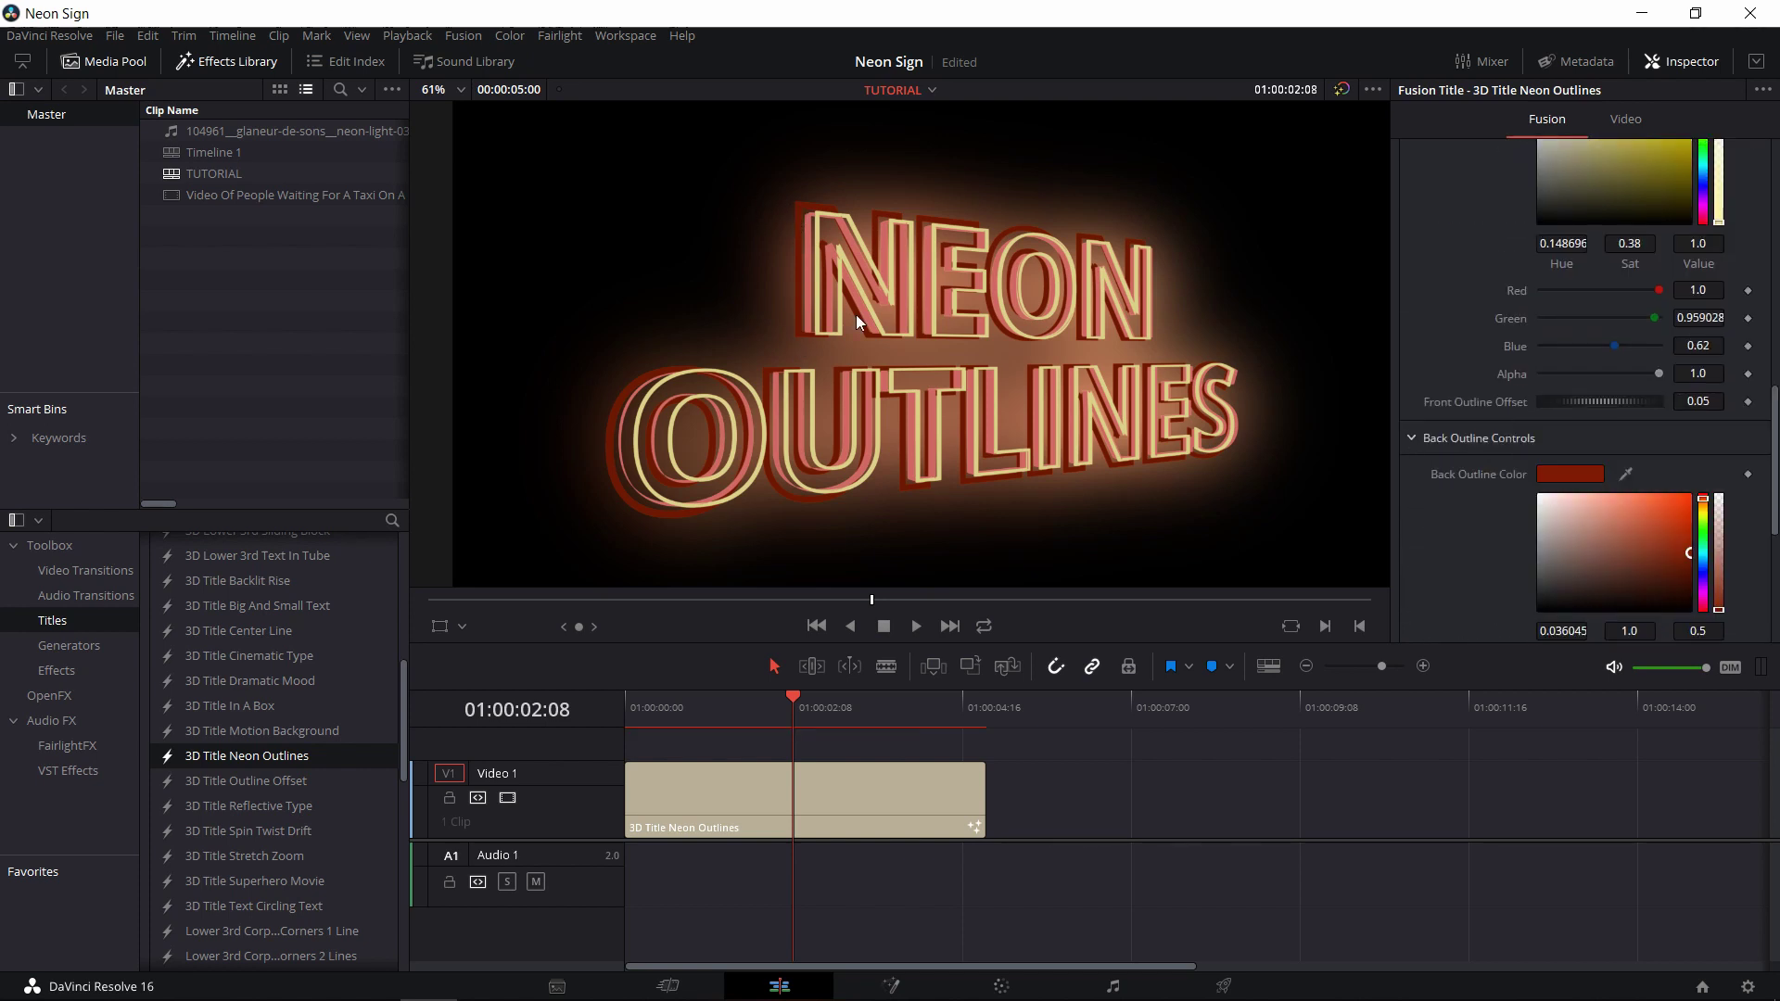
scroll(1432, 419, "down", 2)
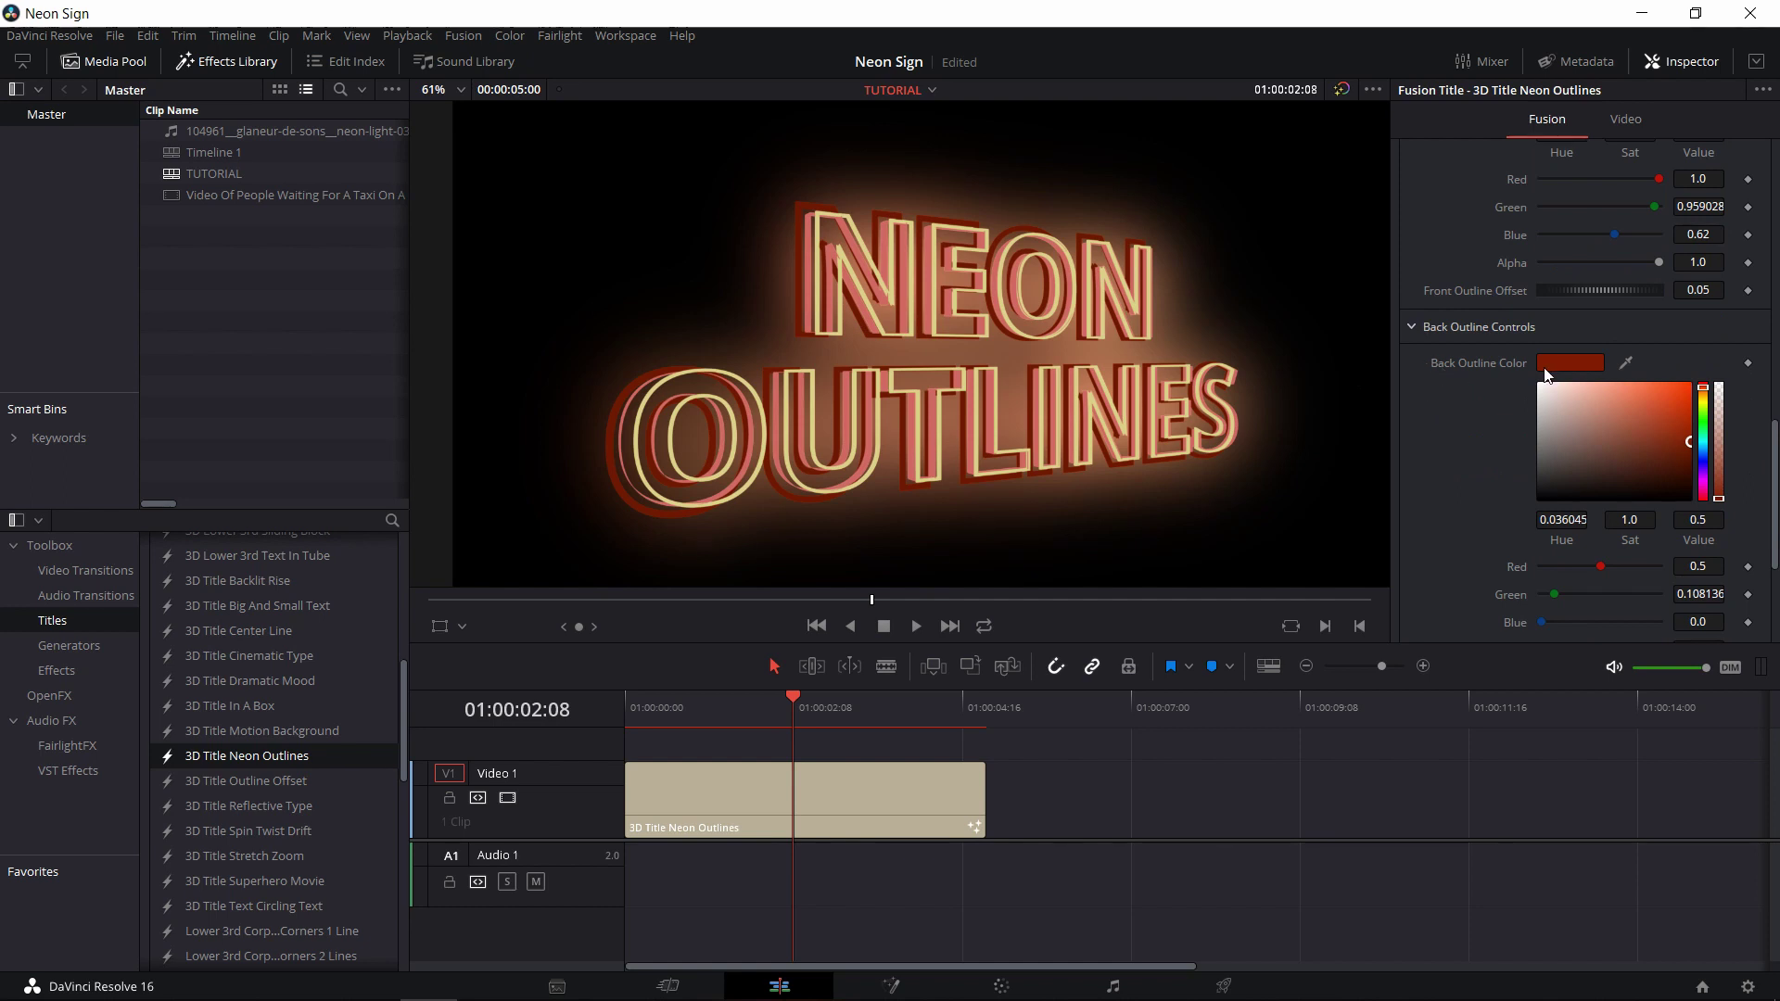
scroll(1445, 392, "up", 15)
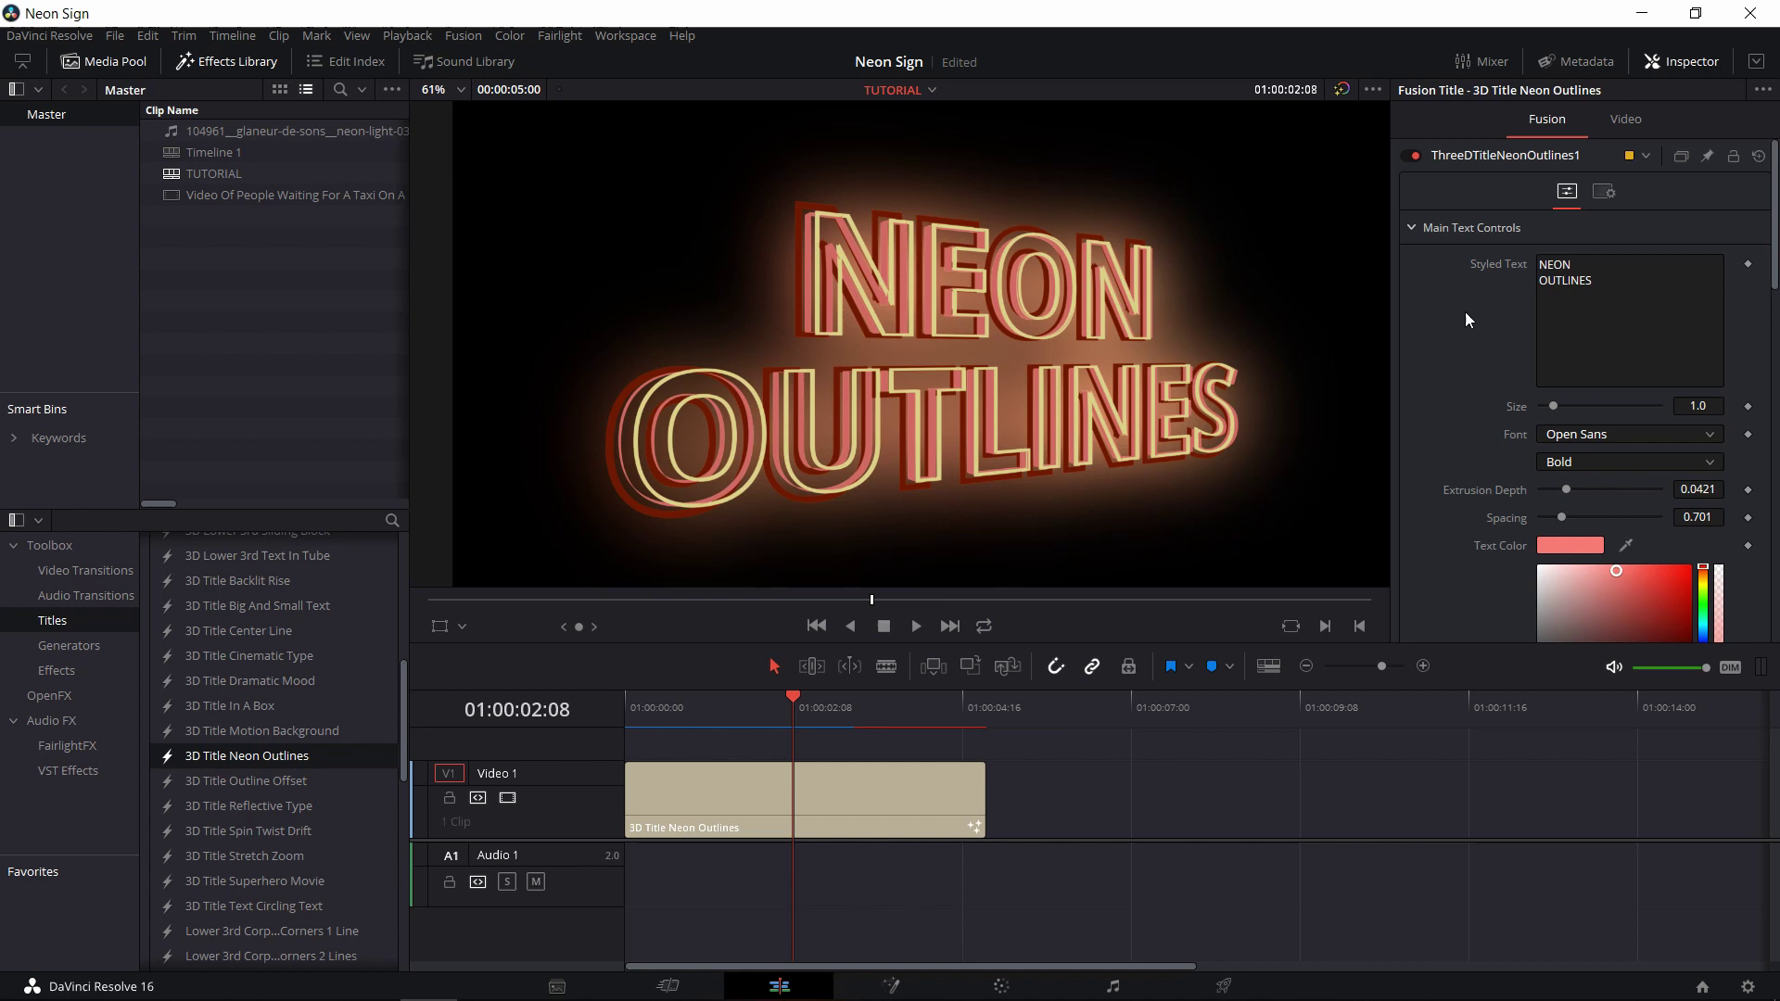
Step: Change the title font to Bebas Neue in the Inspector
left_click(1594, 434)
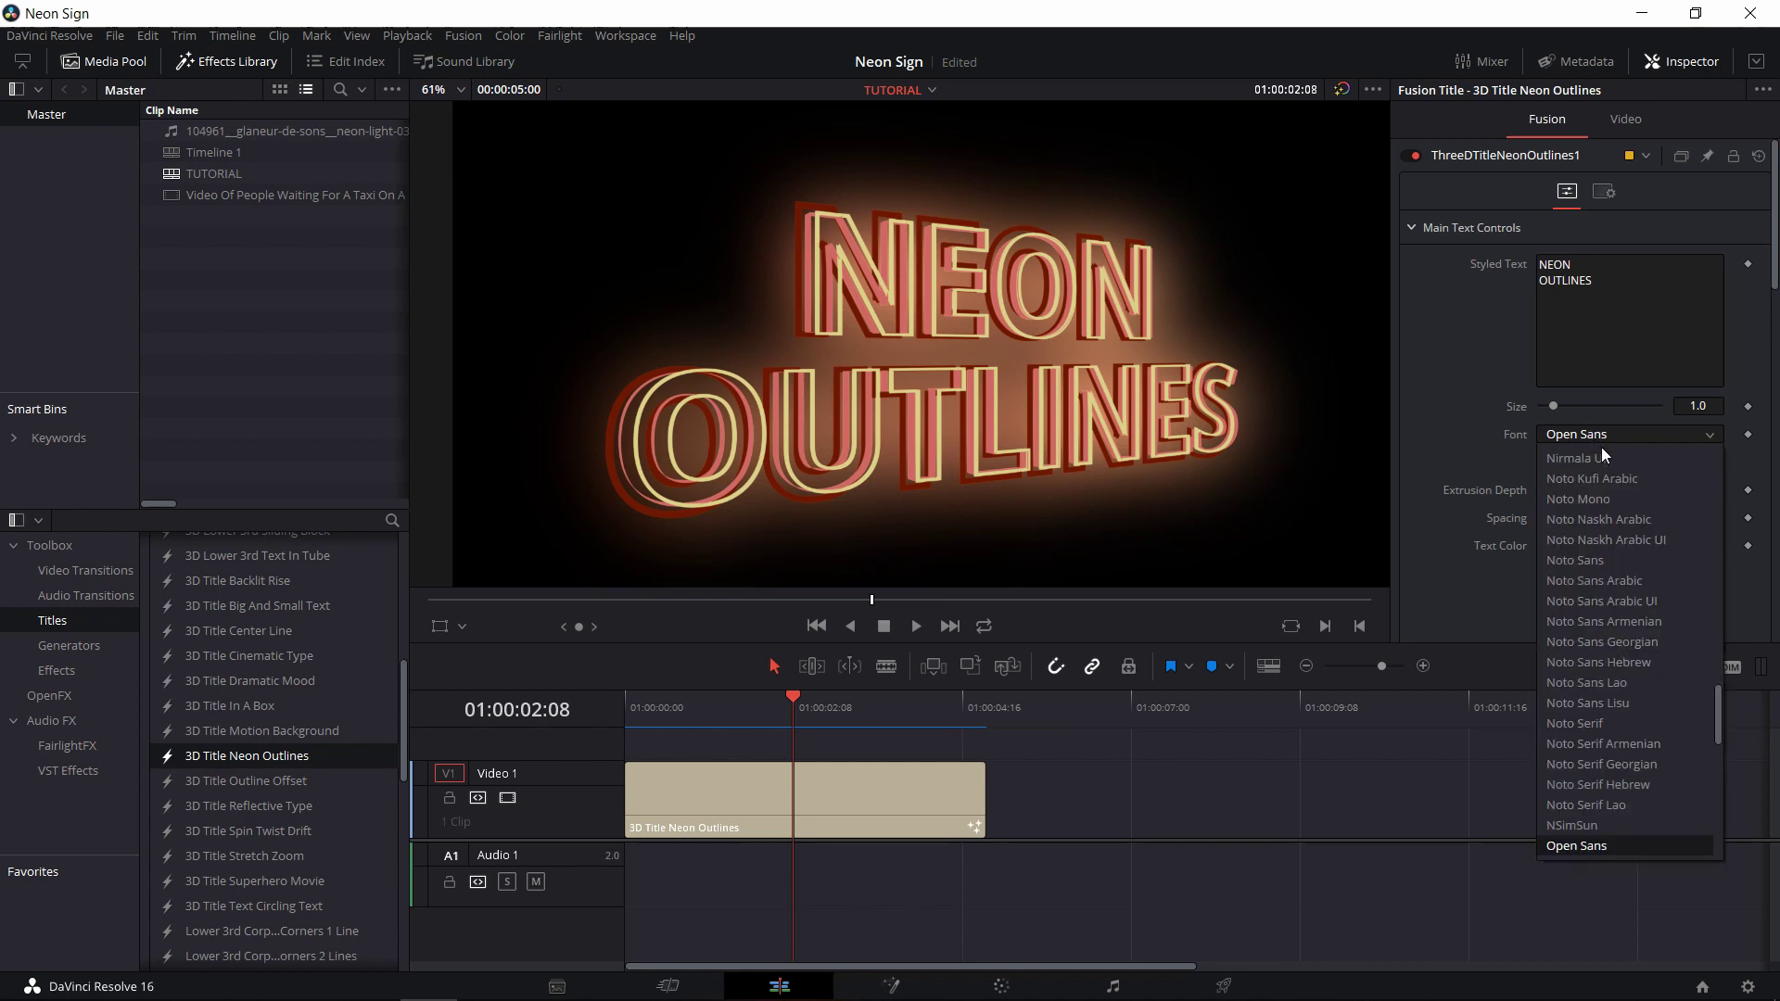
scroll(1636, 779, "up", 20)
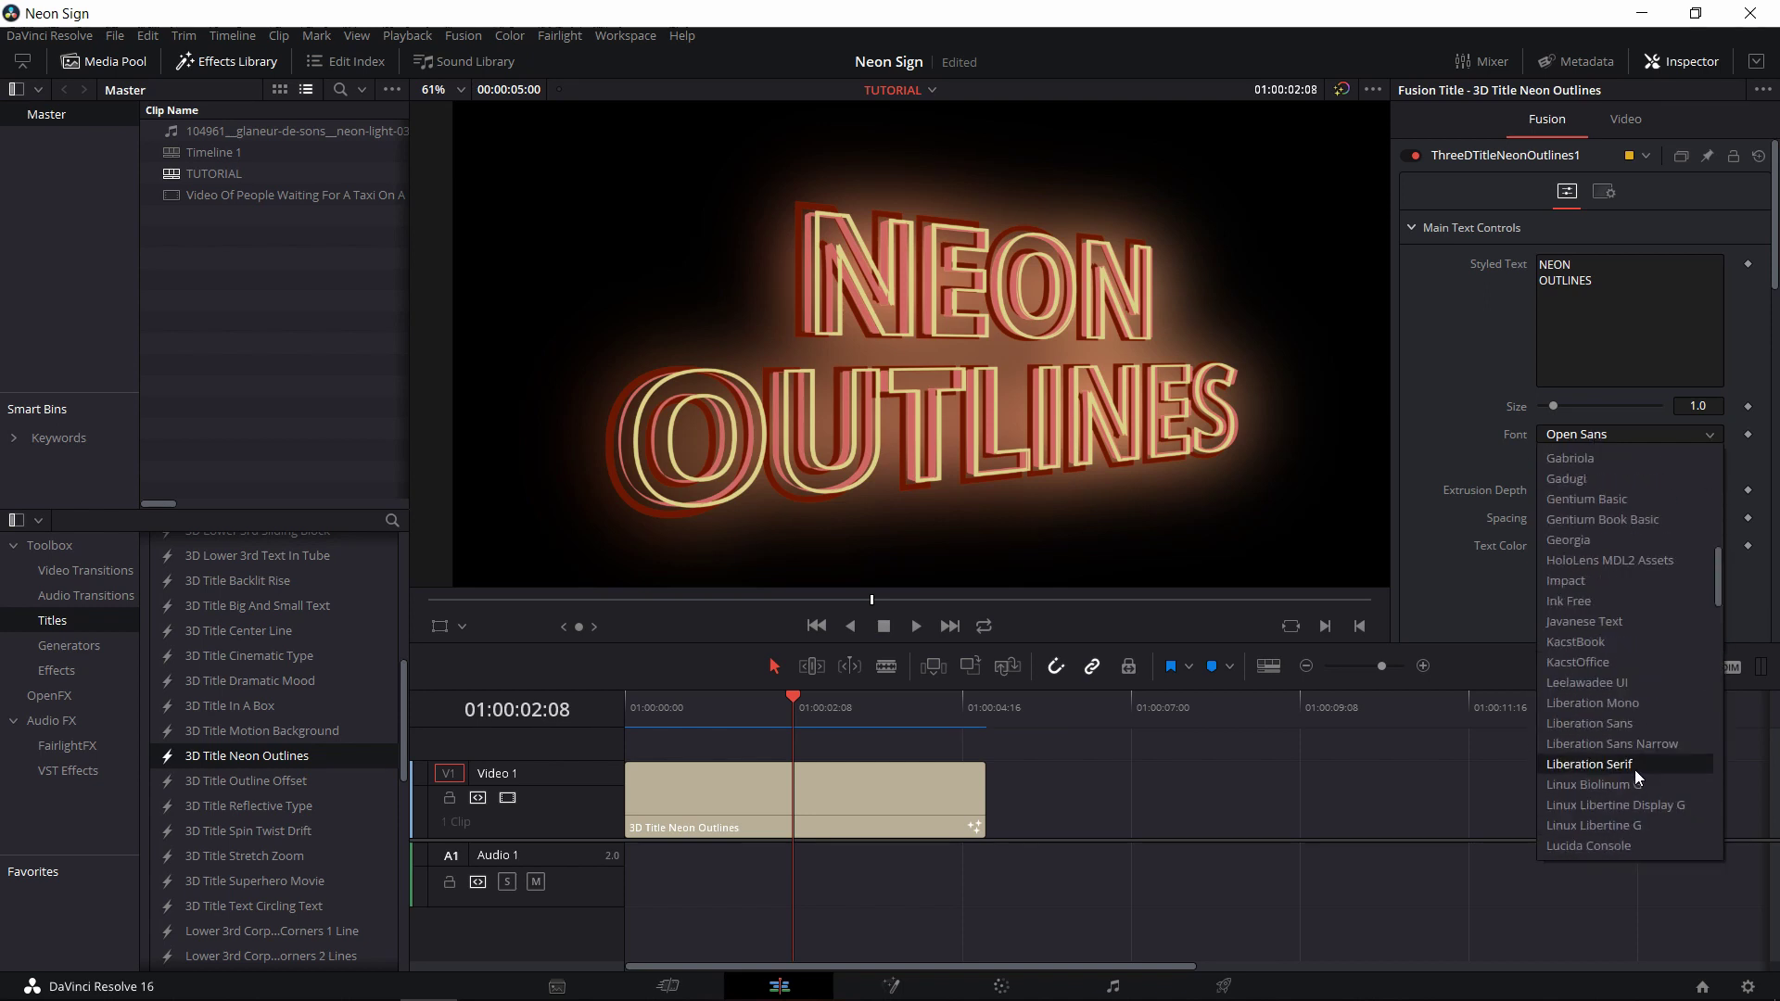
scroll(1571, 587, "up", 2)
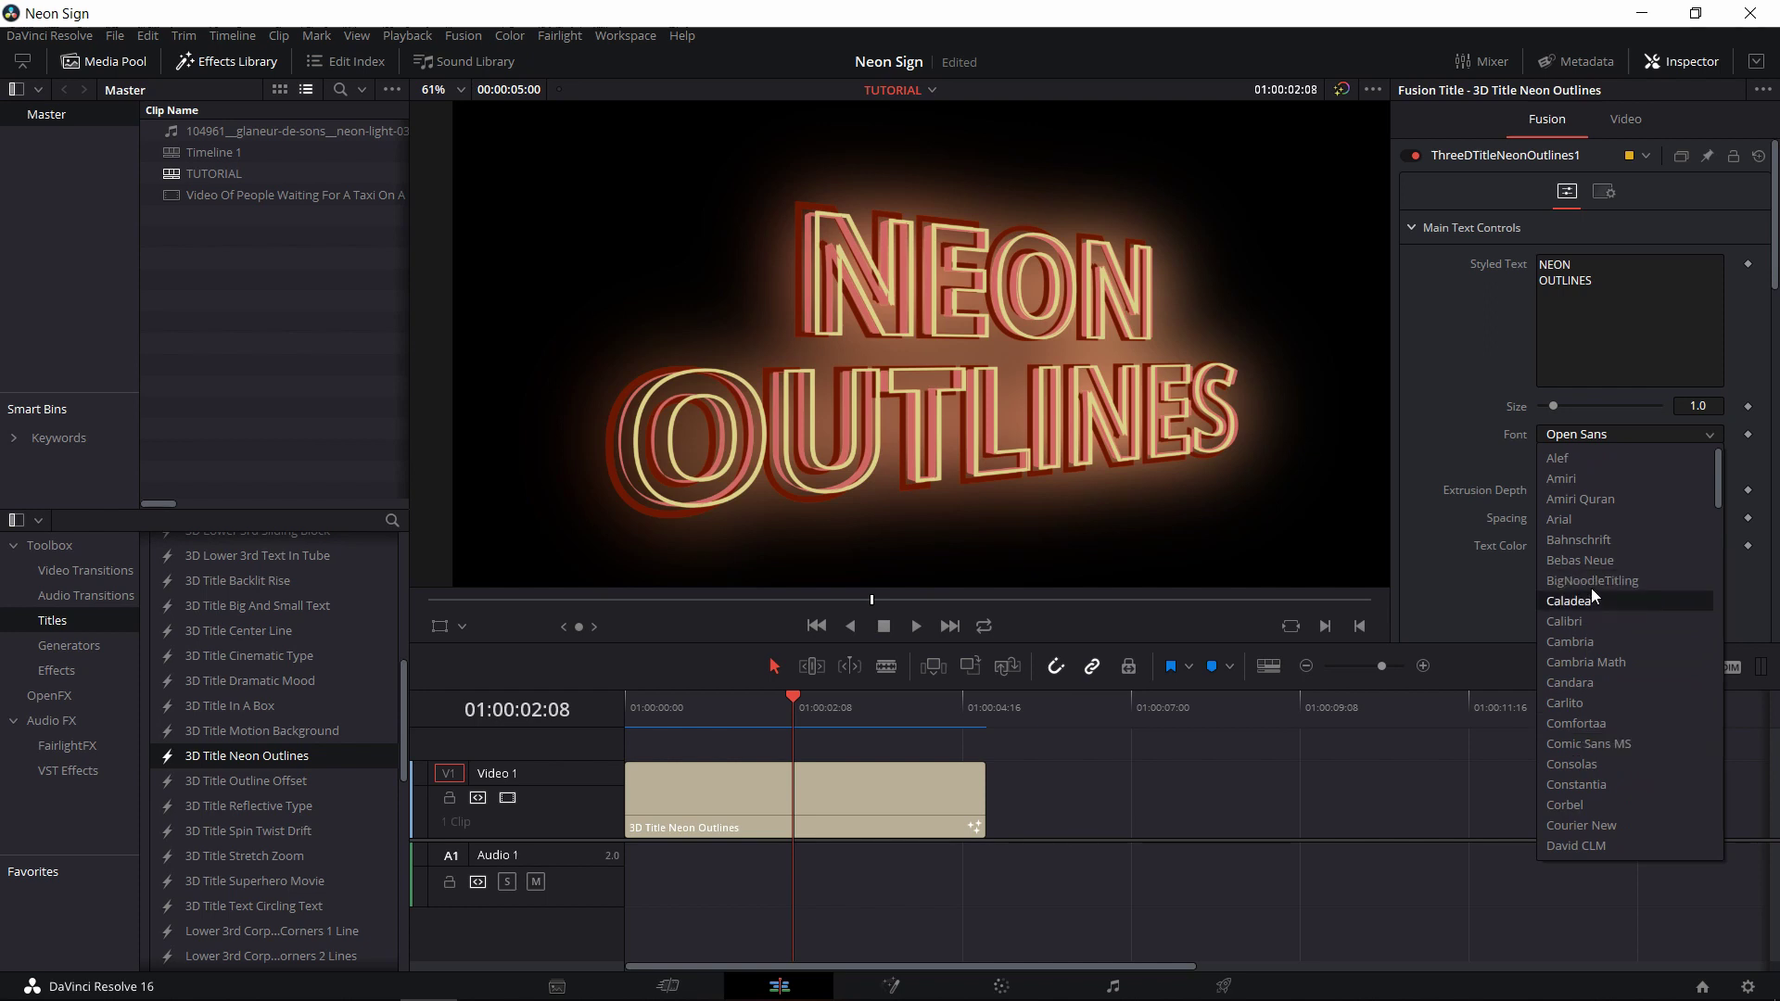
left_click(1602, 565)
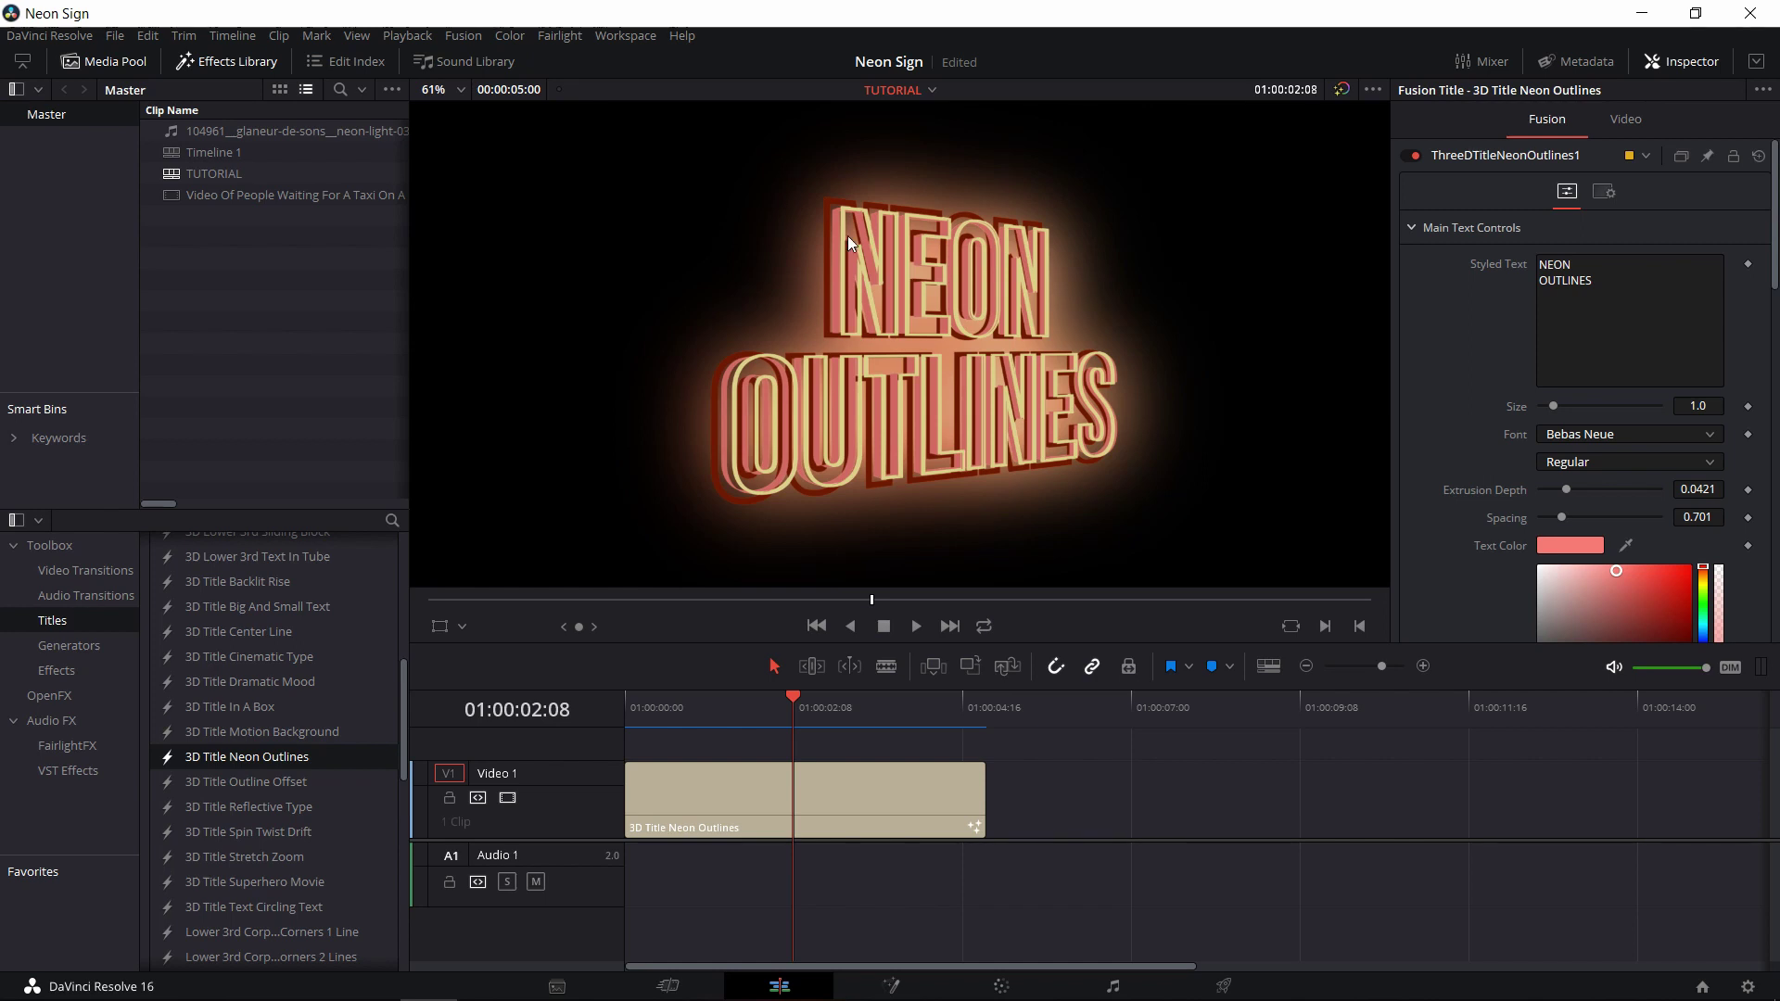
scroll(1225, 533, "down", 2)
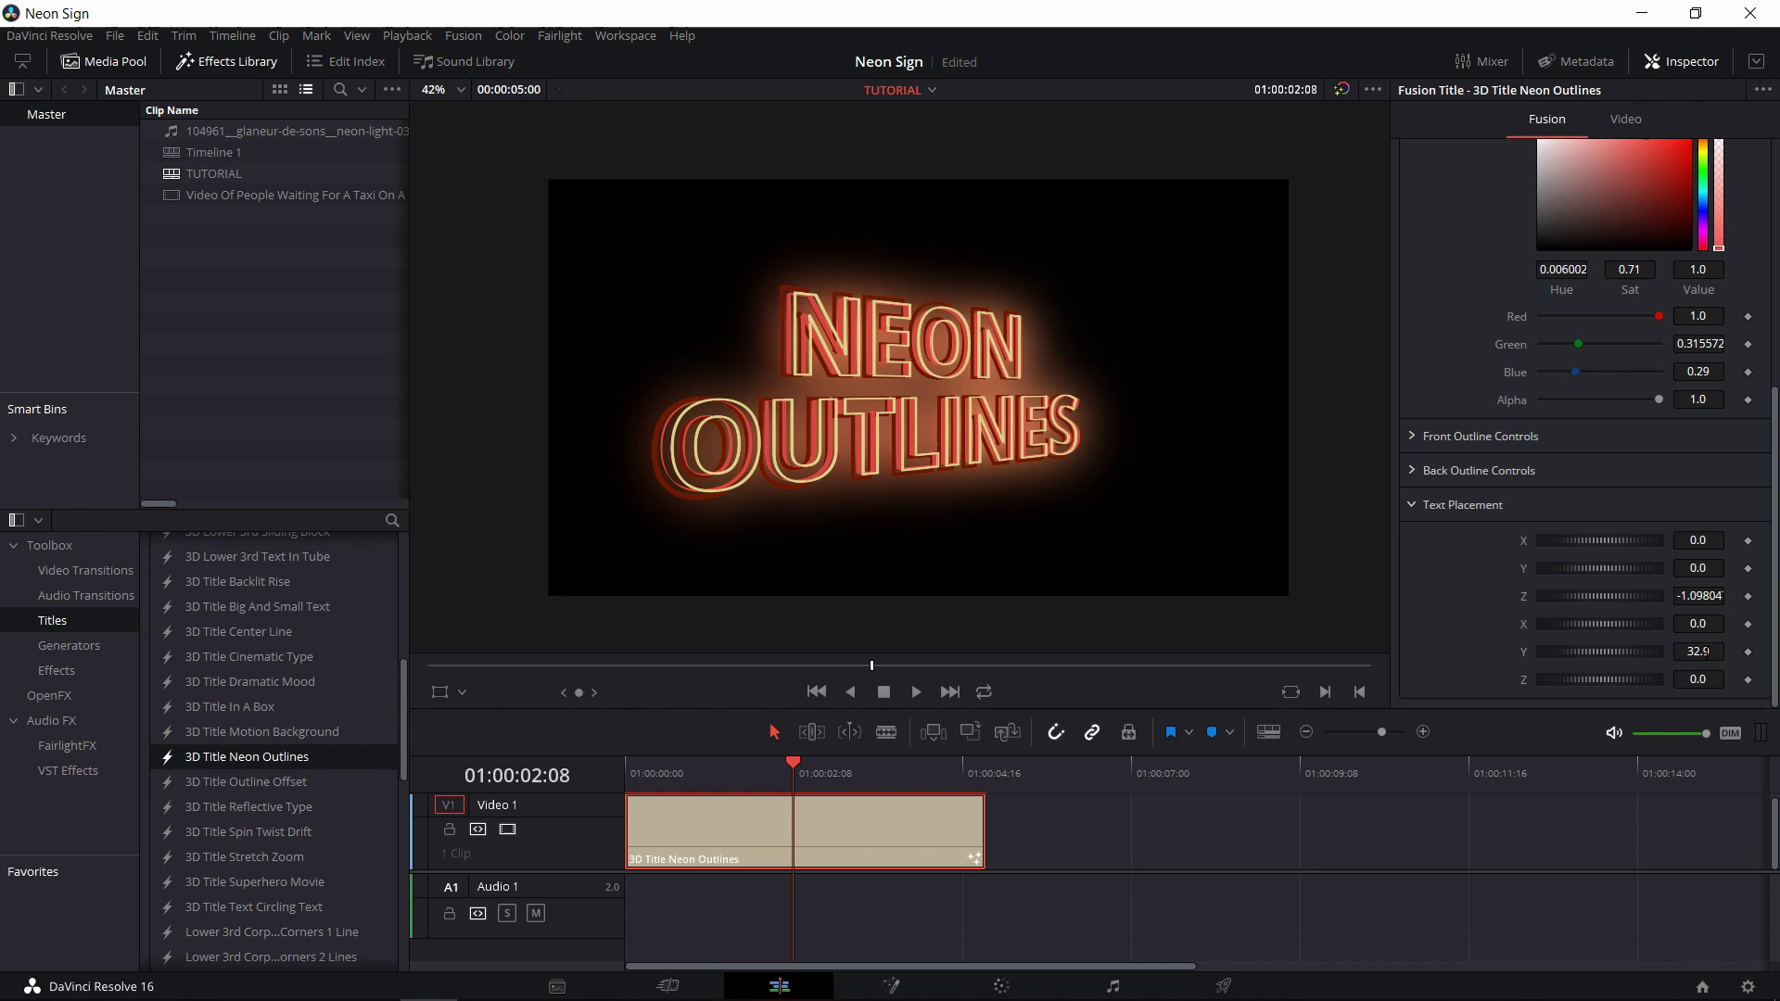
Step: Set the title's Y rotation to 0 and slightly adjust its X rotation
left_click(1715, 652)
type("0")
key("Return")
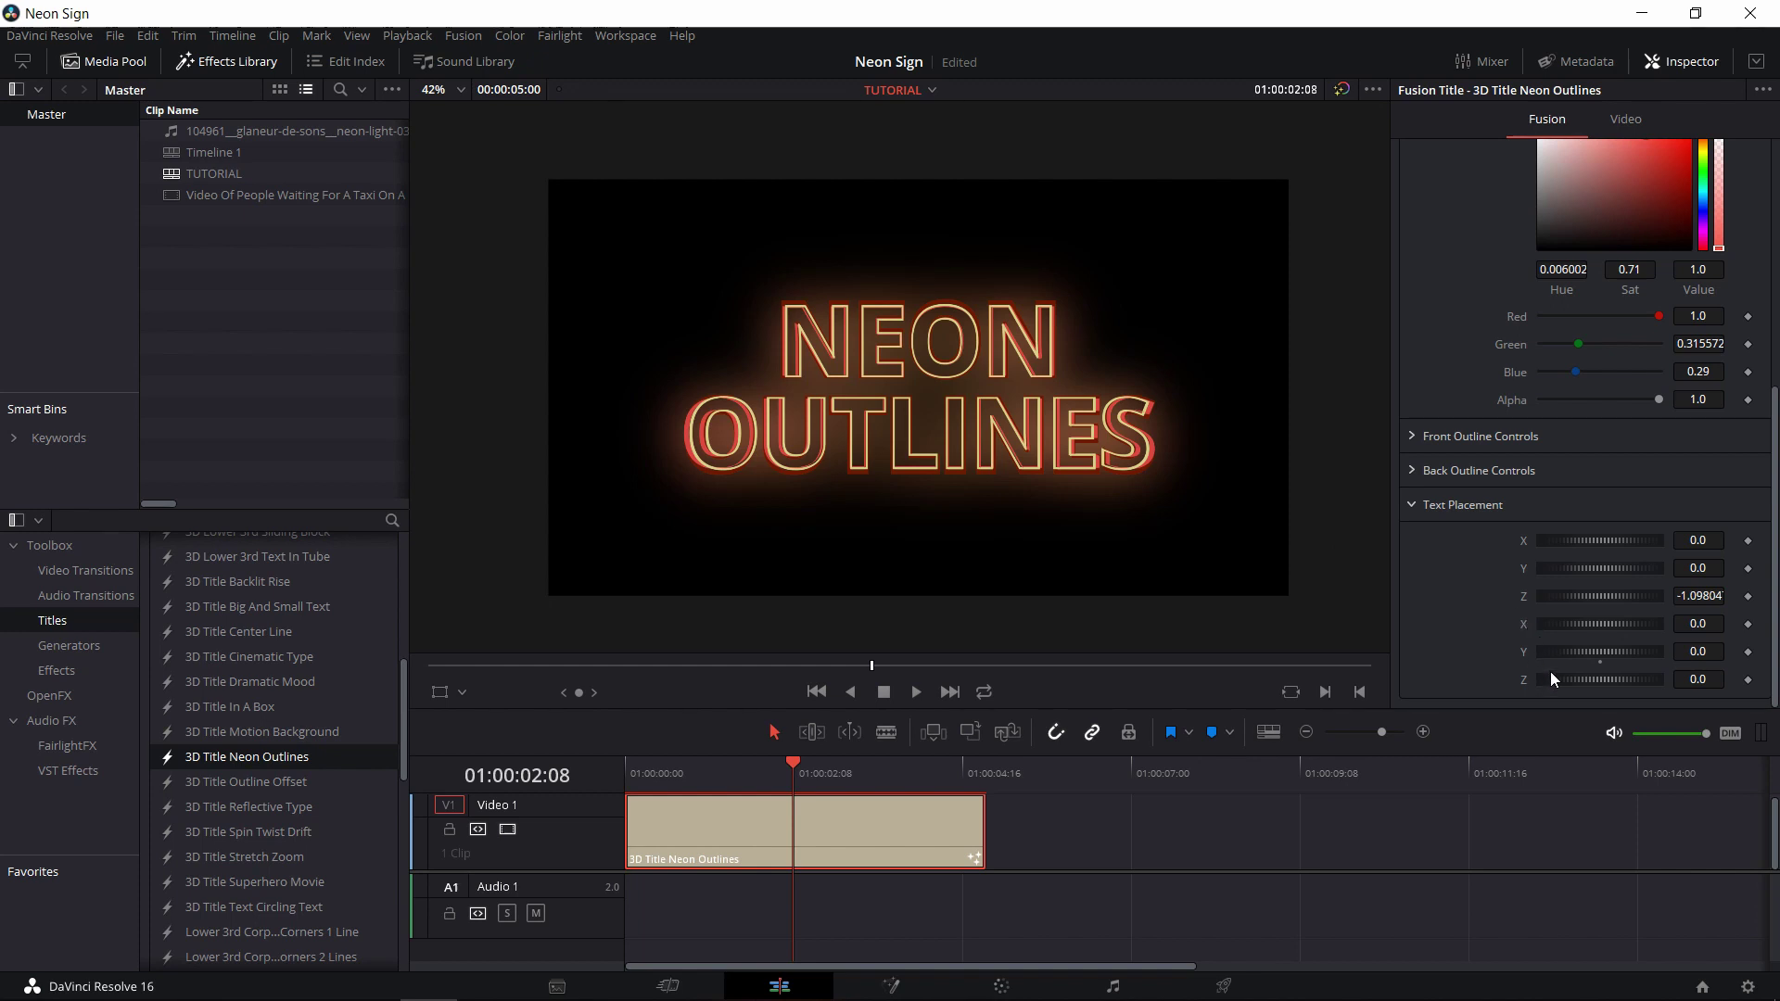
left_click_drag(1605, 625, 1605, 628)
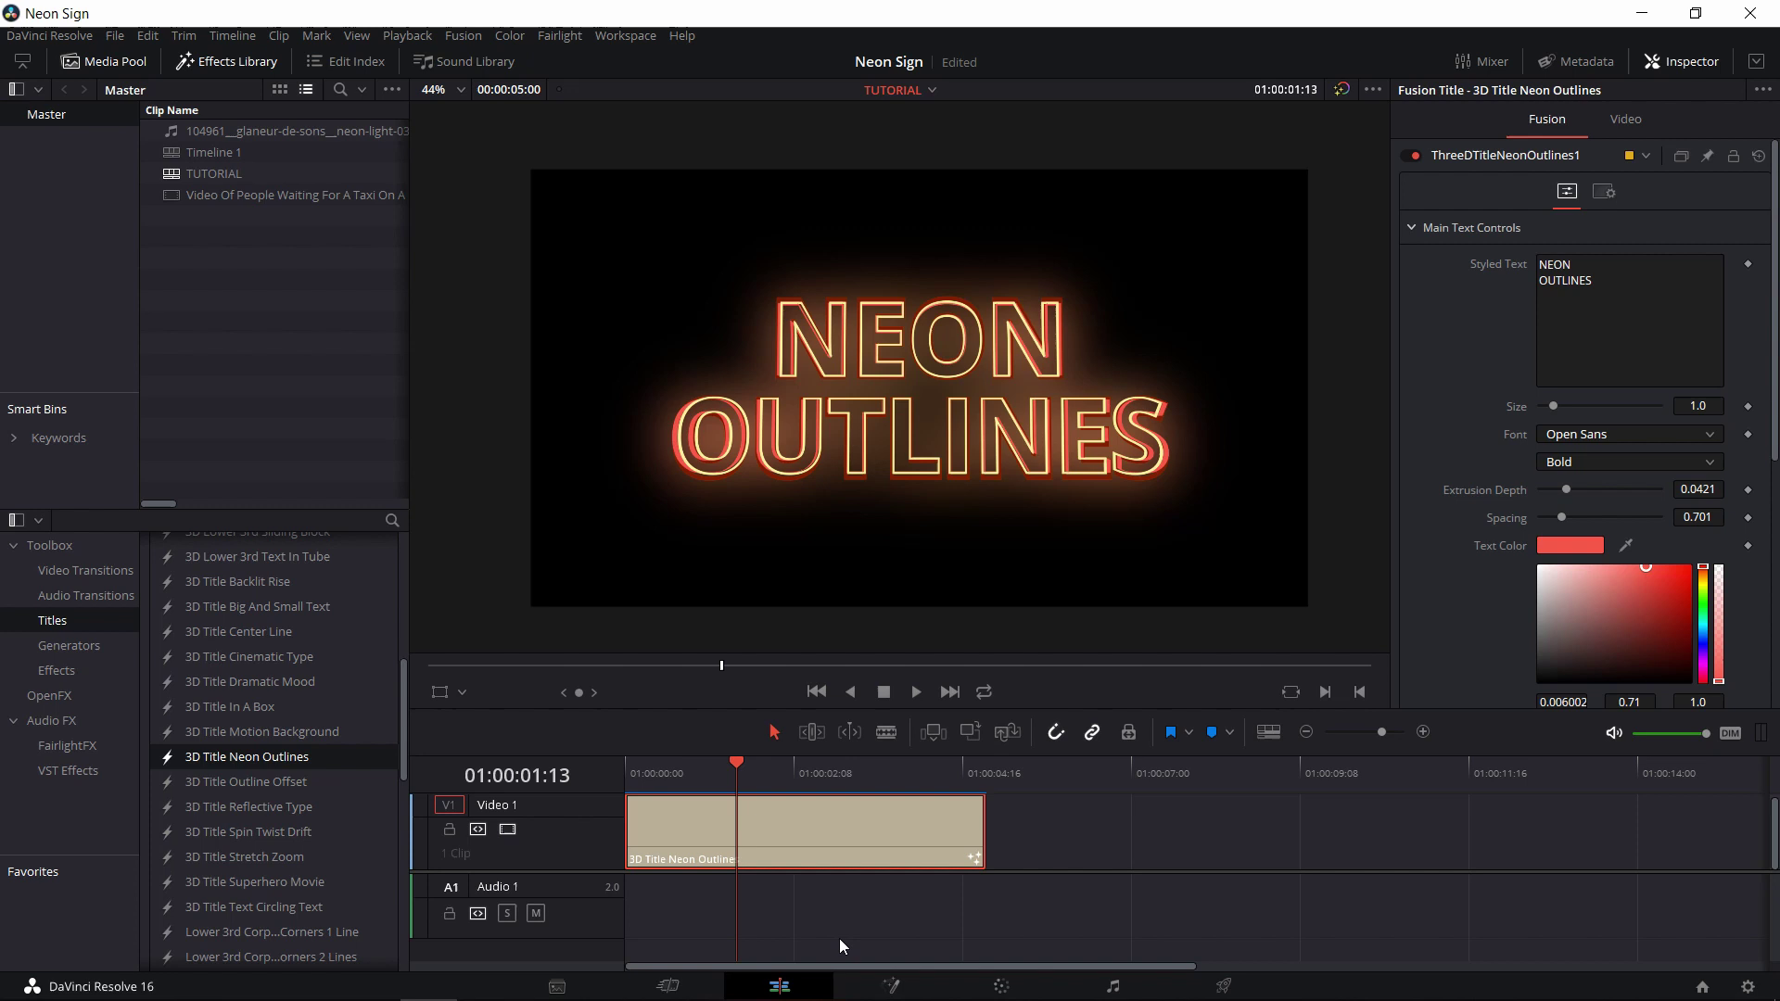
Step: Check the neon_light_03.wav page on Freesound, then minimise the browser
mouse_move(779, 997)
left_click(337, 987)
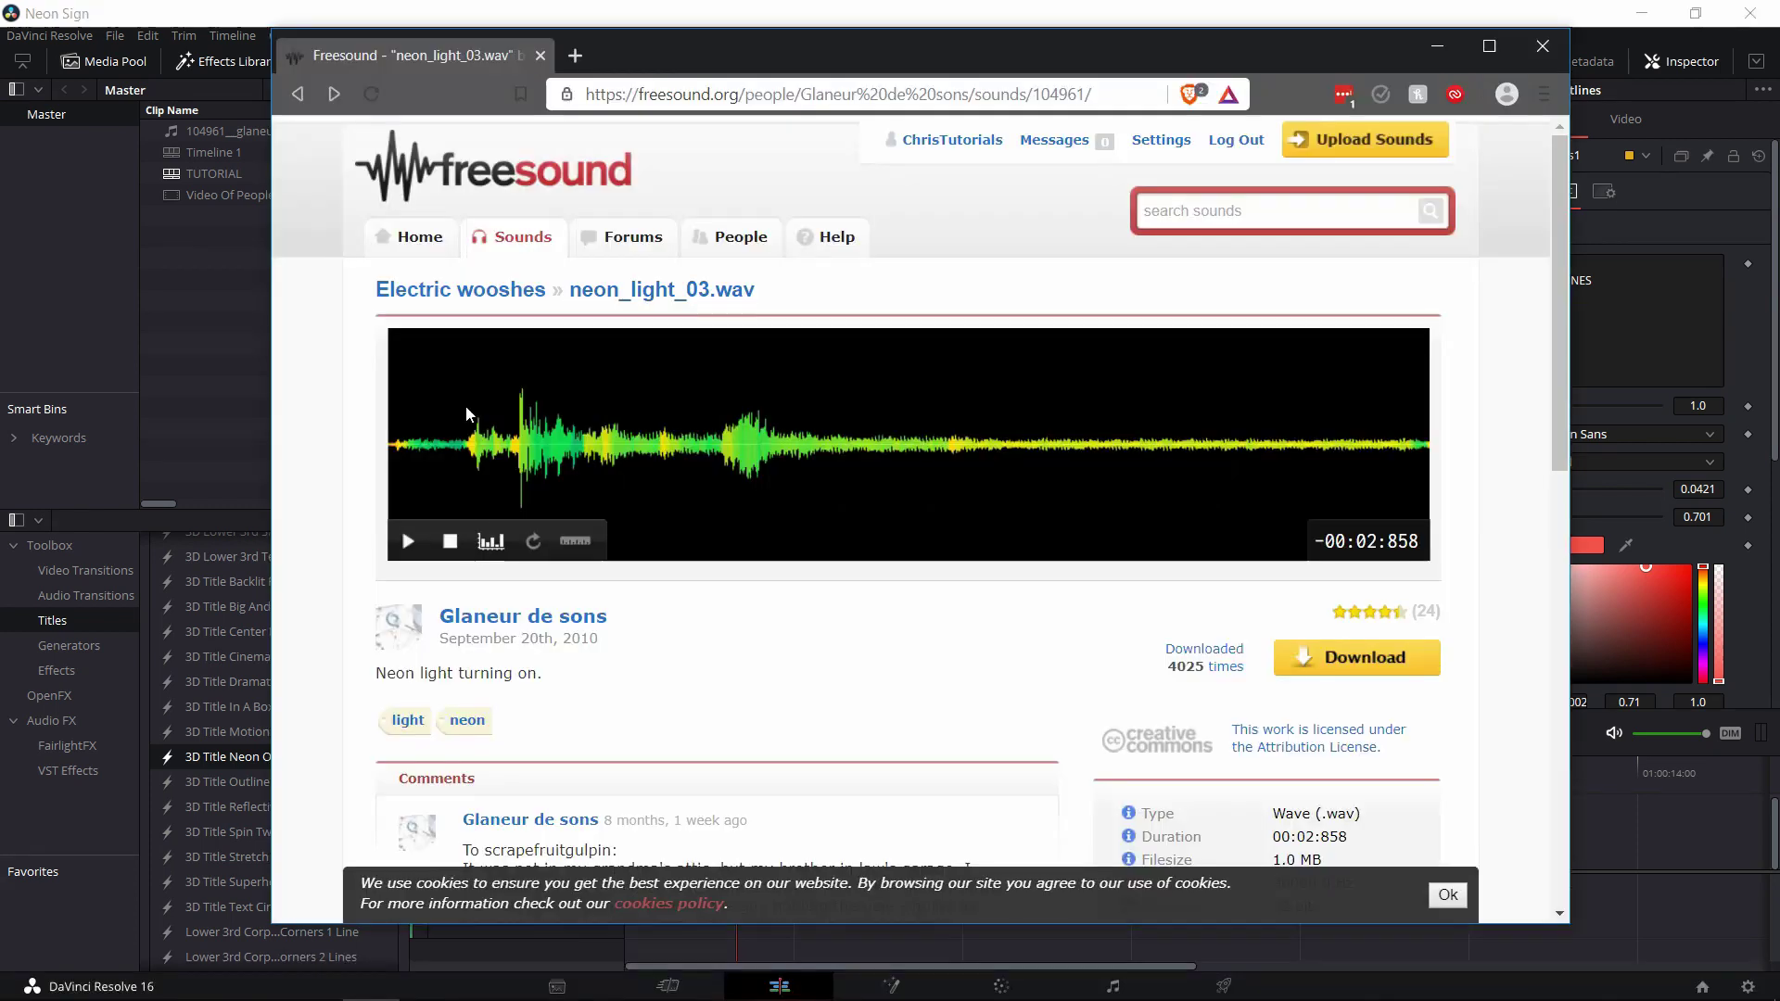
left_click_drag(830, 290, 570, 295)
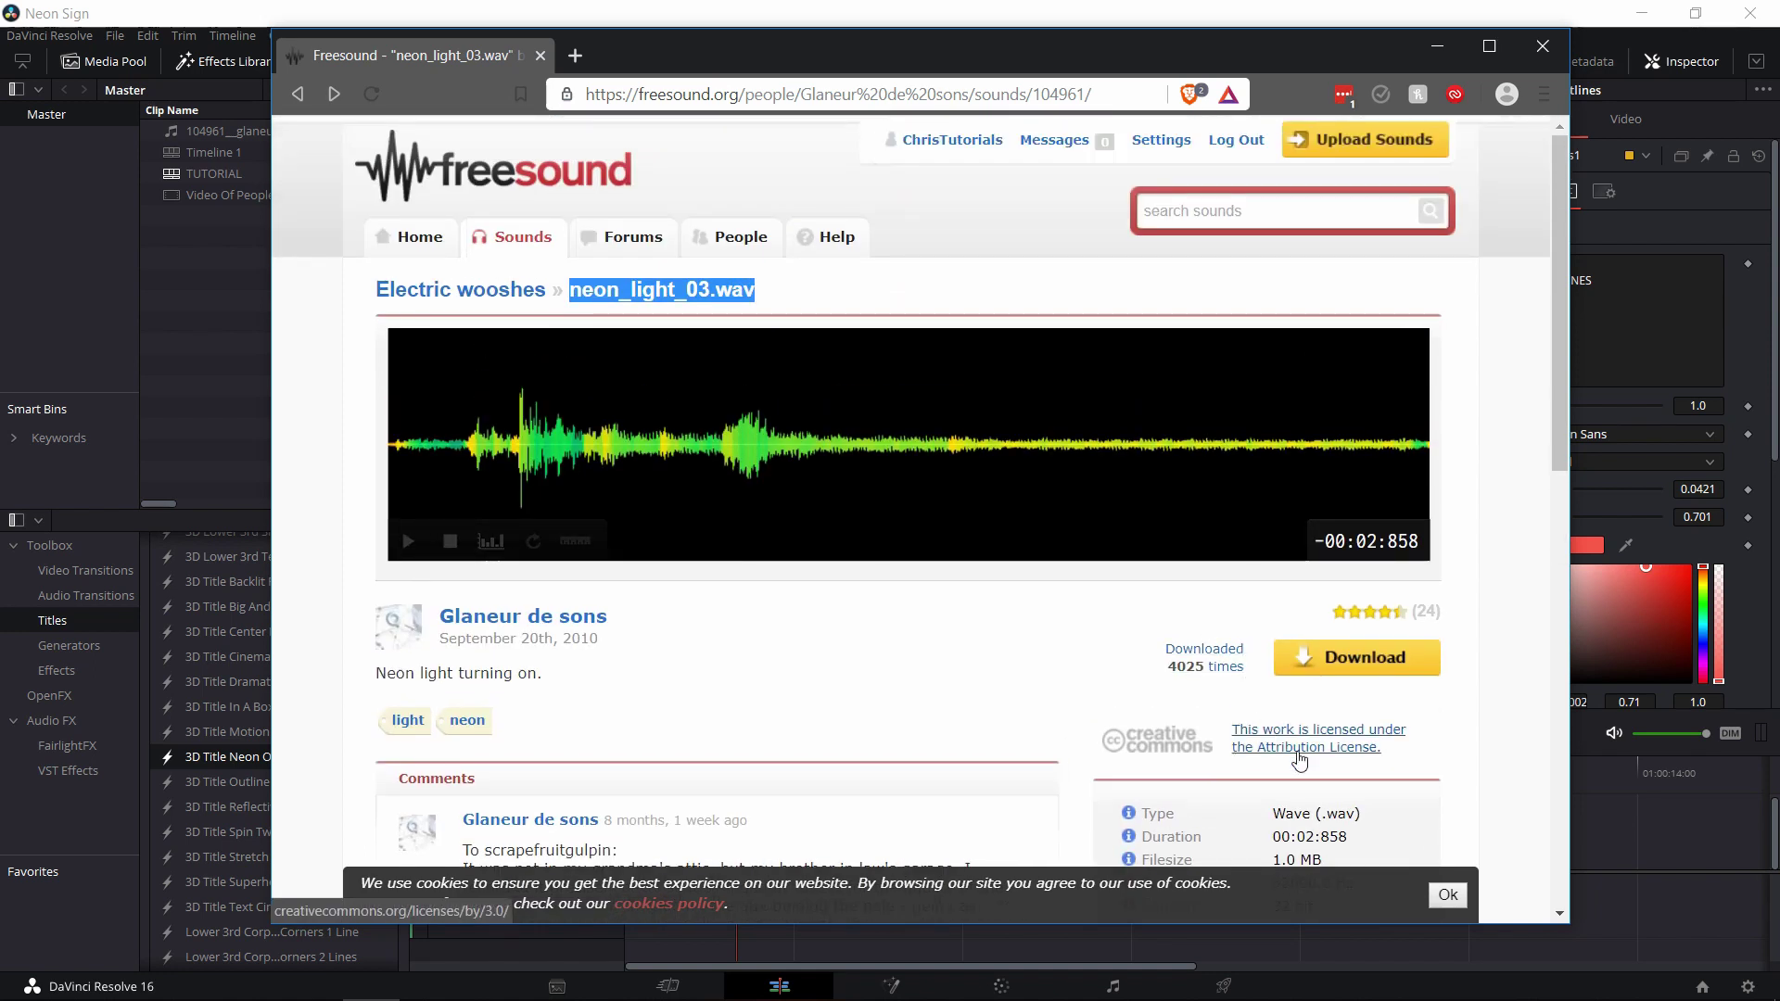
left_click(938, 644)
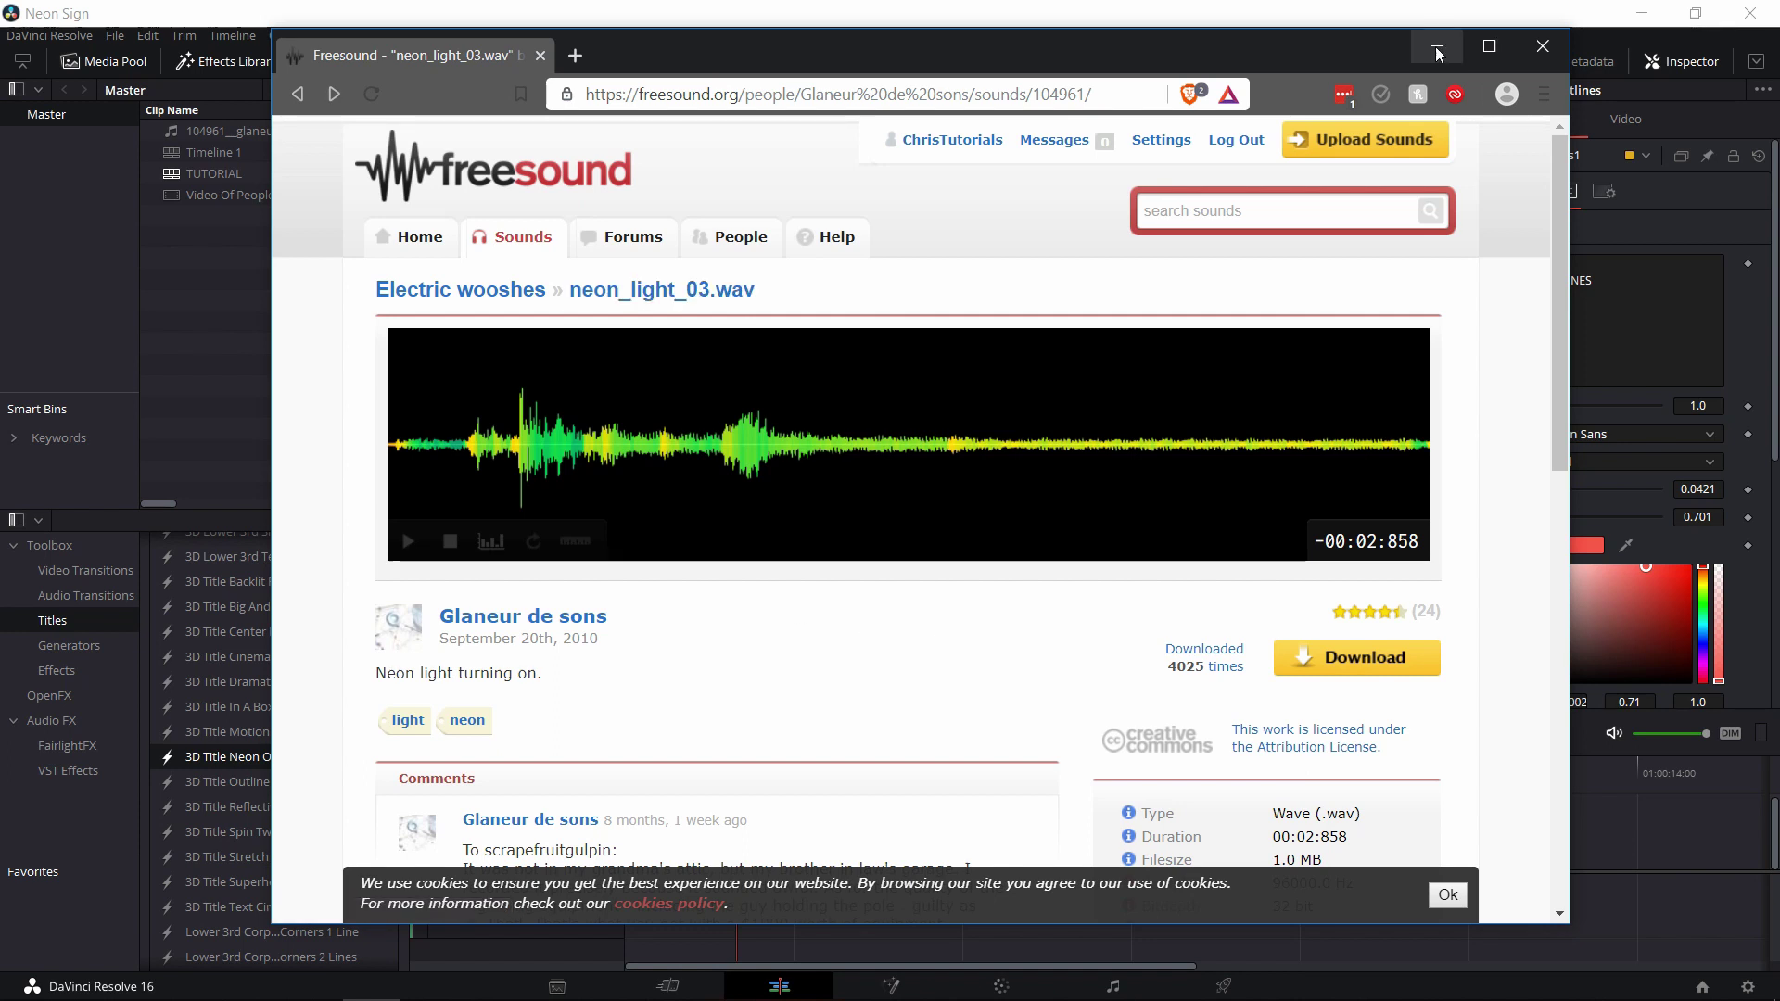
left_click(1437, 54)
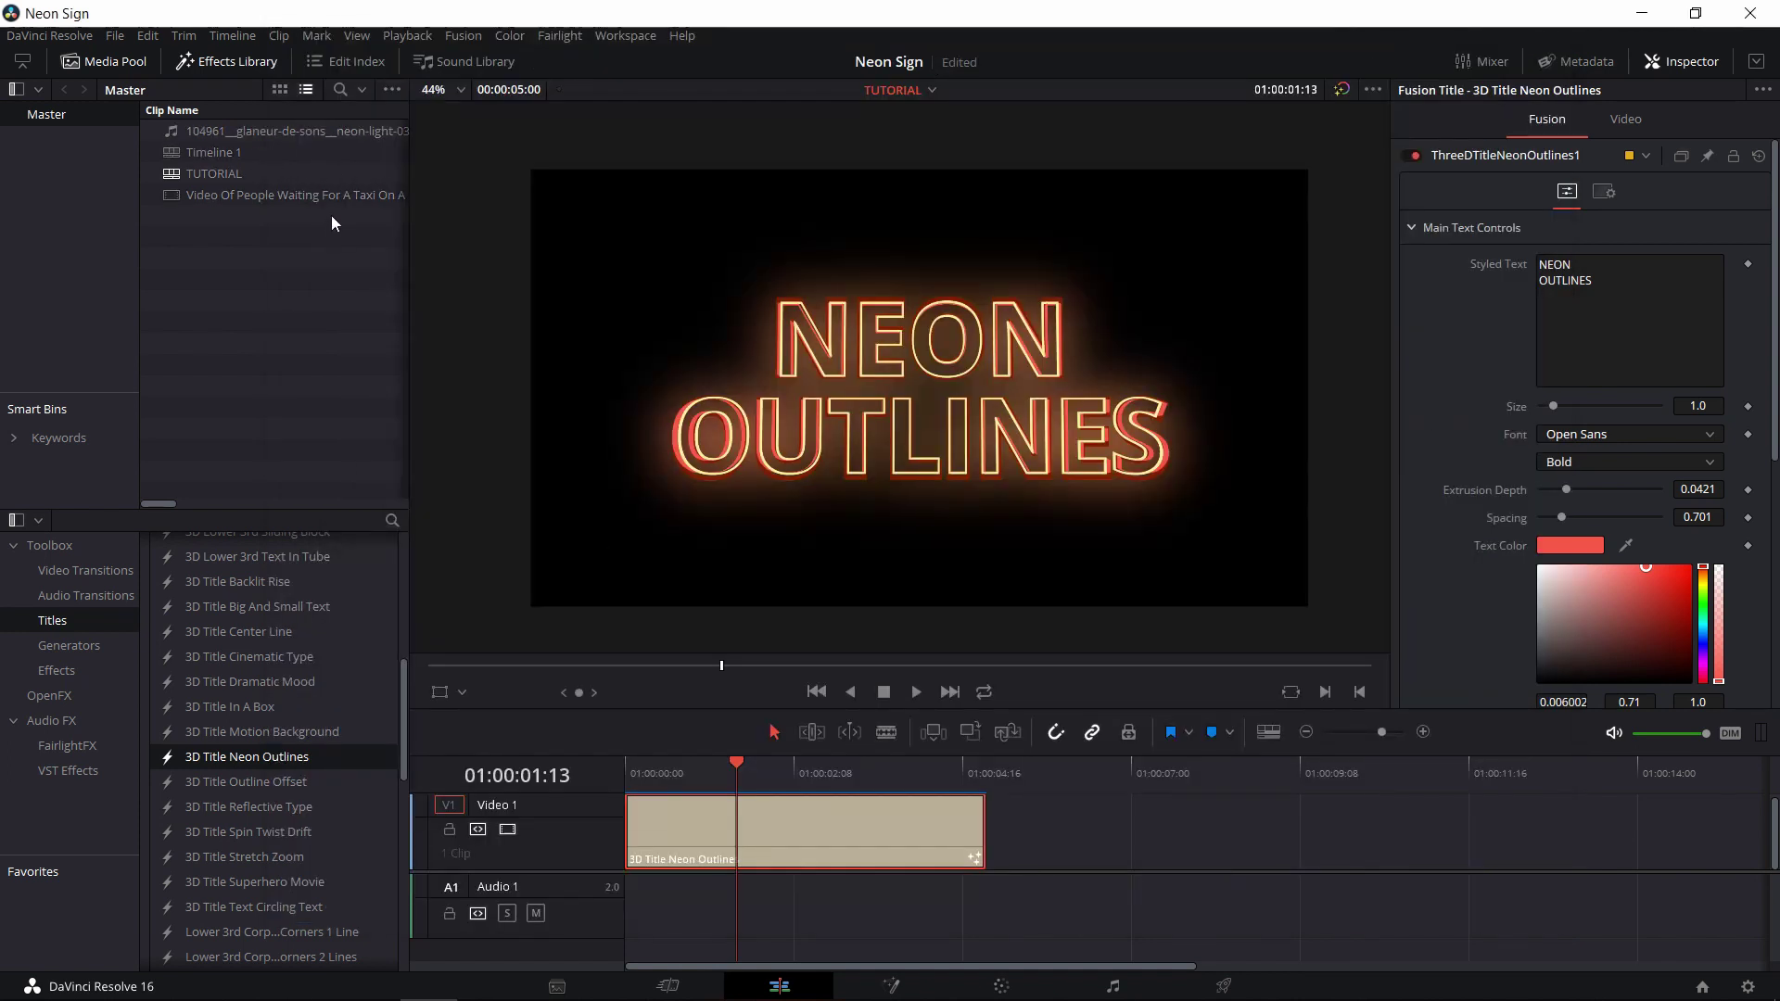
Step: Place neon-light-03 at the start of Audio 1, preview it, and park at 01:00:01:15
left_click_drag(306, 134, 638, 909)
key("Home")
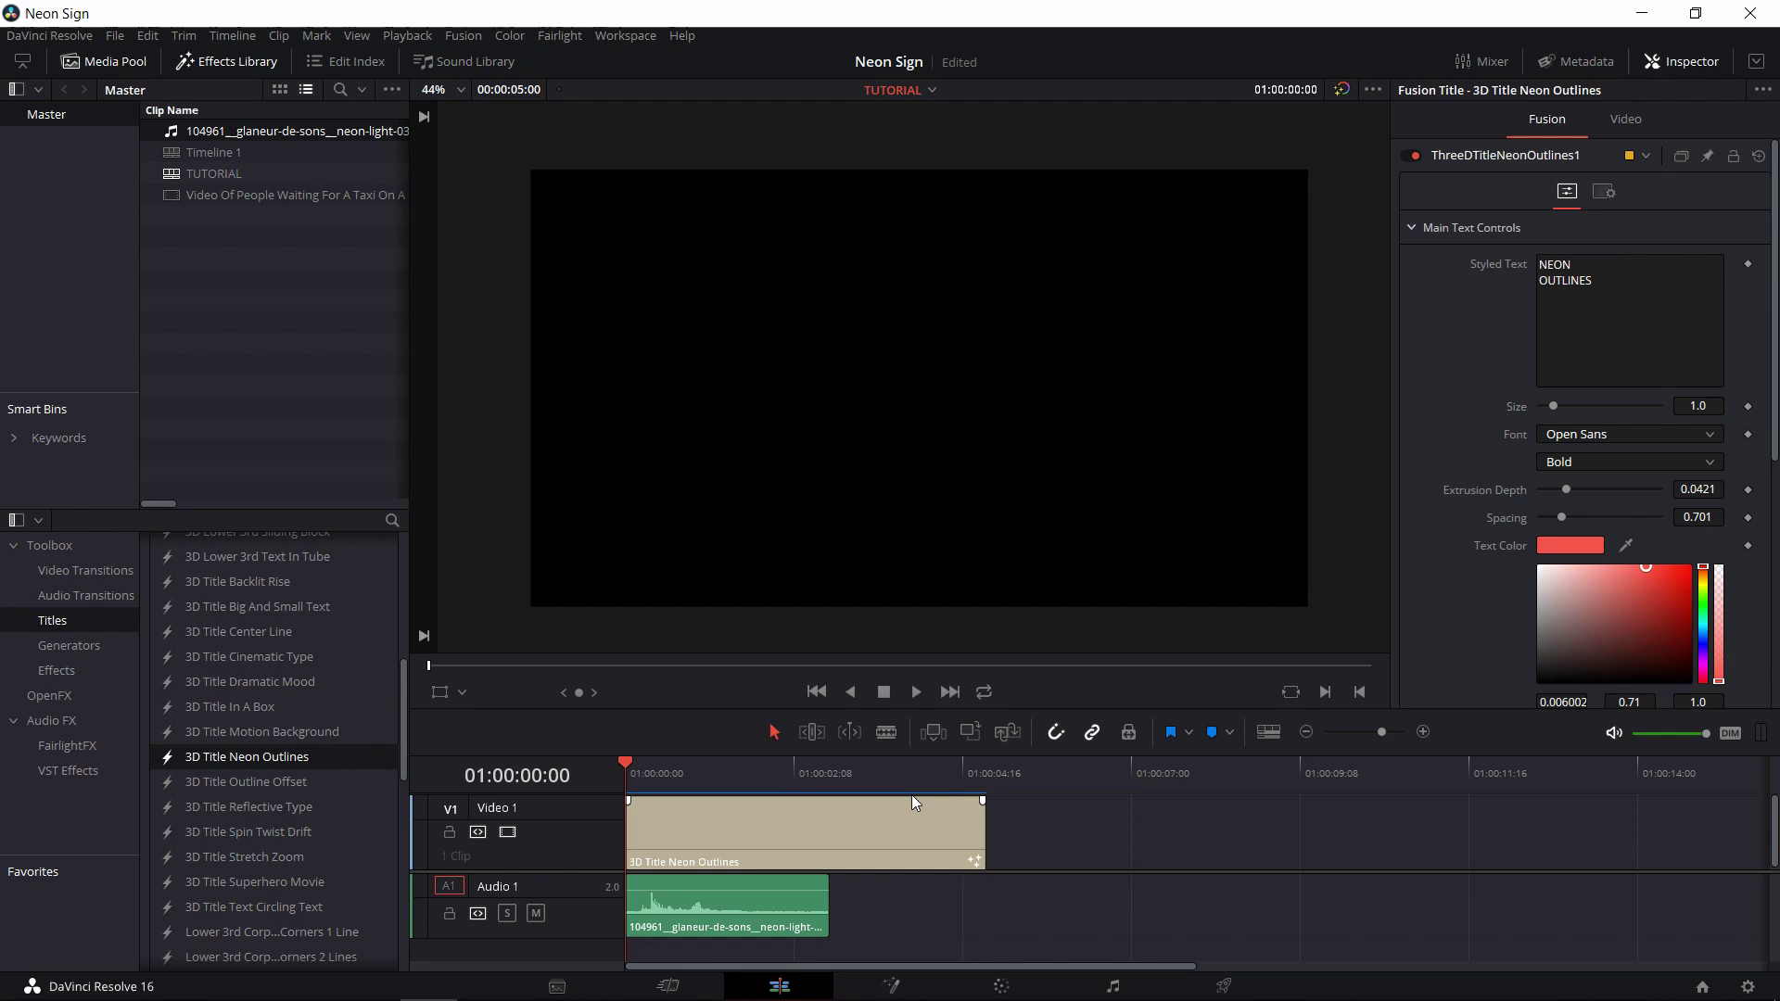
key("space")
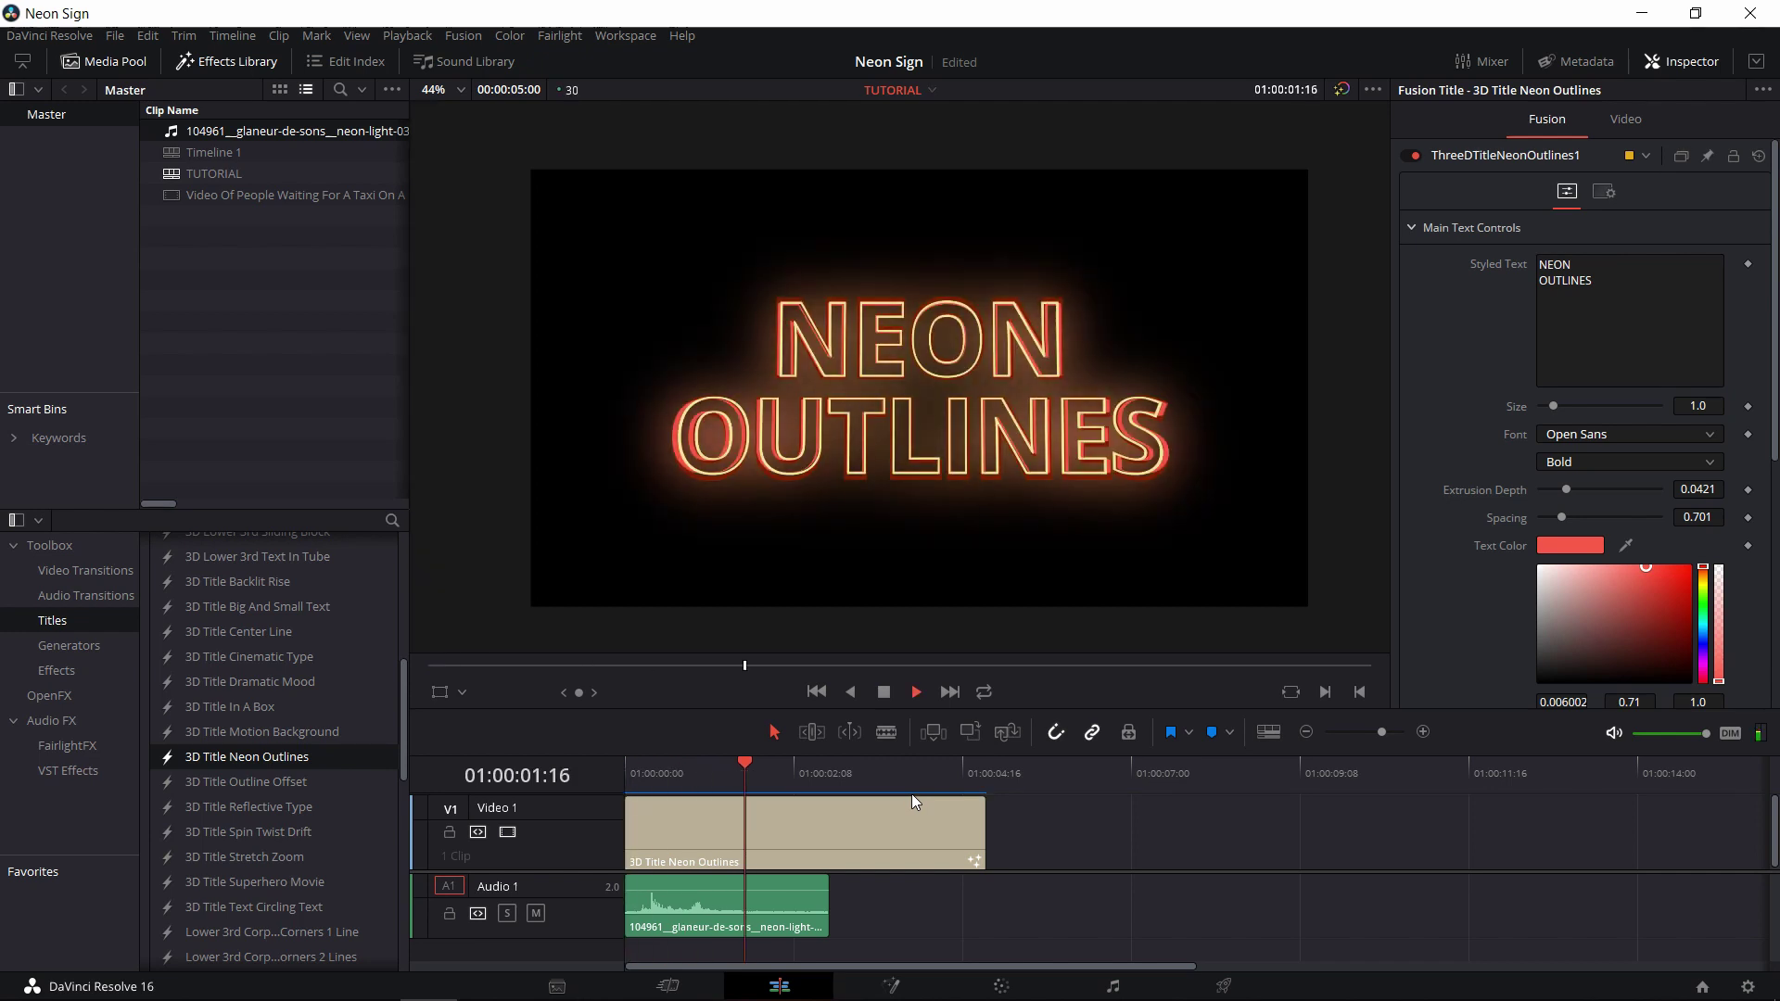
key("space")
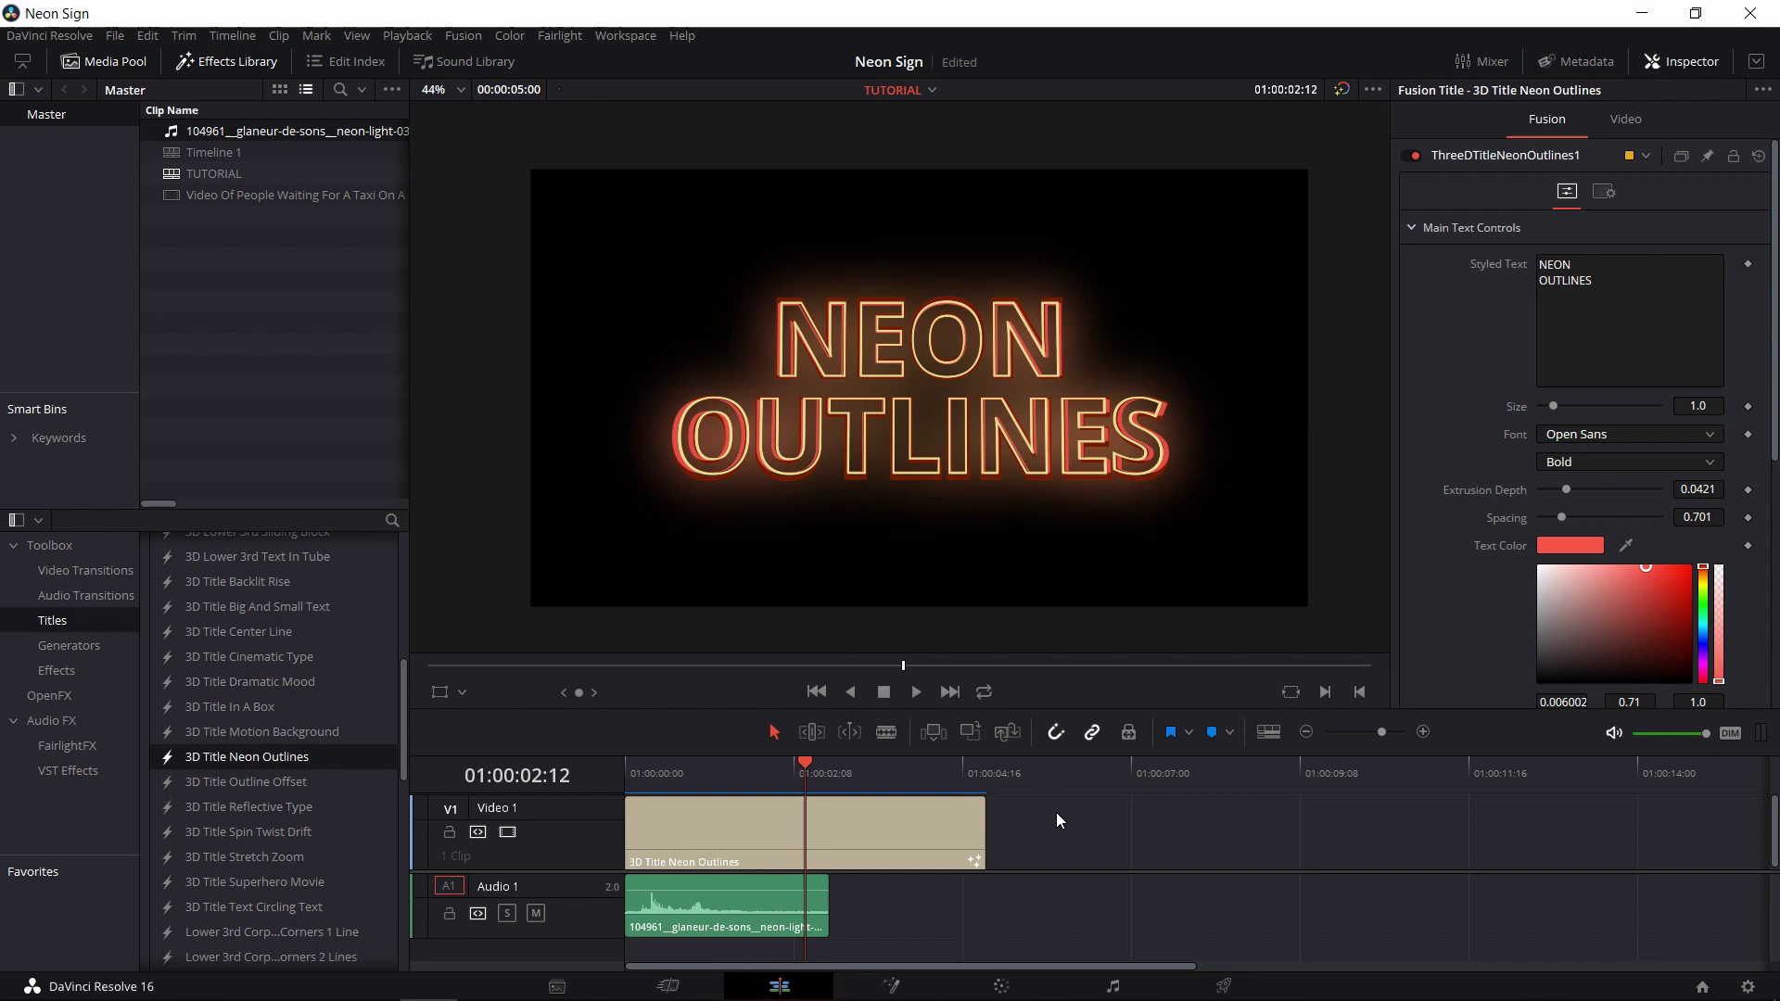
key("Left")
key("Left")
key("Left")
key("Left")
key("Left")
key("Left")
key("Left")
key("Left")
key("Left")
key("Left")
left_click_drag(777, 766, 742, 765)
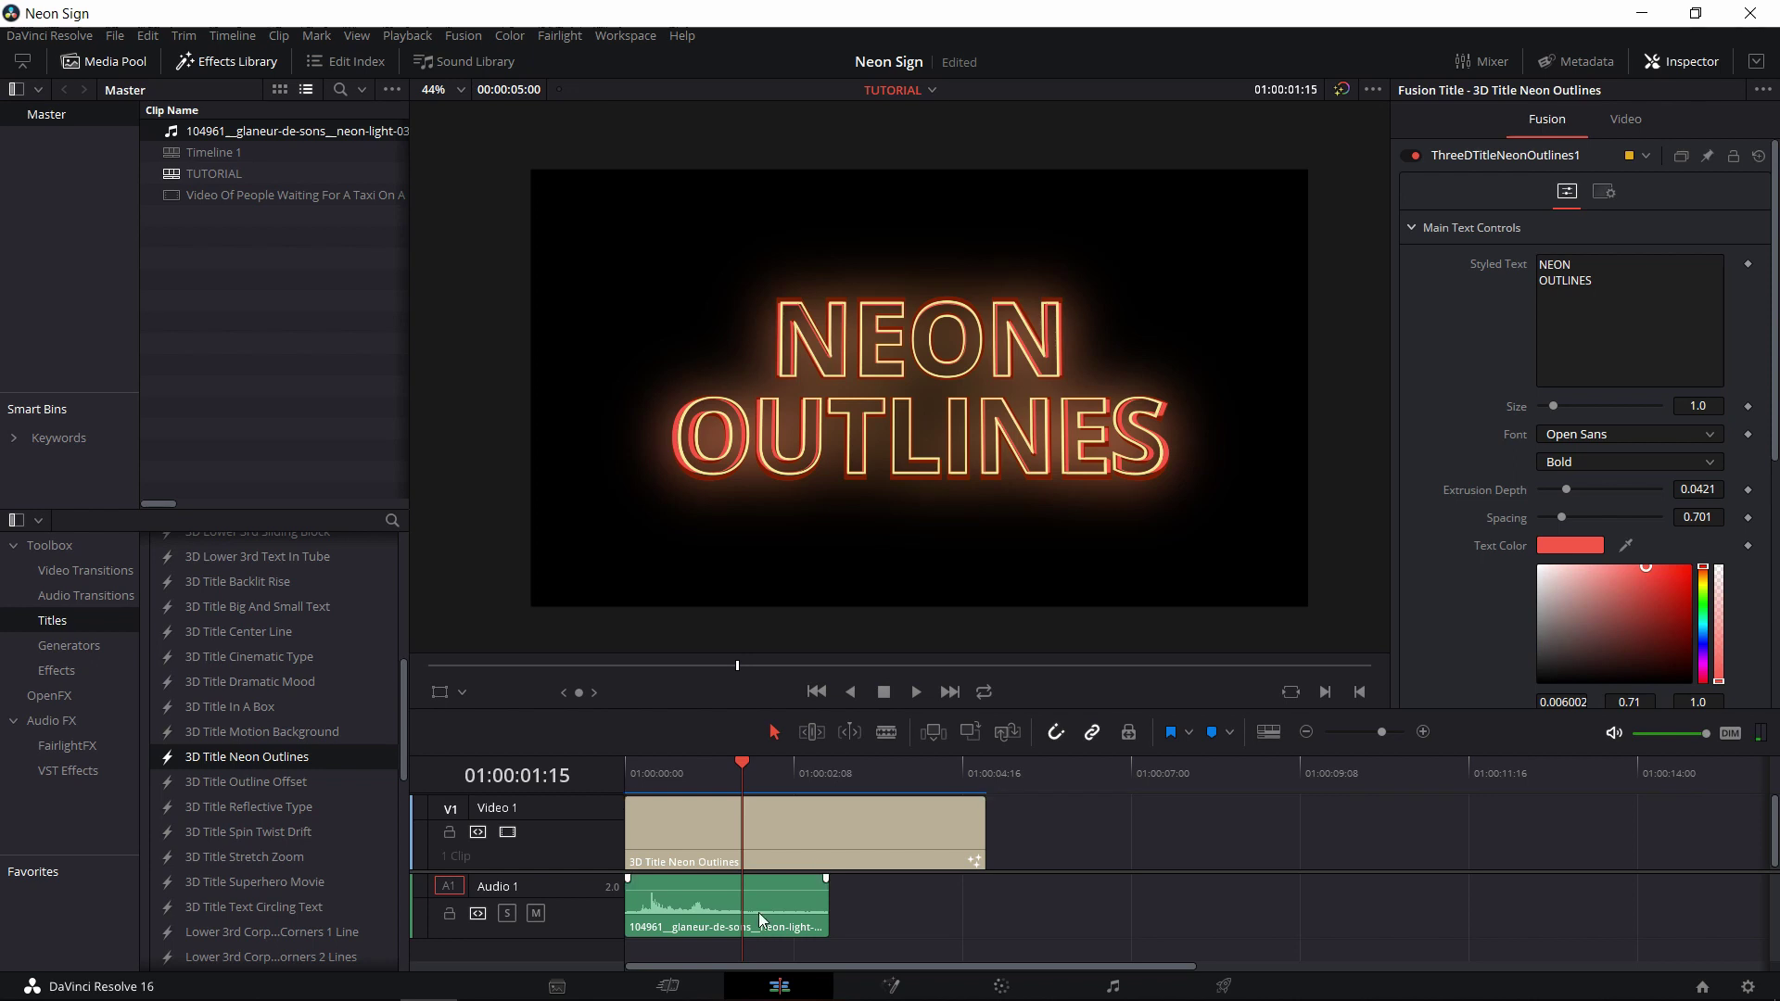
Step: Blade the sound clip at 01:00:01:18 and select its second, humming piece
key("Right")
key("Right")
key("Right")
key("b")
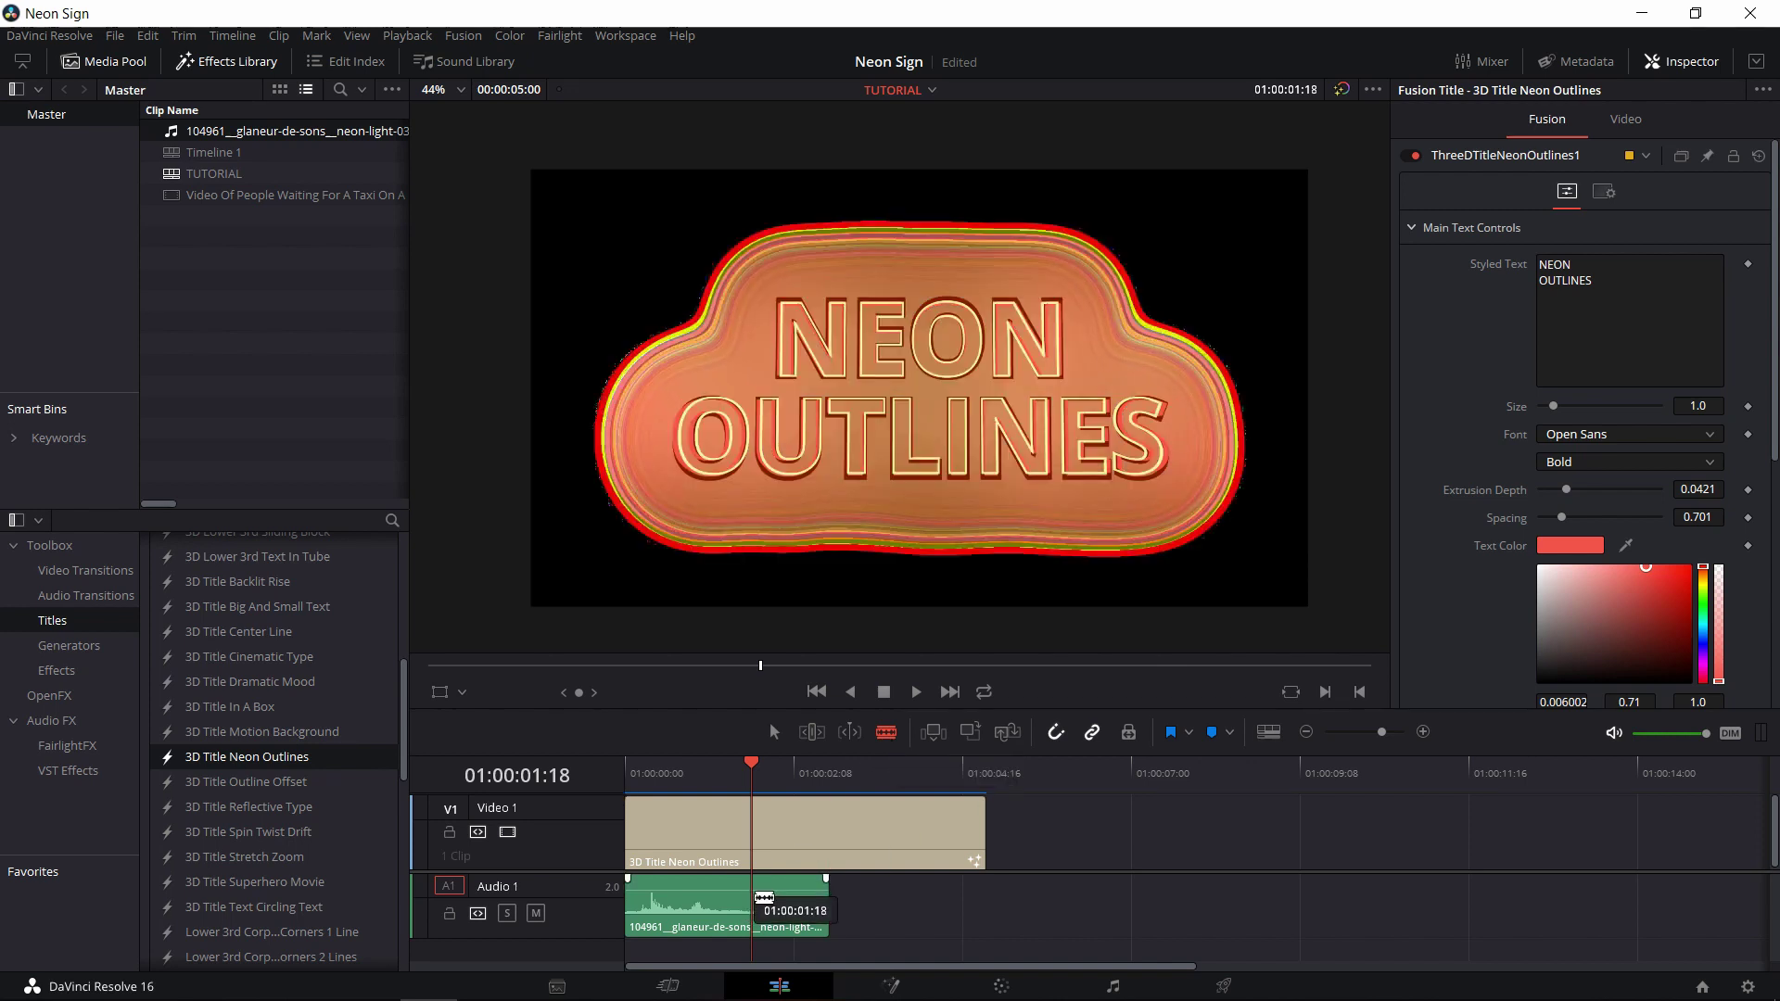
left_click(764, 897)
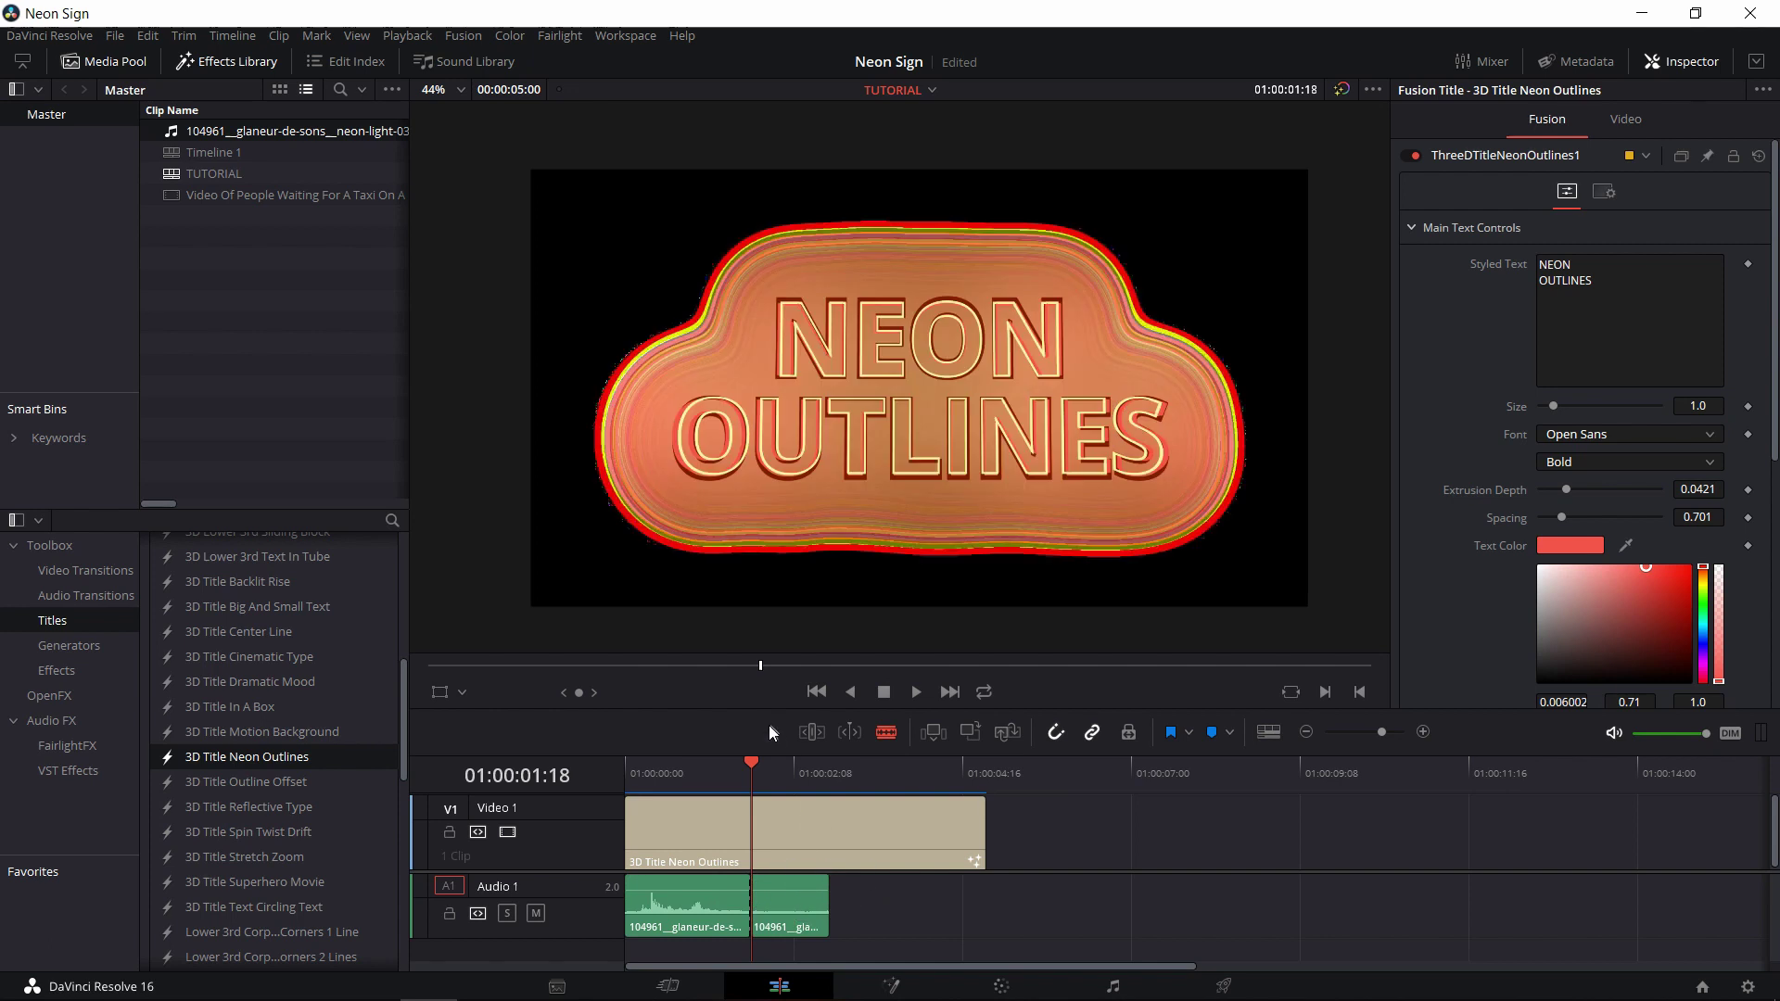
left_click(793, 904)
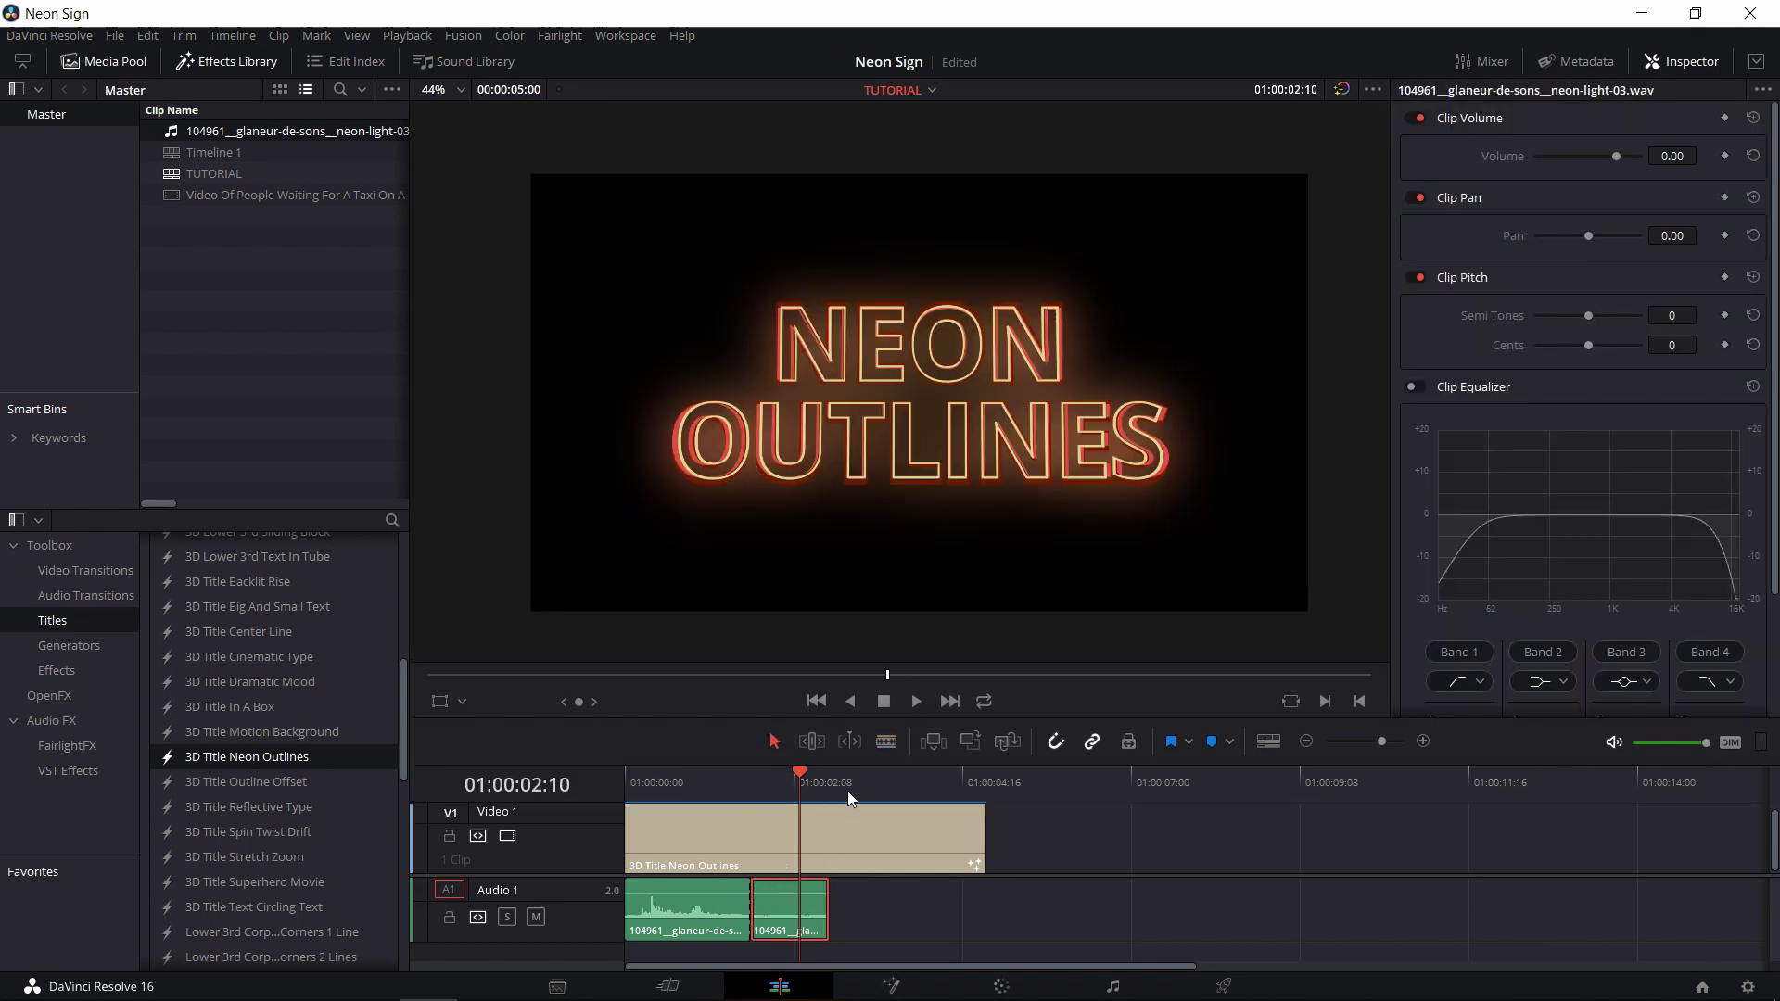
Step: Paste the hum piece twice after itself to fill the title's length, then play from the start
left_click_drag(848, 791, 838, 786)
left_click(892, 927)
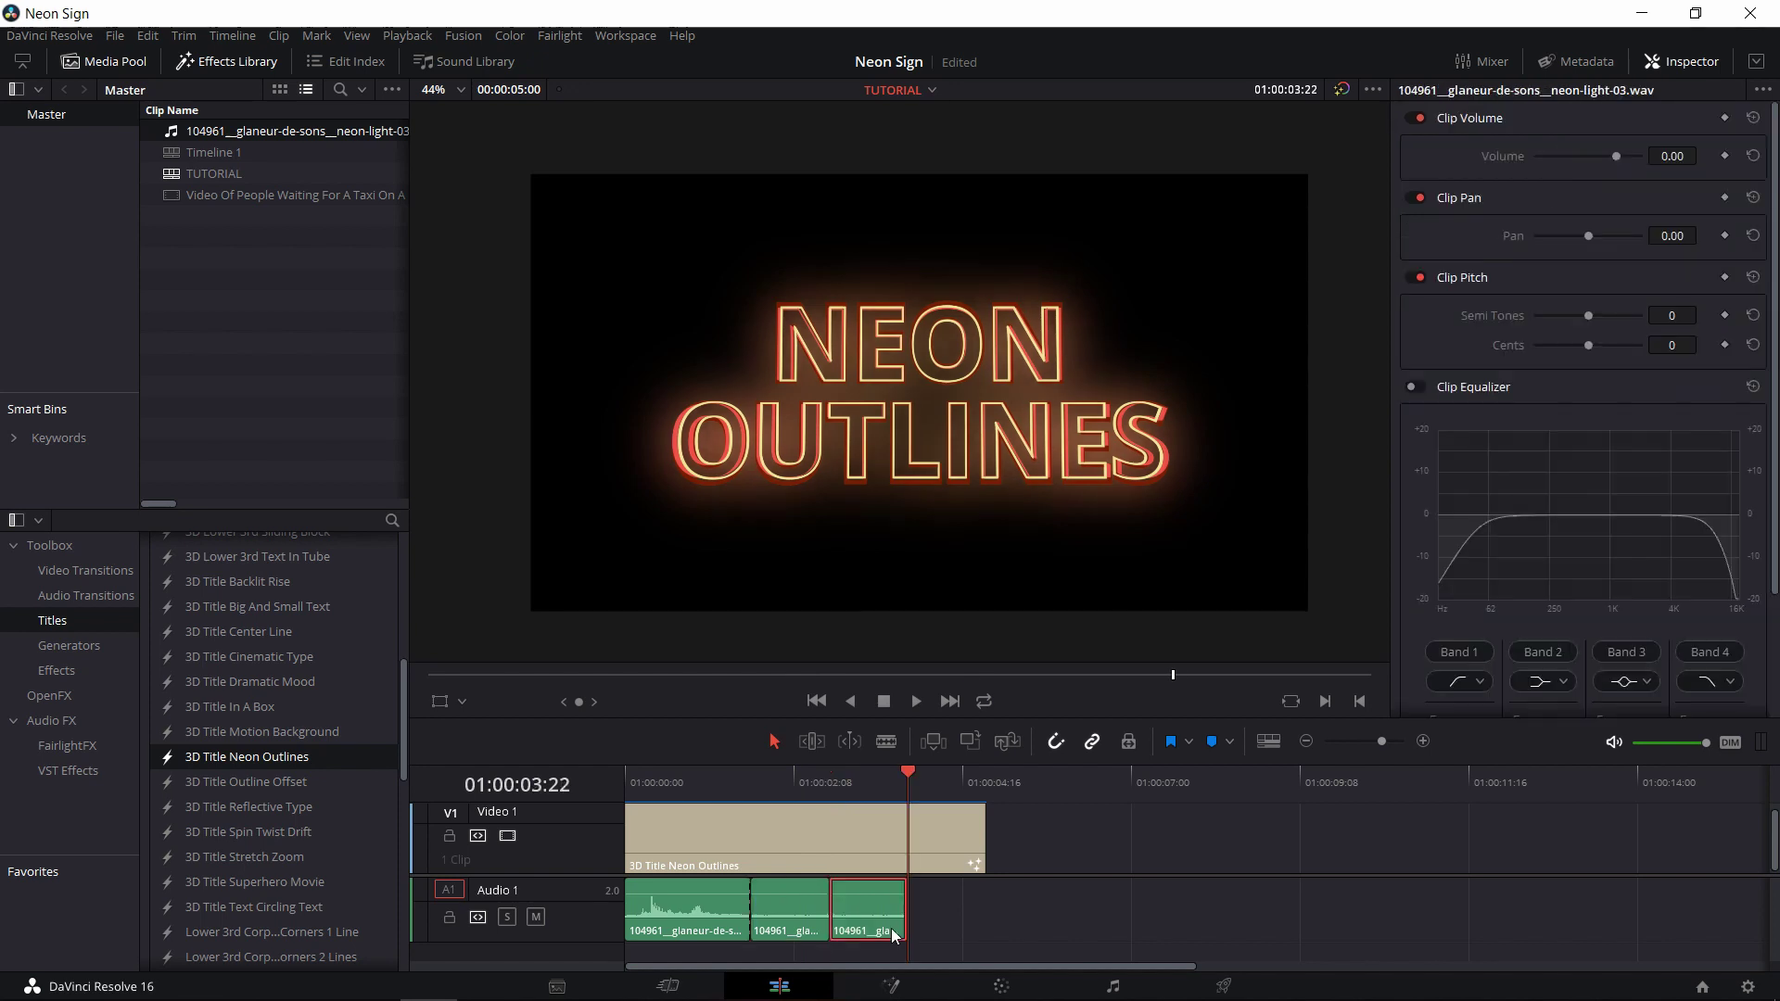
left_click(771, 779)
mouse_move(786, 893)
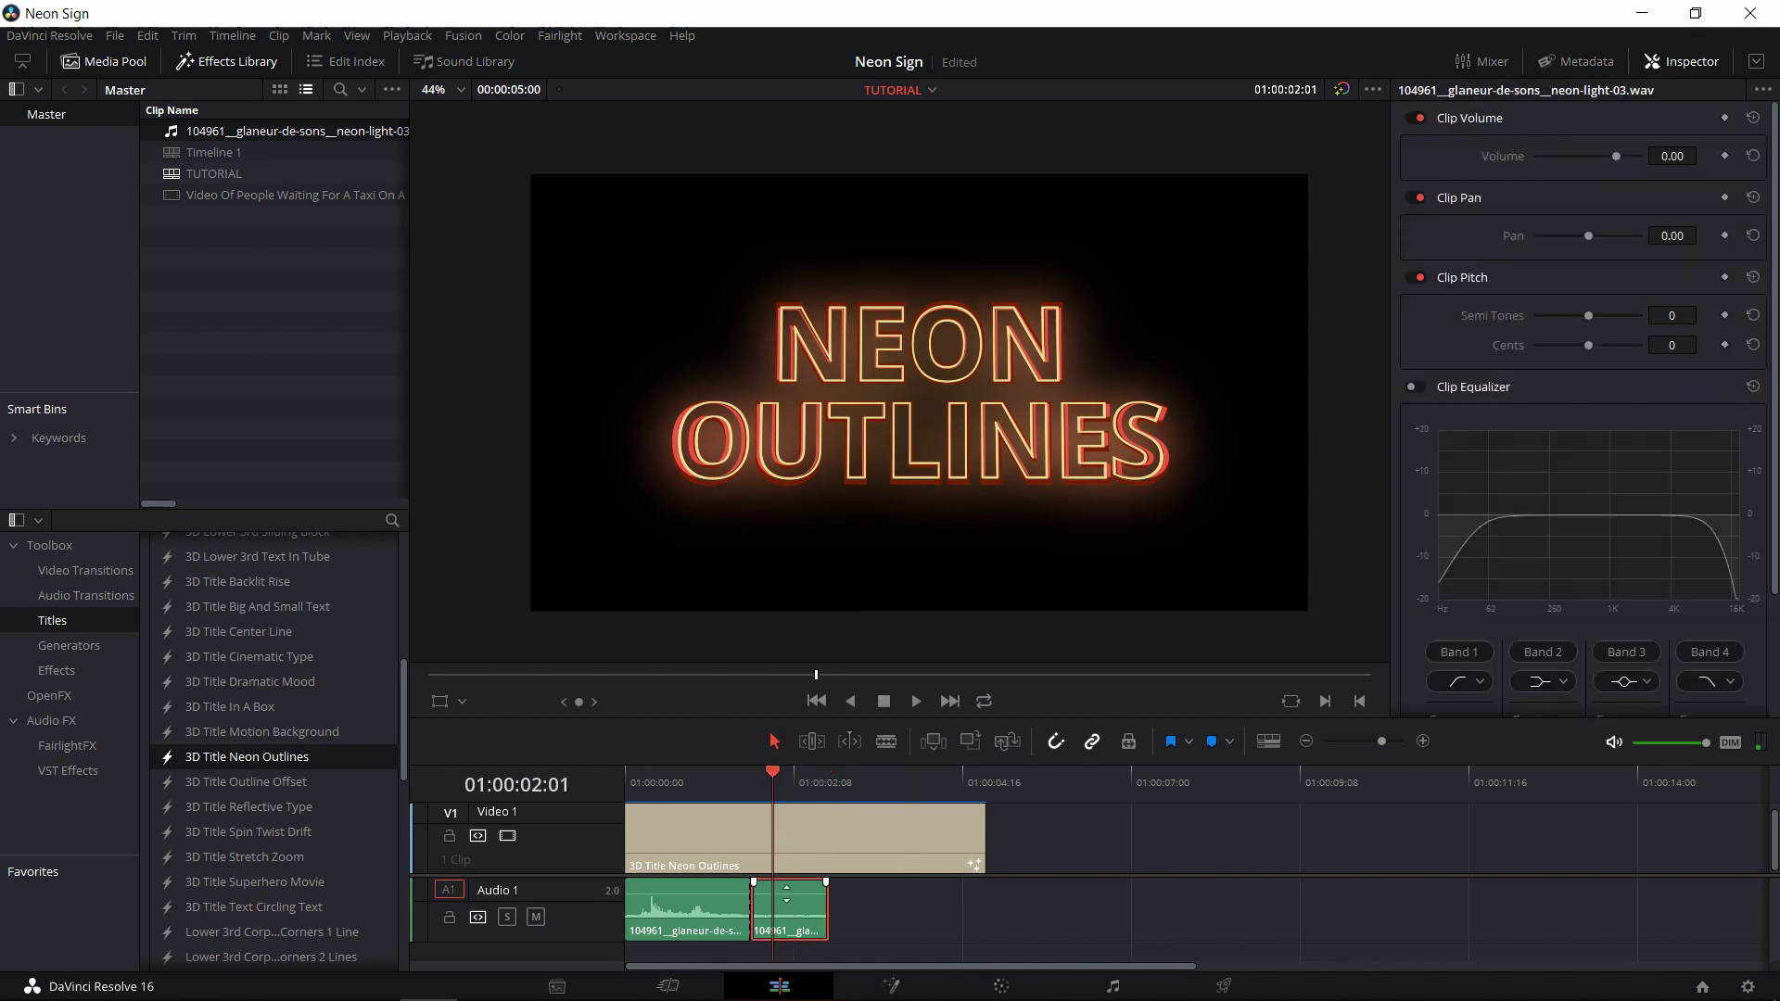
left_click(821, 784)
left_click(881, 920)
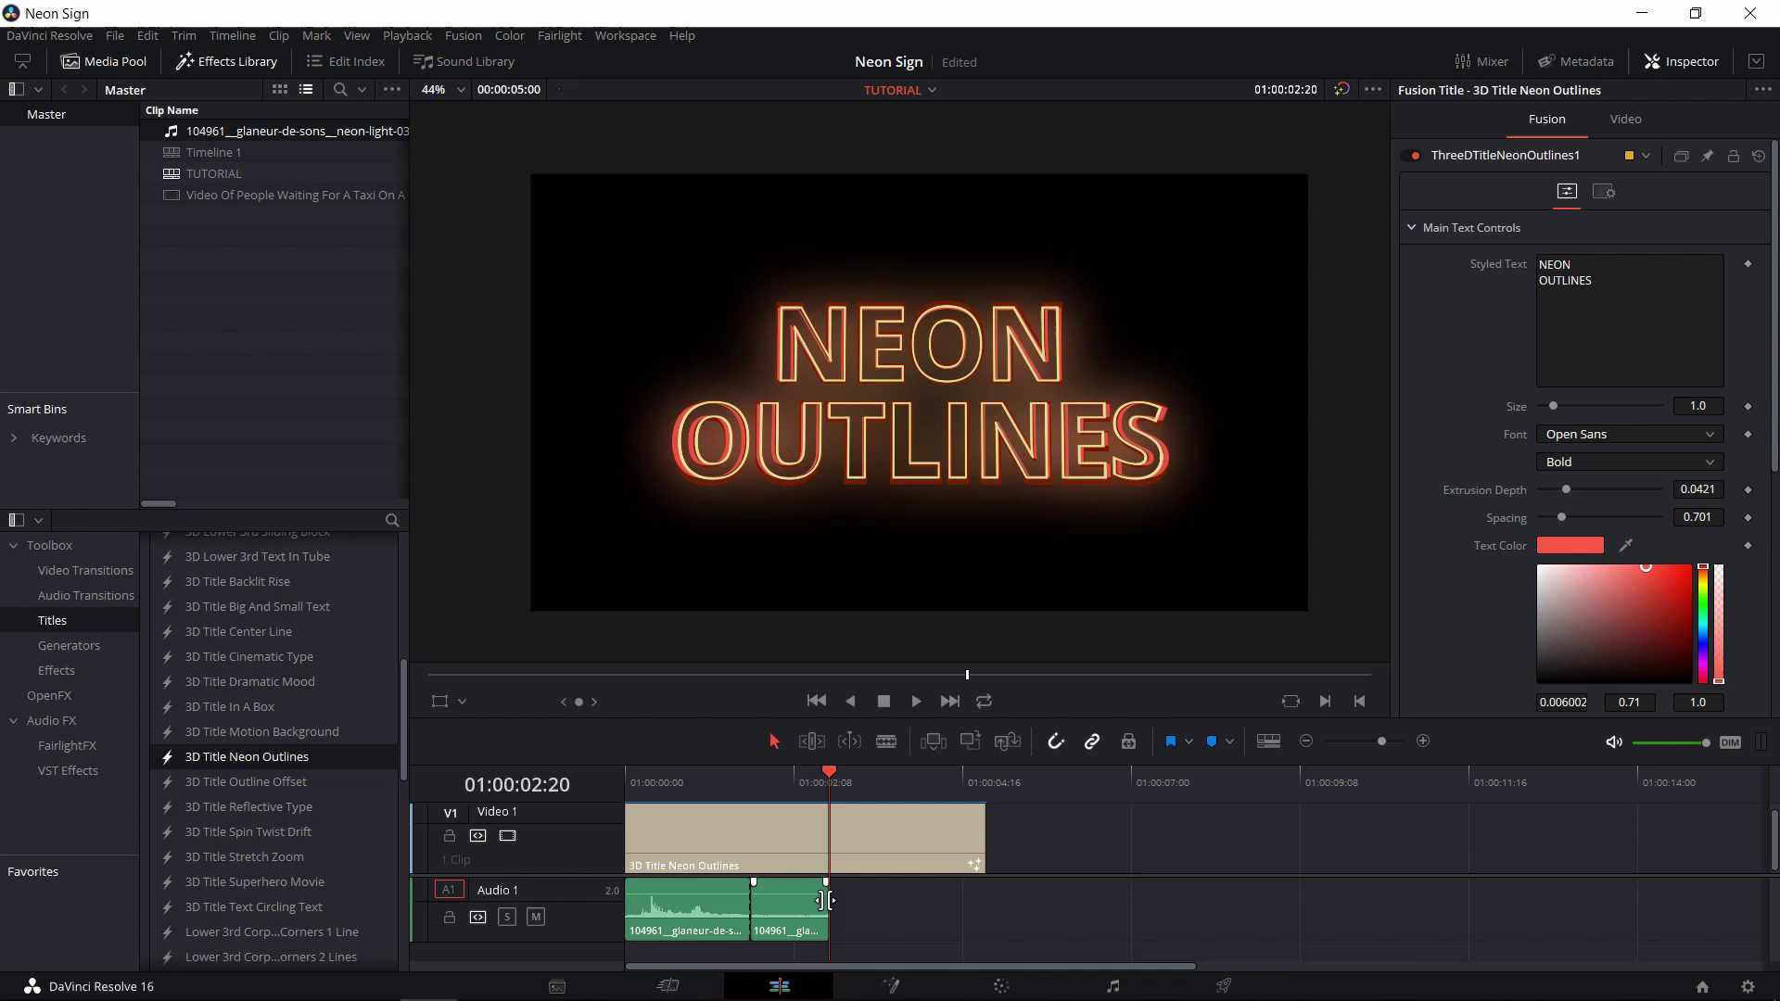
key("ctrl+v")
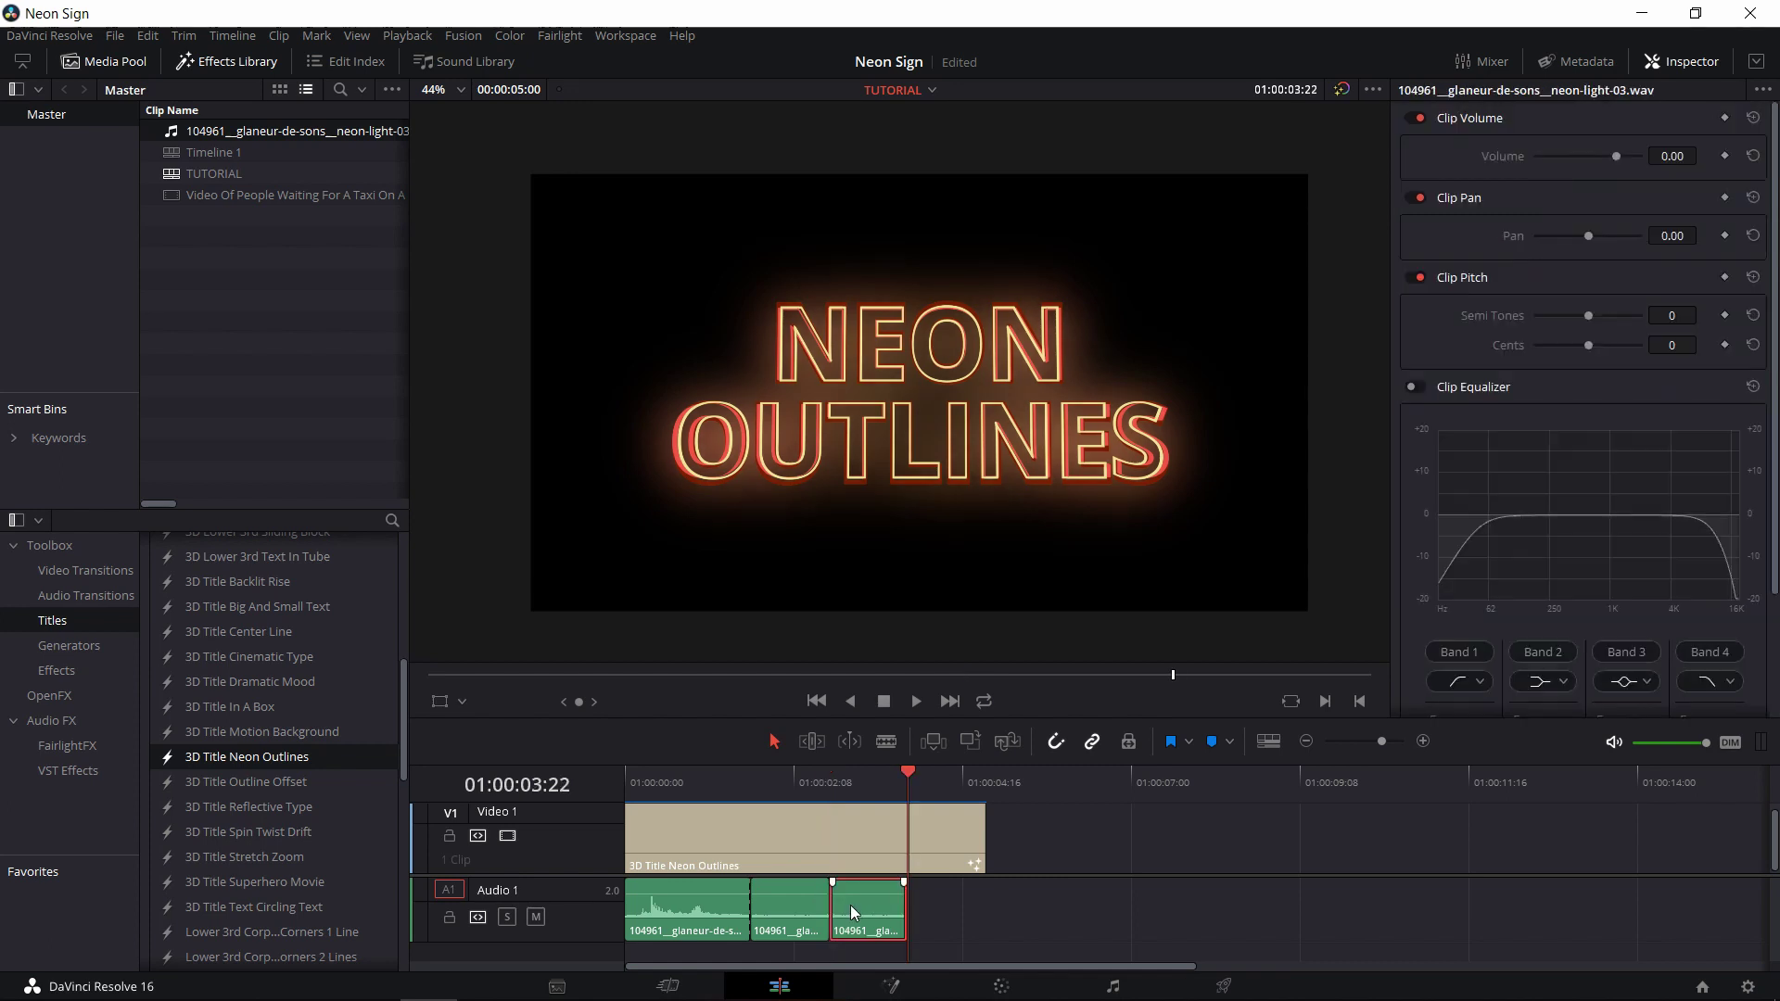
key("ctrl+v")
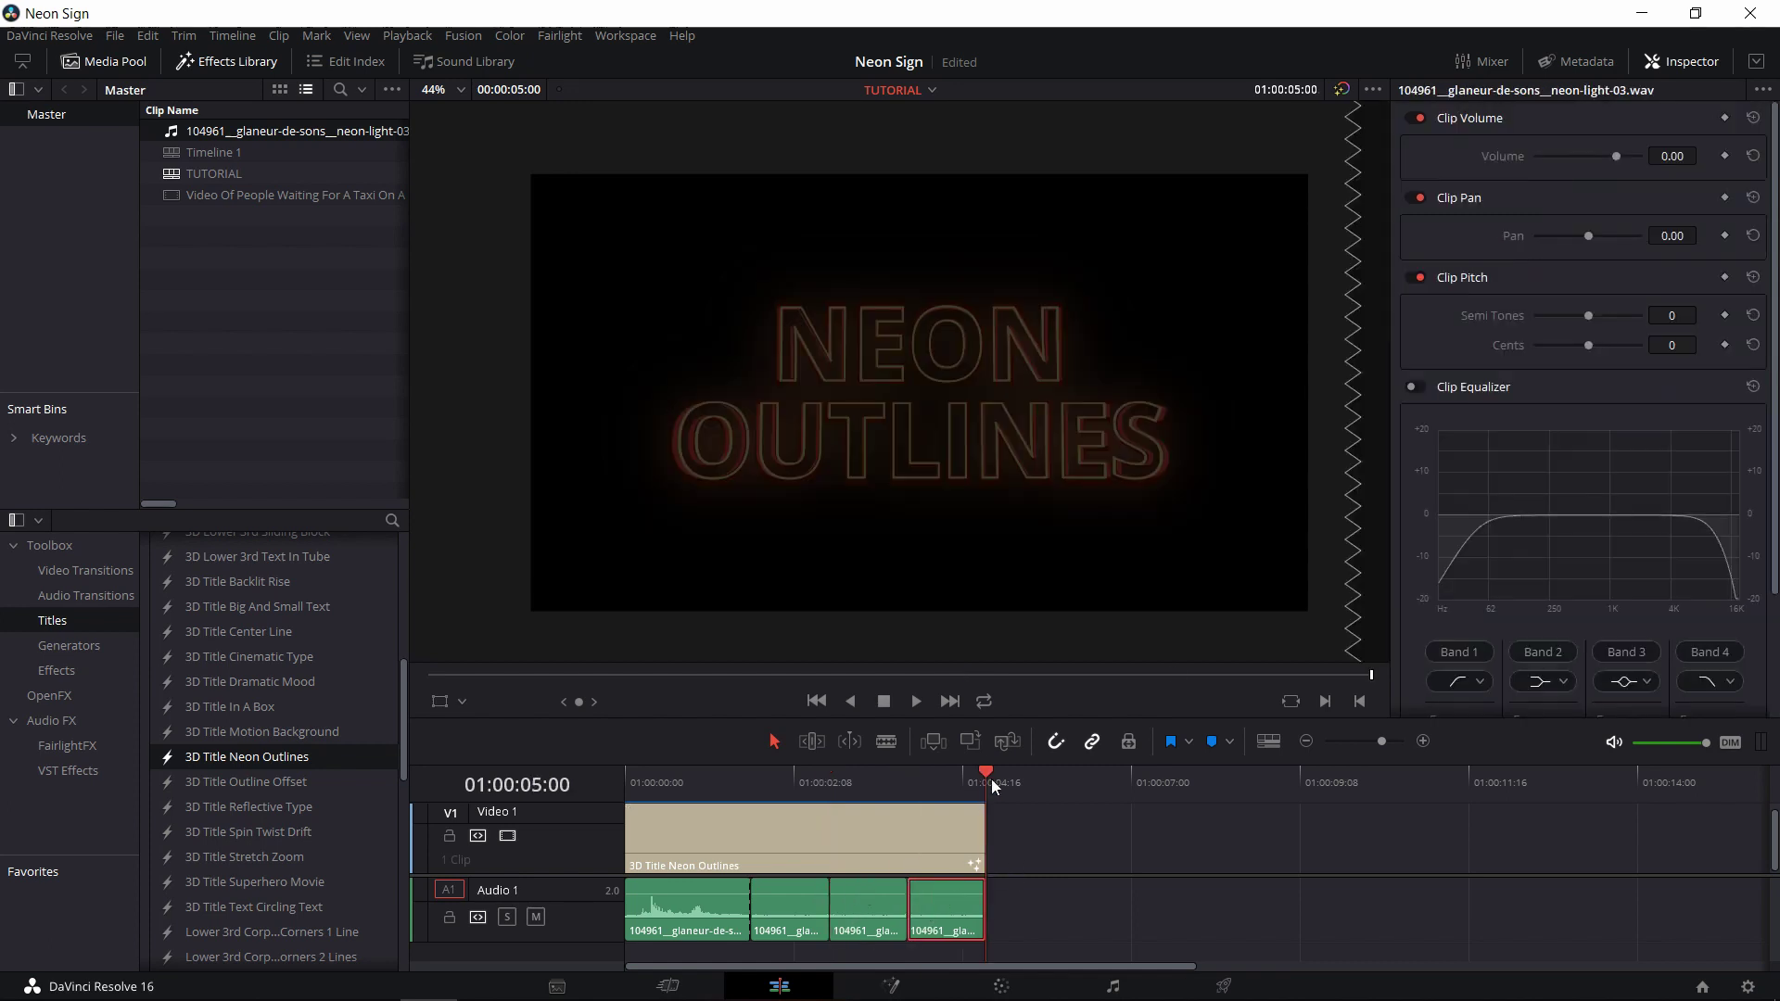
left_click(1033, 797)
key("Home")
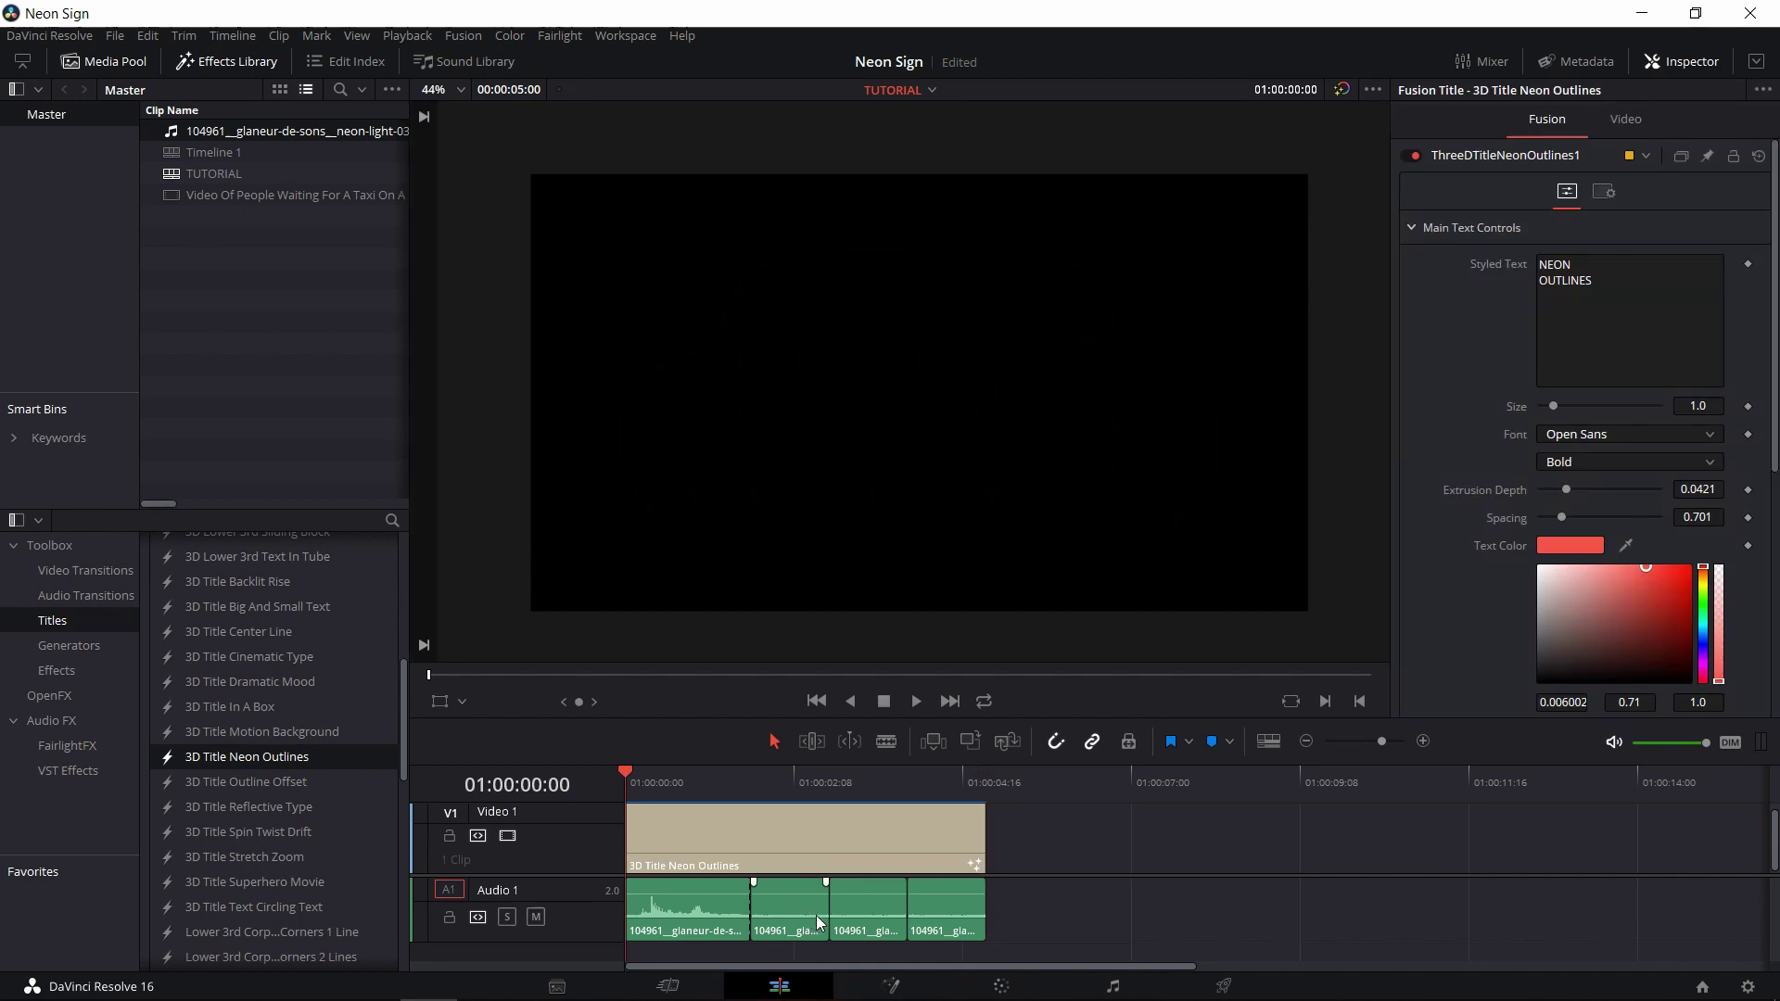
key("space")
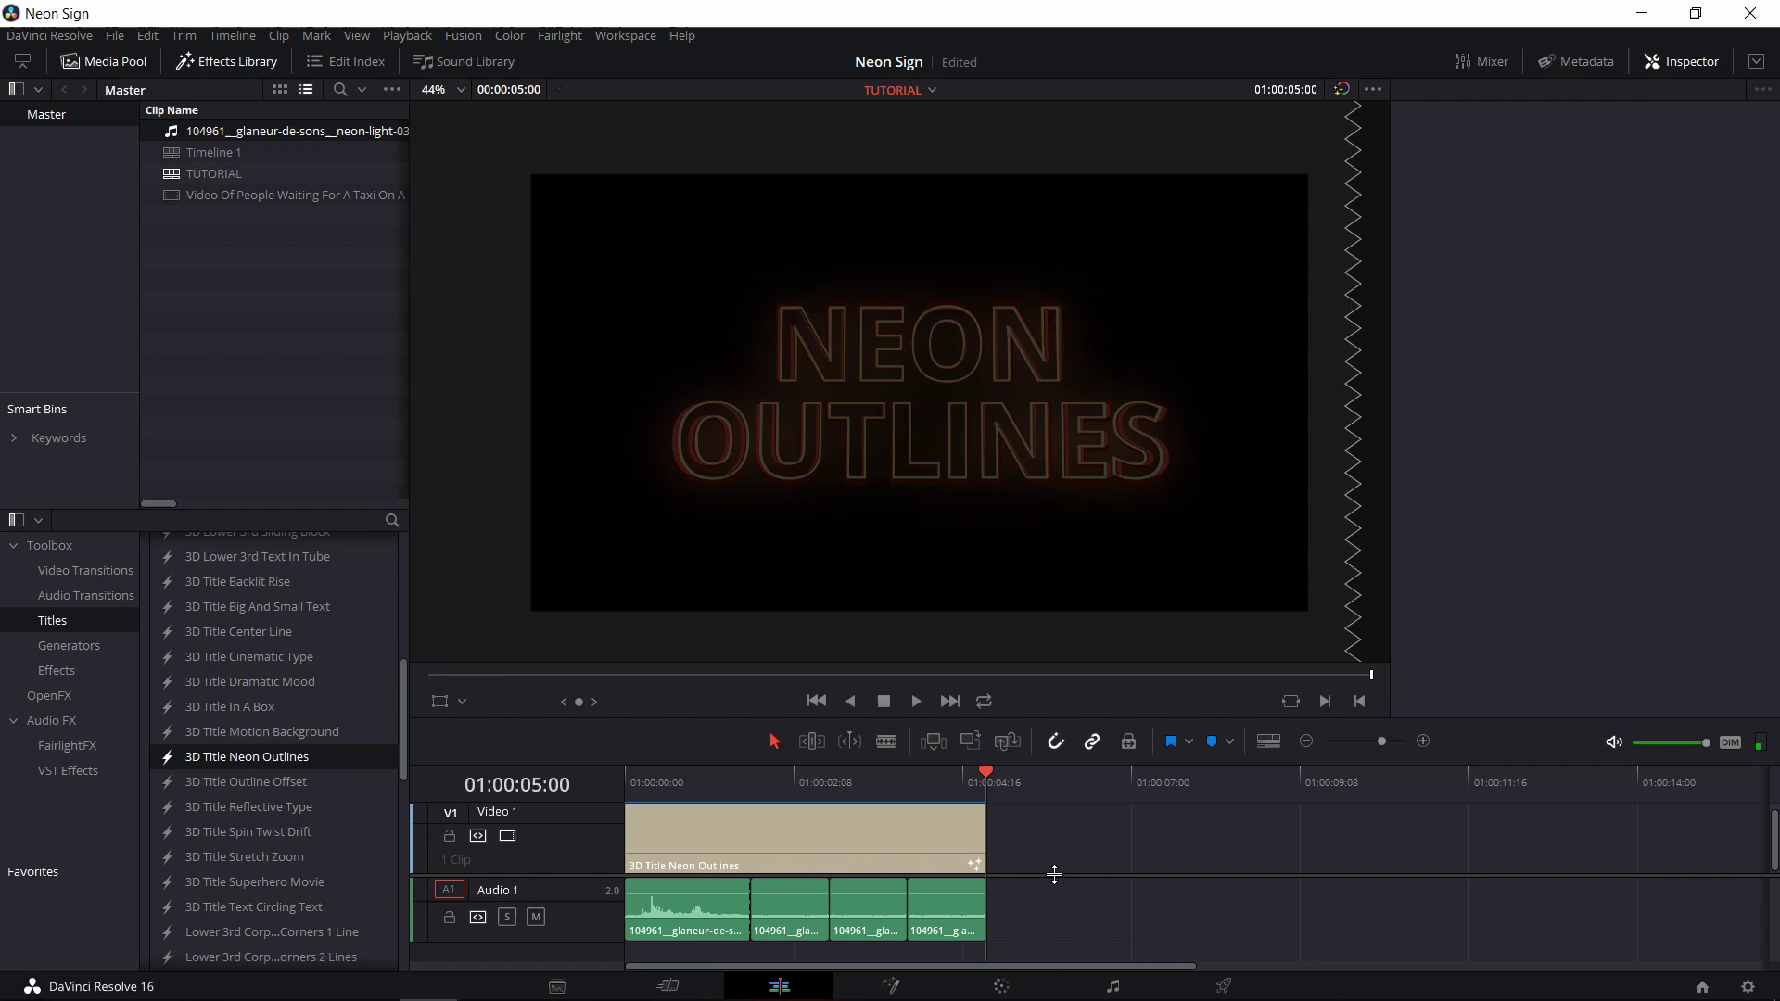
Step: Move the neon title clip from Video 1 up to Video 2
left_click(925, 820)
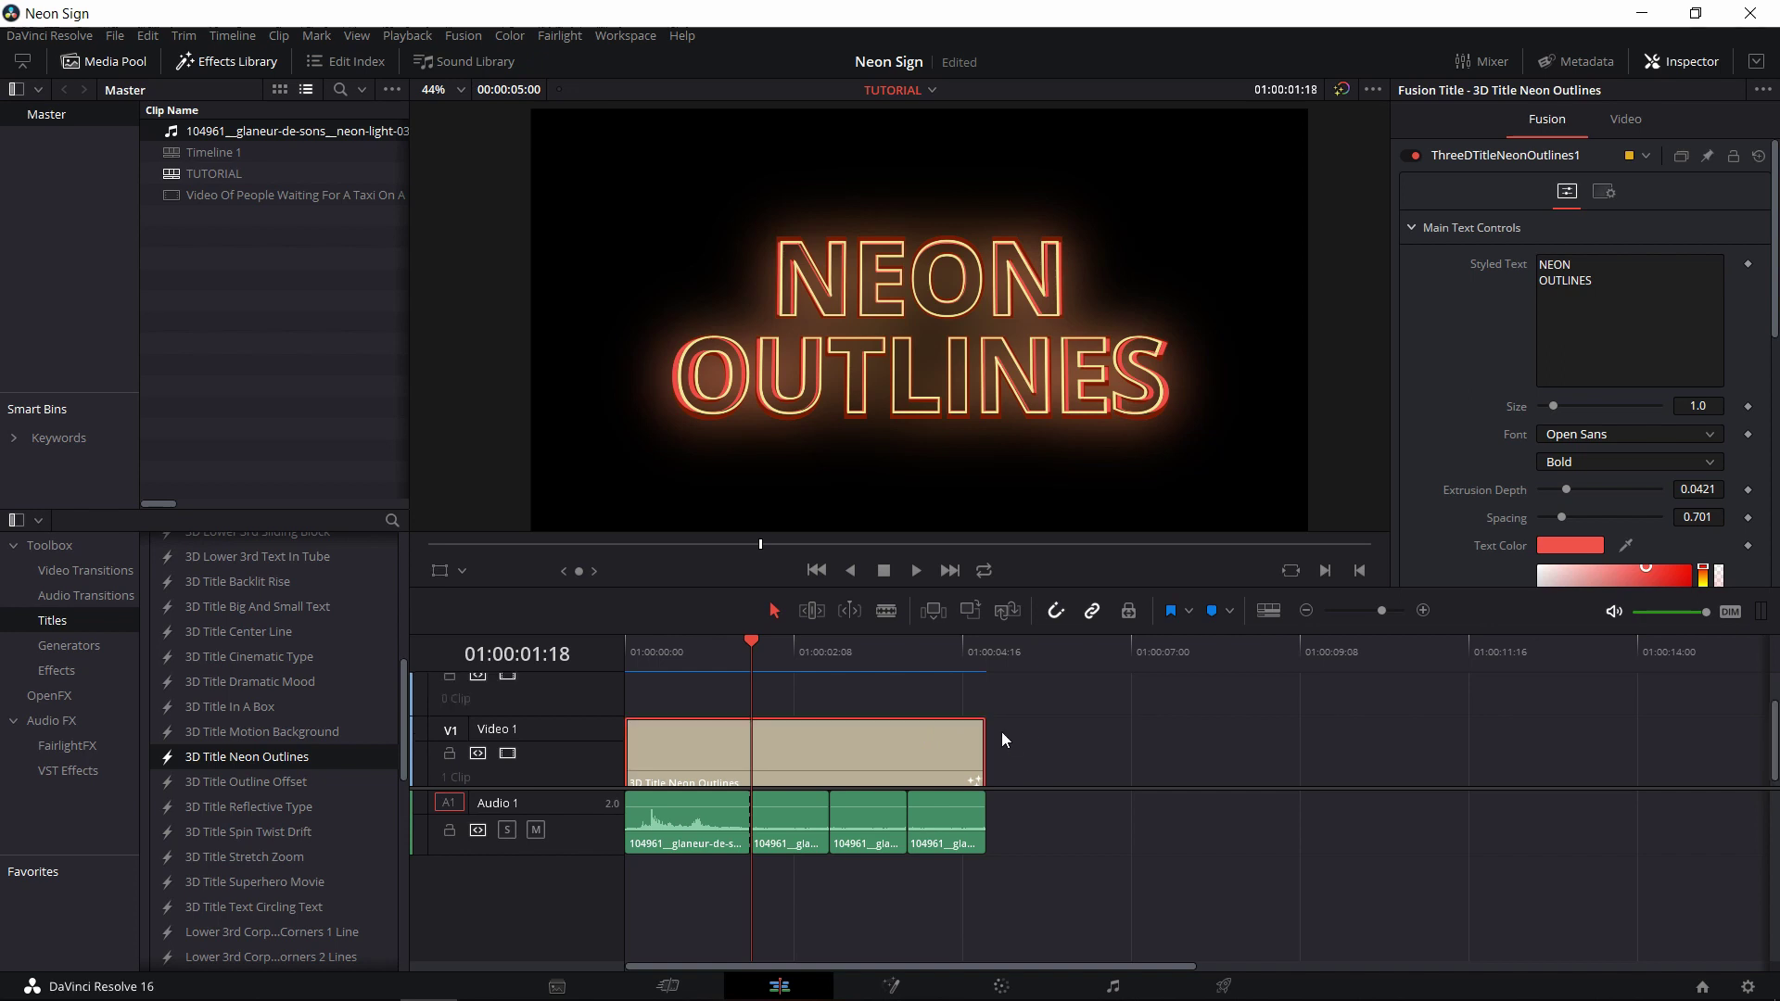
left_click_drag(820, 760, 815, 703)
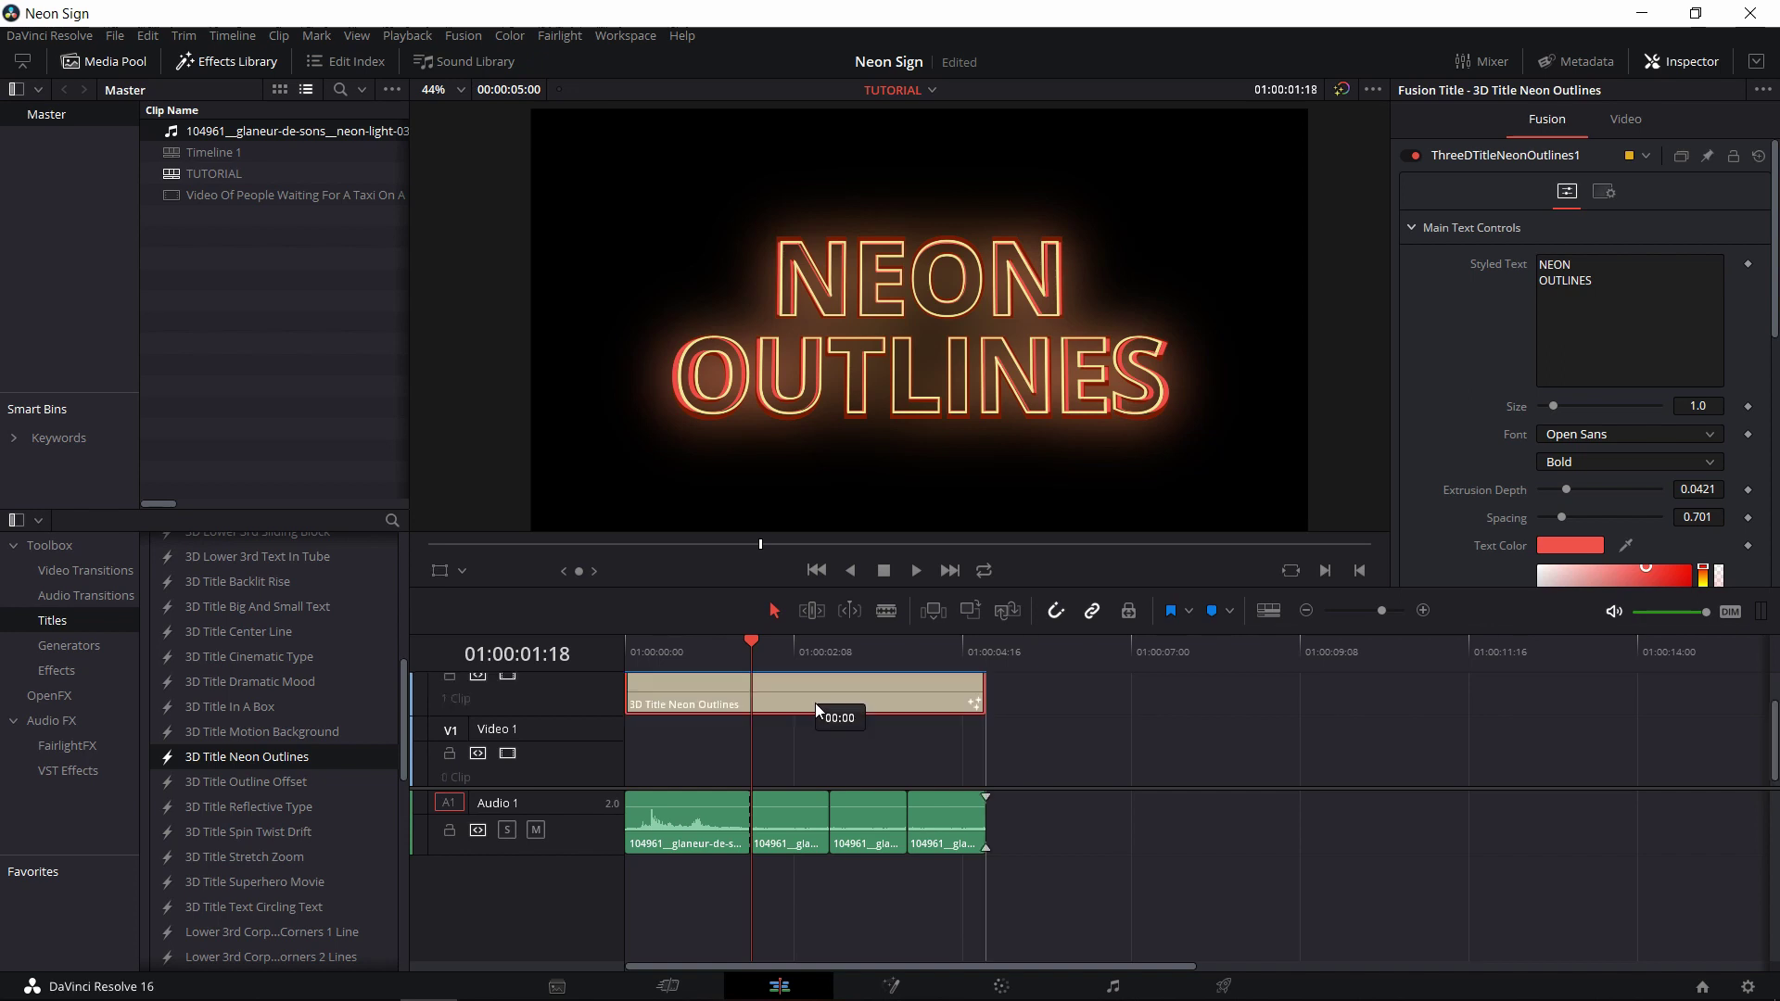
left_click(625, 761)
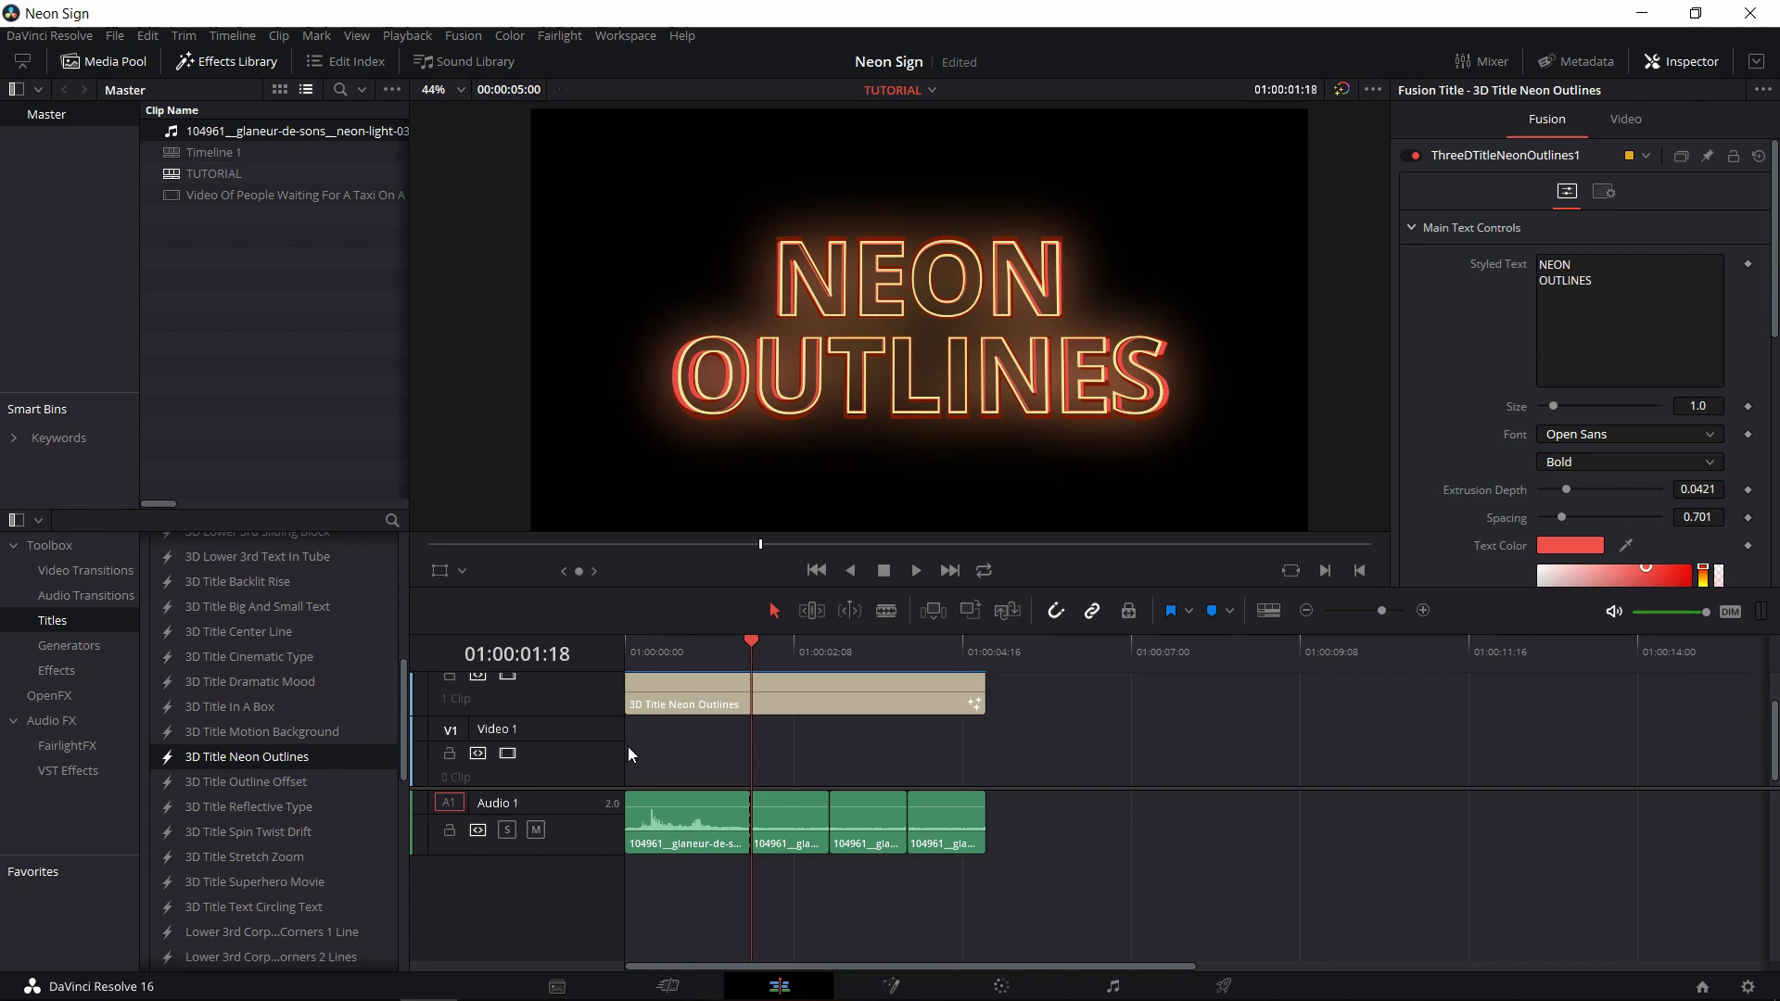
Step: Move the four hum clips down to Audio 2 and drag the rainy-night street video to the timeline
left_click(687, 820)
left_click_drag(698, 820, 698, 879)
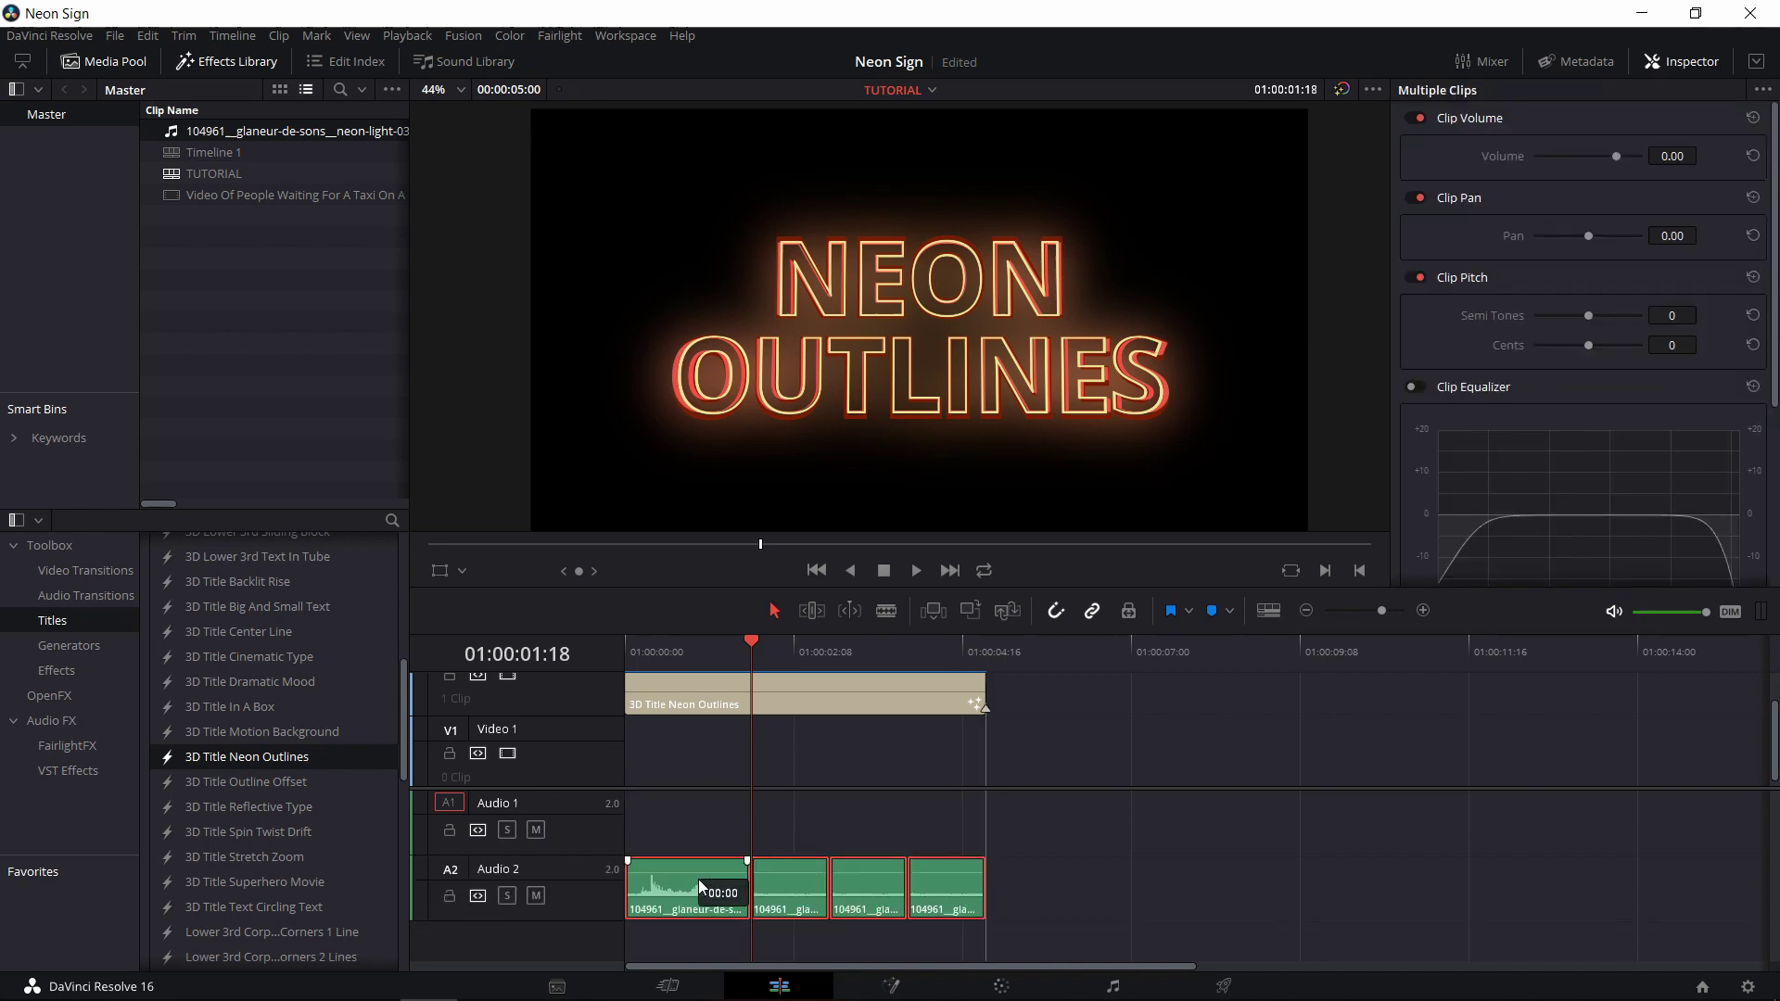
left_click(708, 823)
left_click(641, 752)
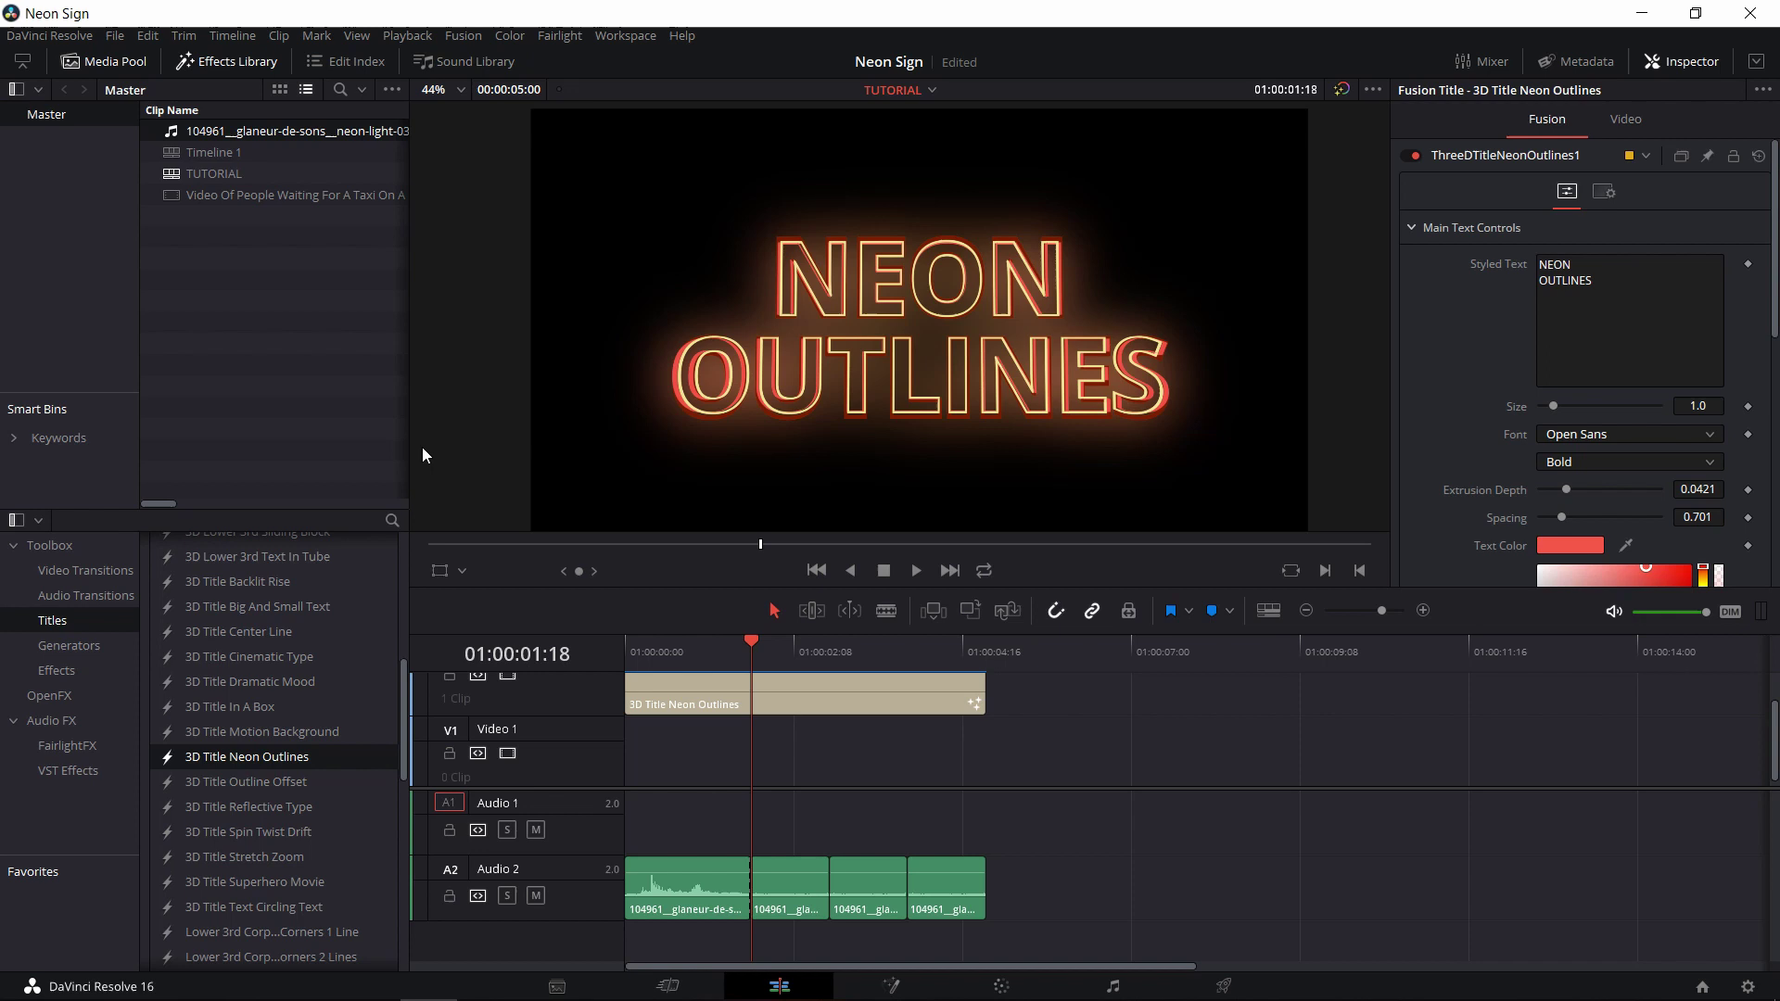
left_click_drag(192, 192, 628, 776)
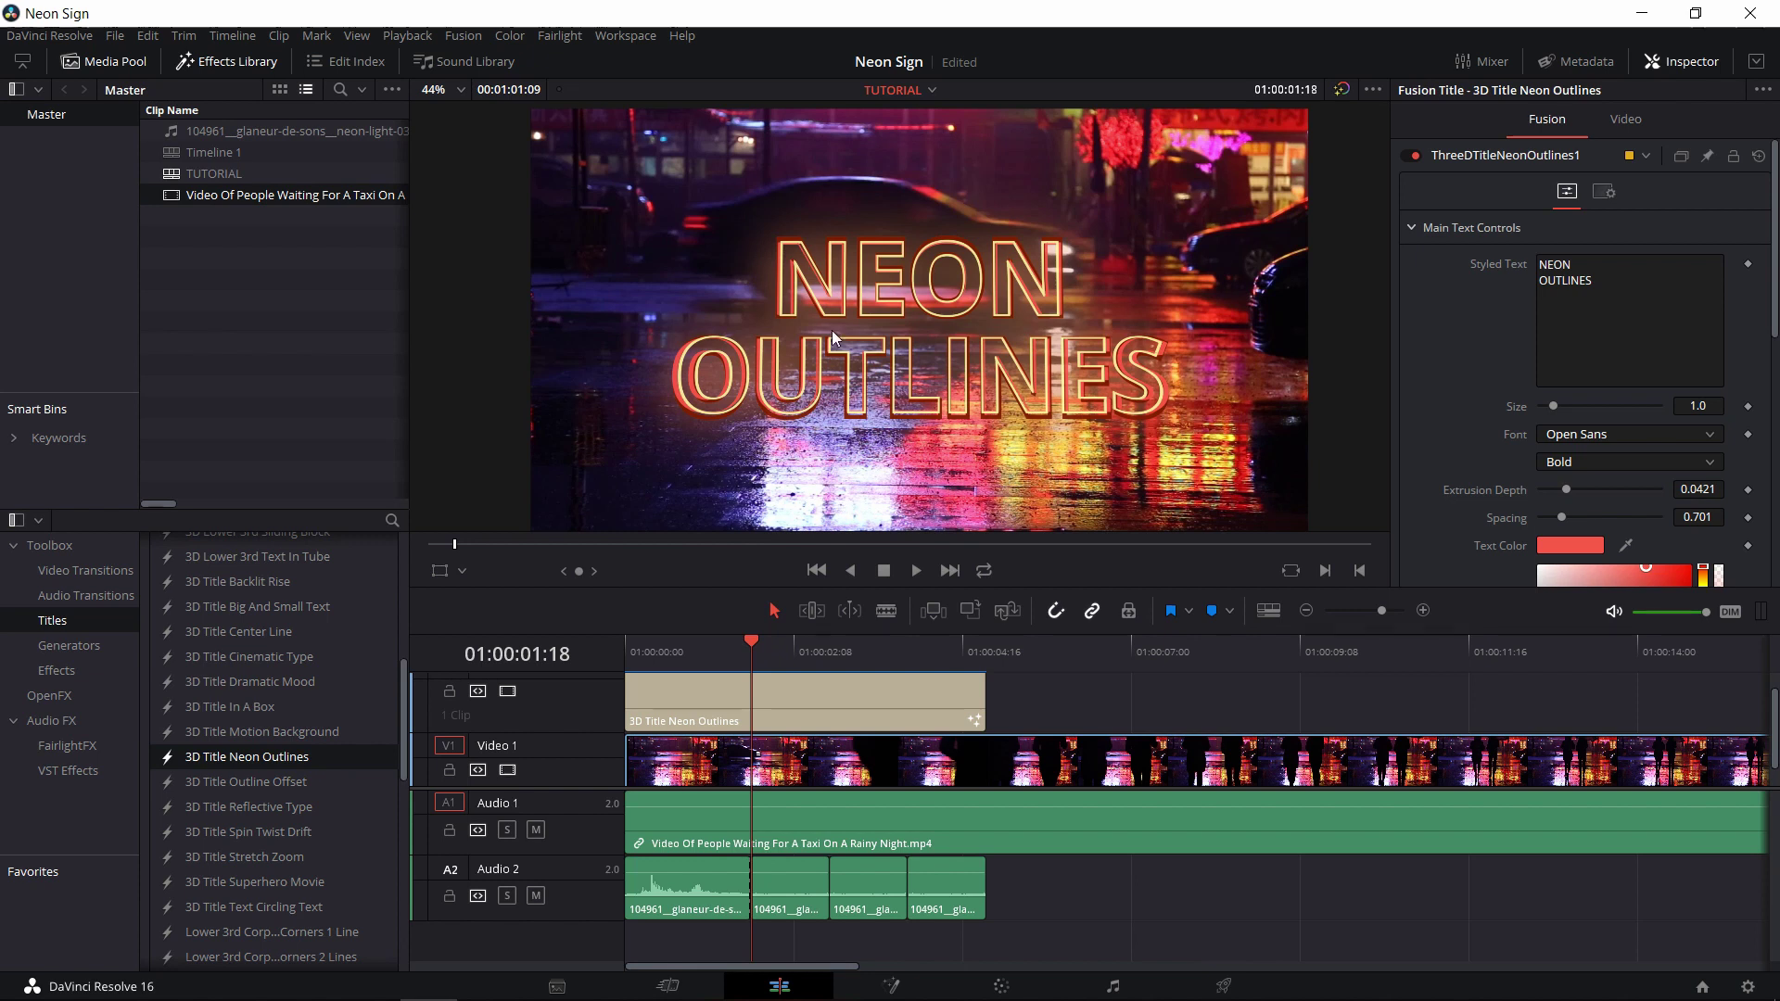
Step: Scroll to check the rainy-night taxi video sits on V1/A1 beneath the neon title
scroll(926, 313, "down", 2)
scroll(956, 352, "up", 1)
scroll(927, 371, "down", 2)
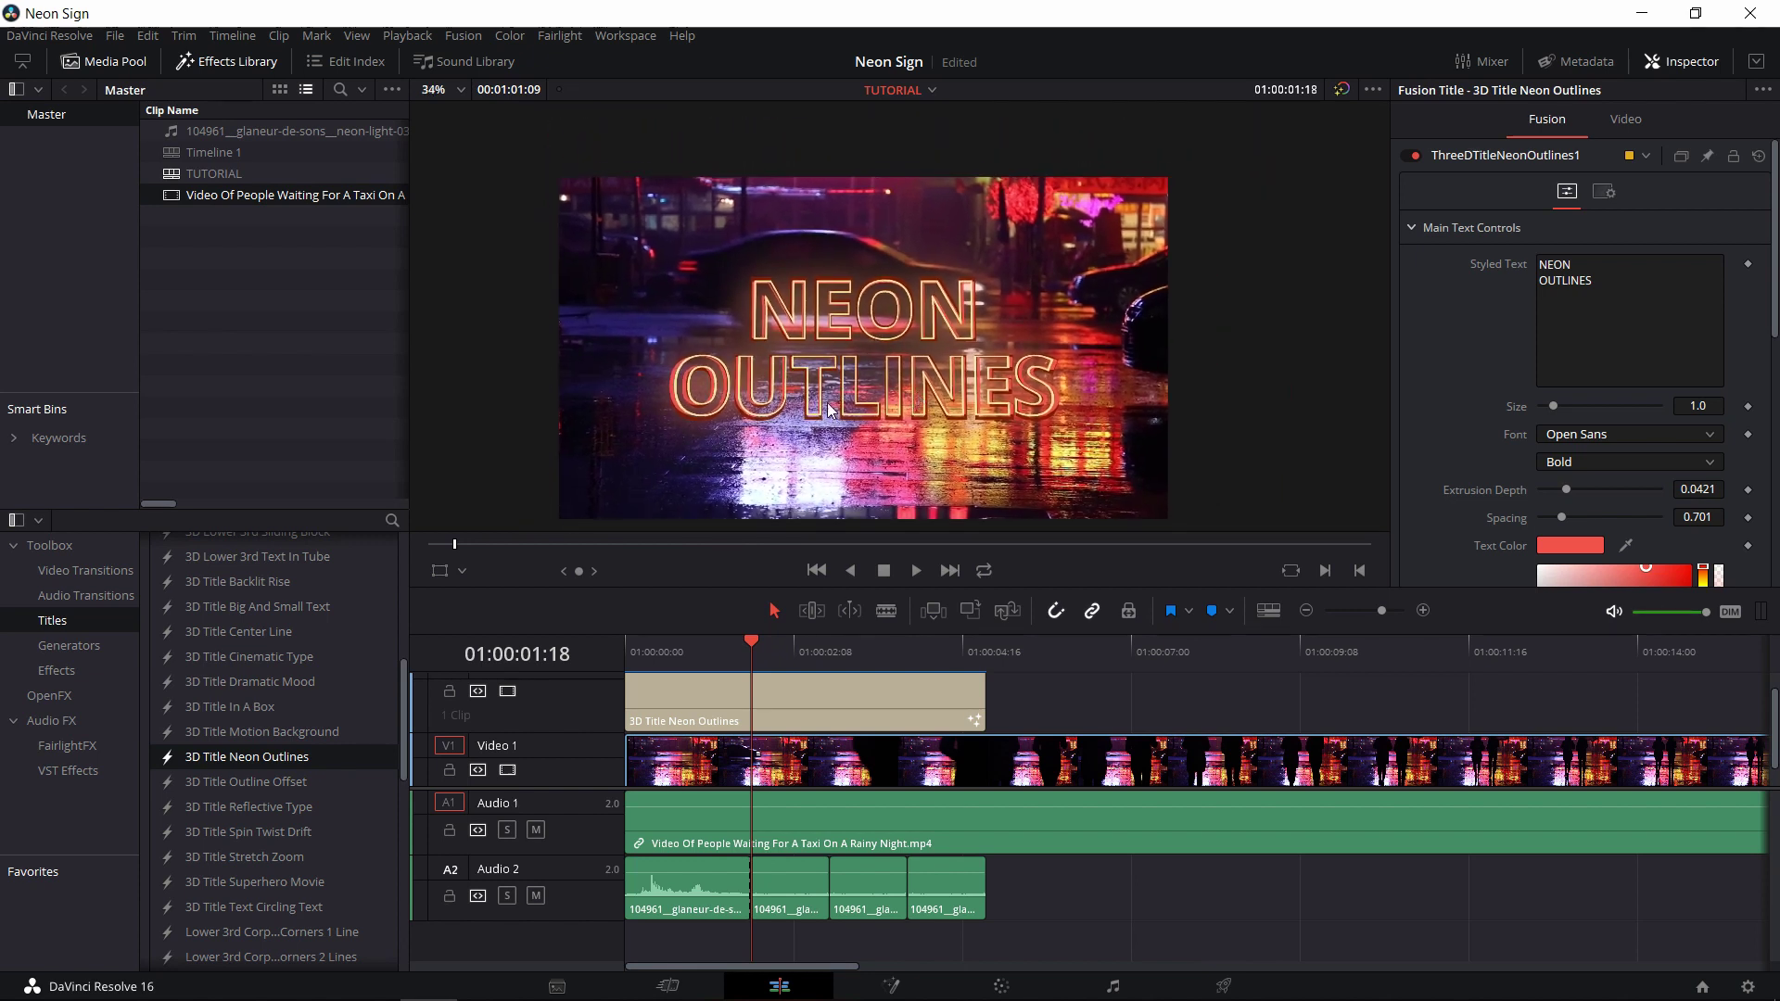
scroll(921, 374, "up", 1)
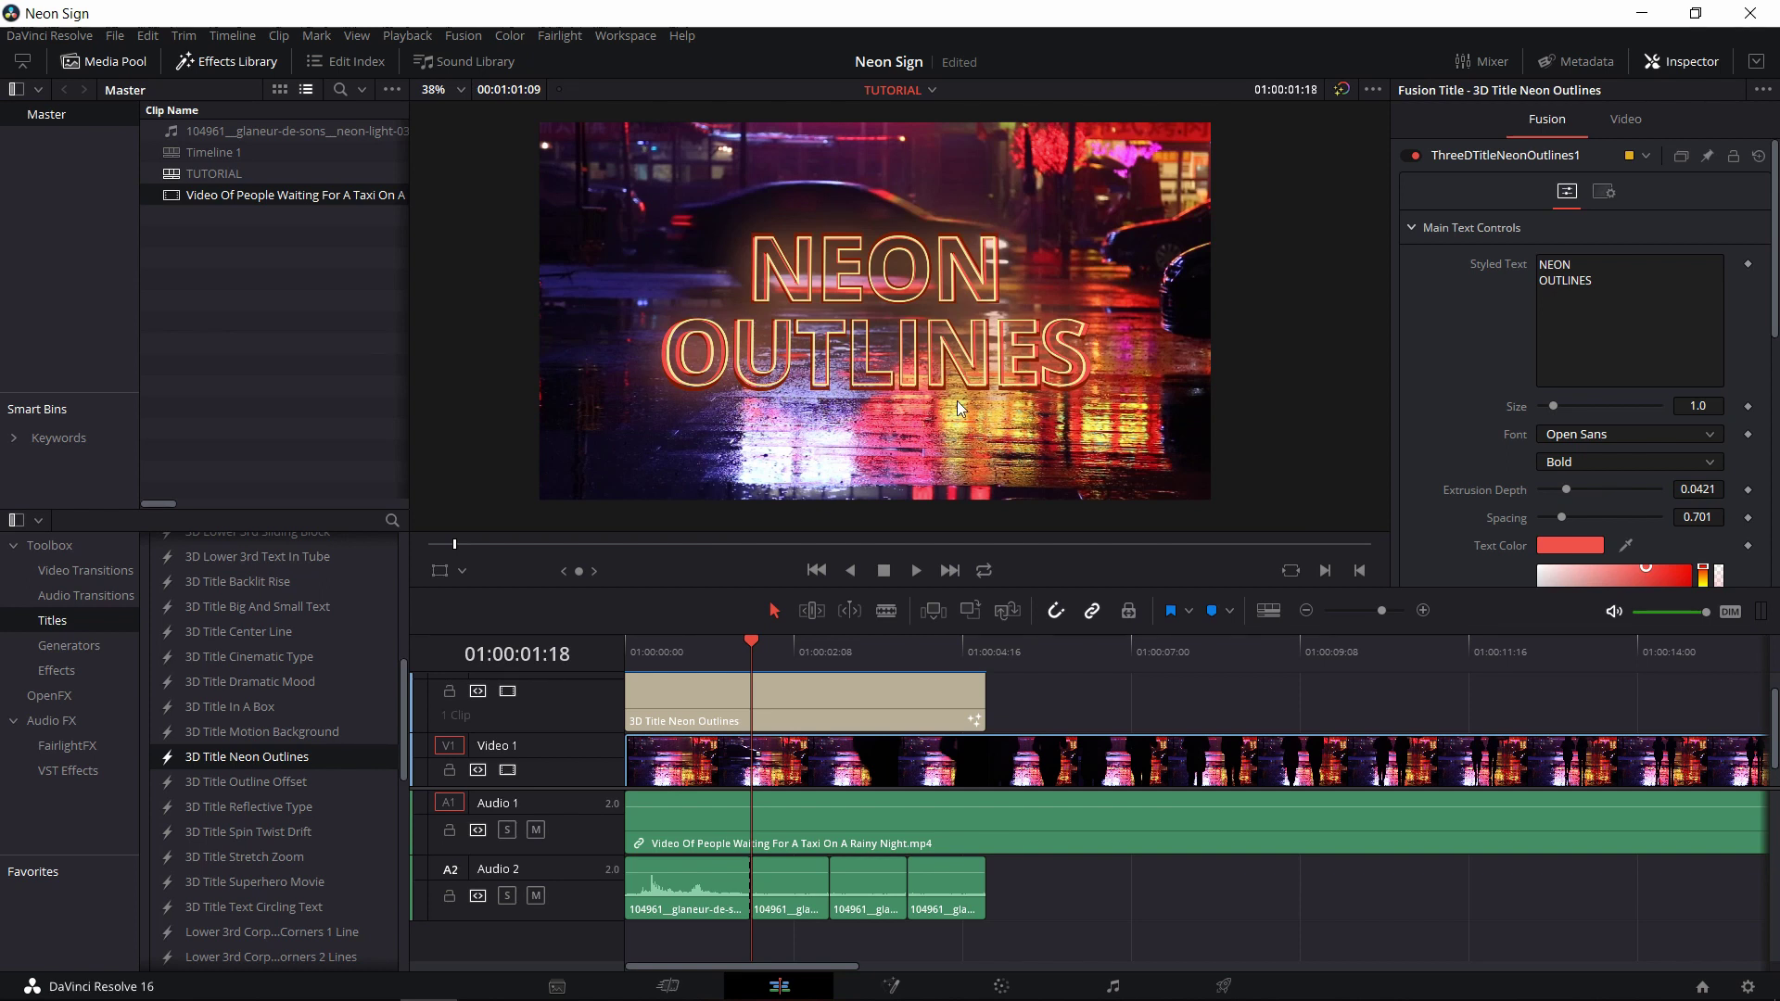
Step: Lower the V1 rainy-night street clip's Composite opacity to about 50 in the Inspector
left_click(771, 800)
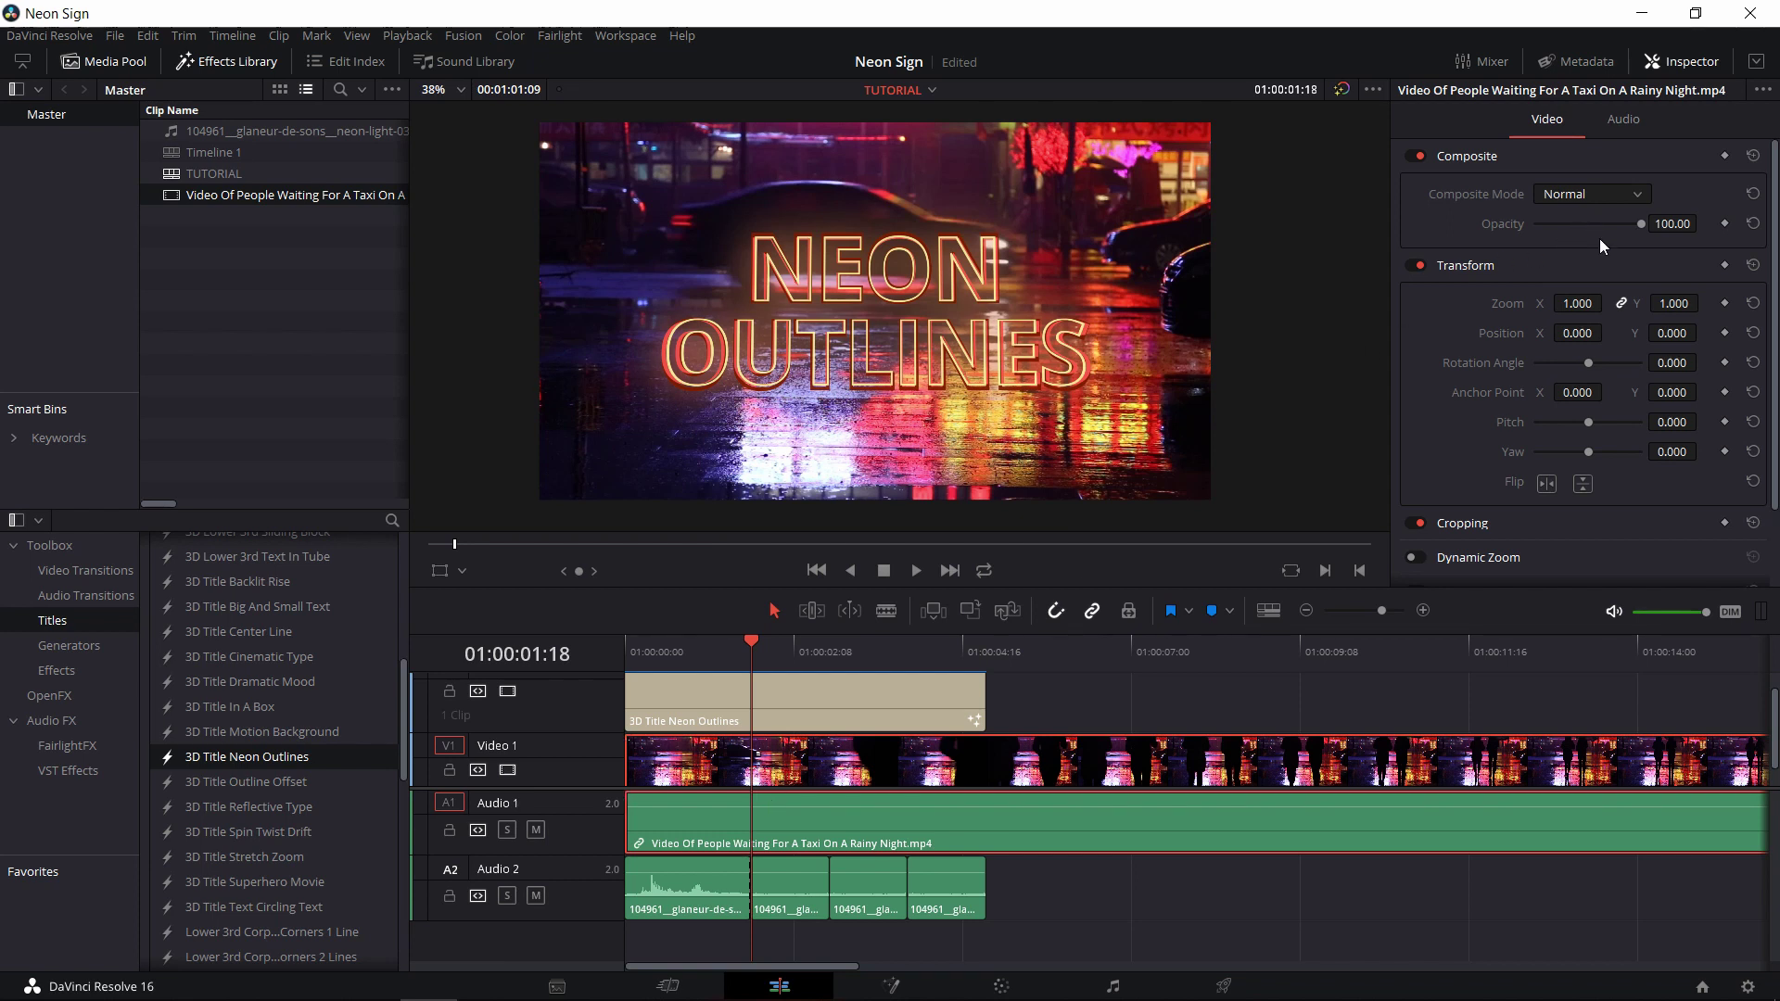
left_click_drag(1639, 224, 1589, 233)
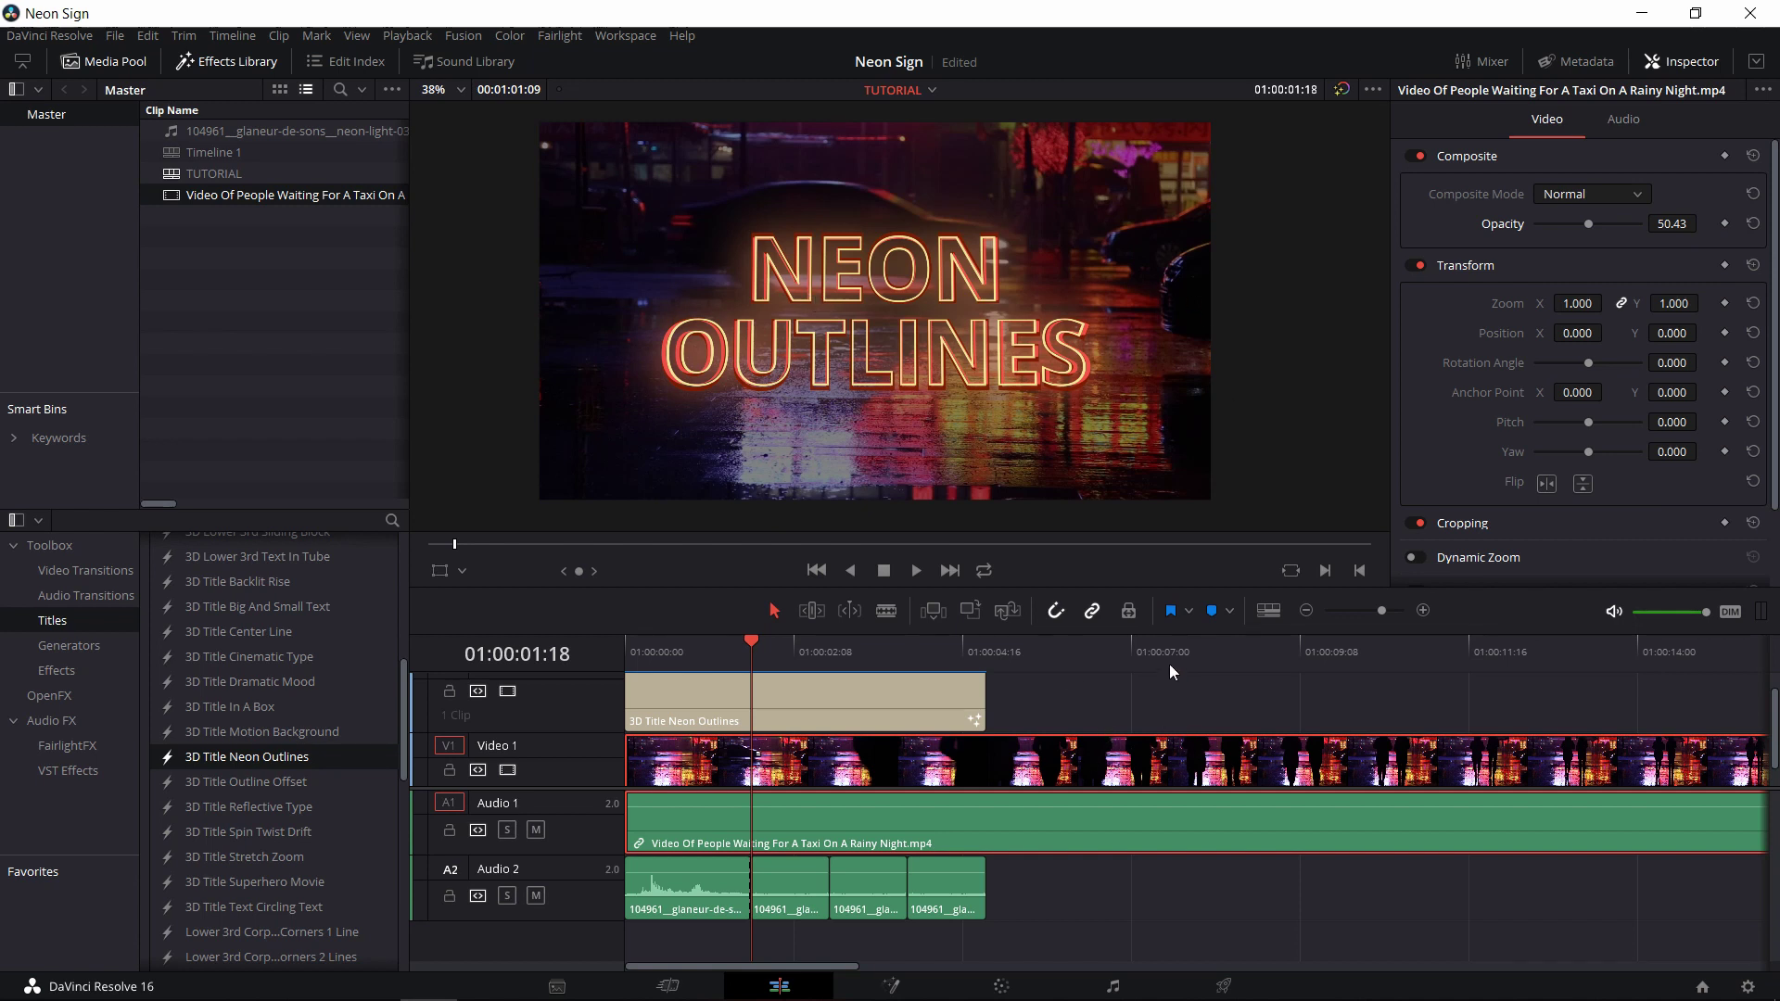
left_click(1069, 708)
Step: From the timeline start, drag the V1 street clip's fade-in handle to add a fade from black
left_click(786, 648)
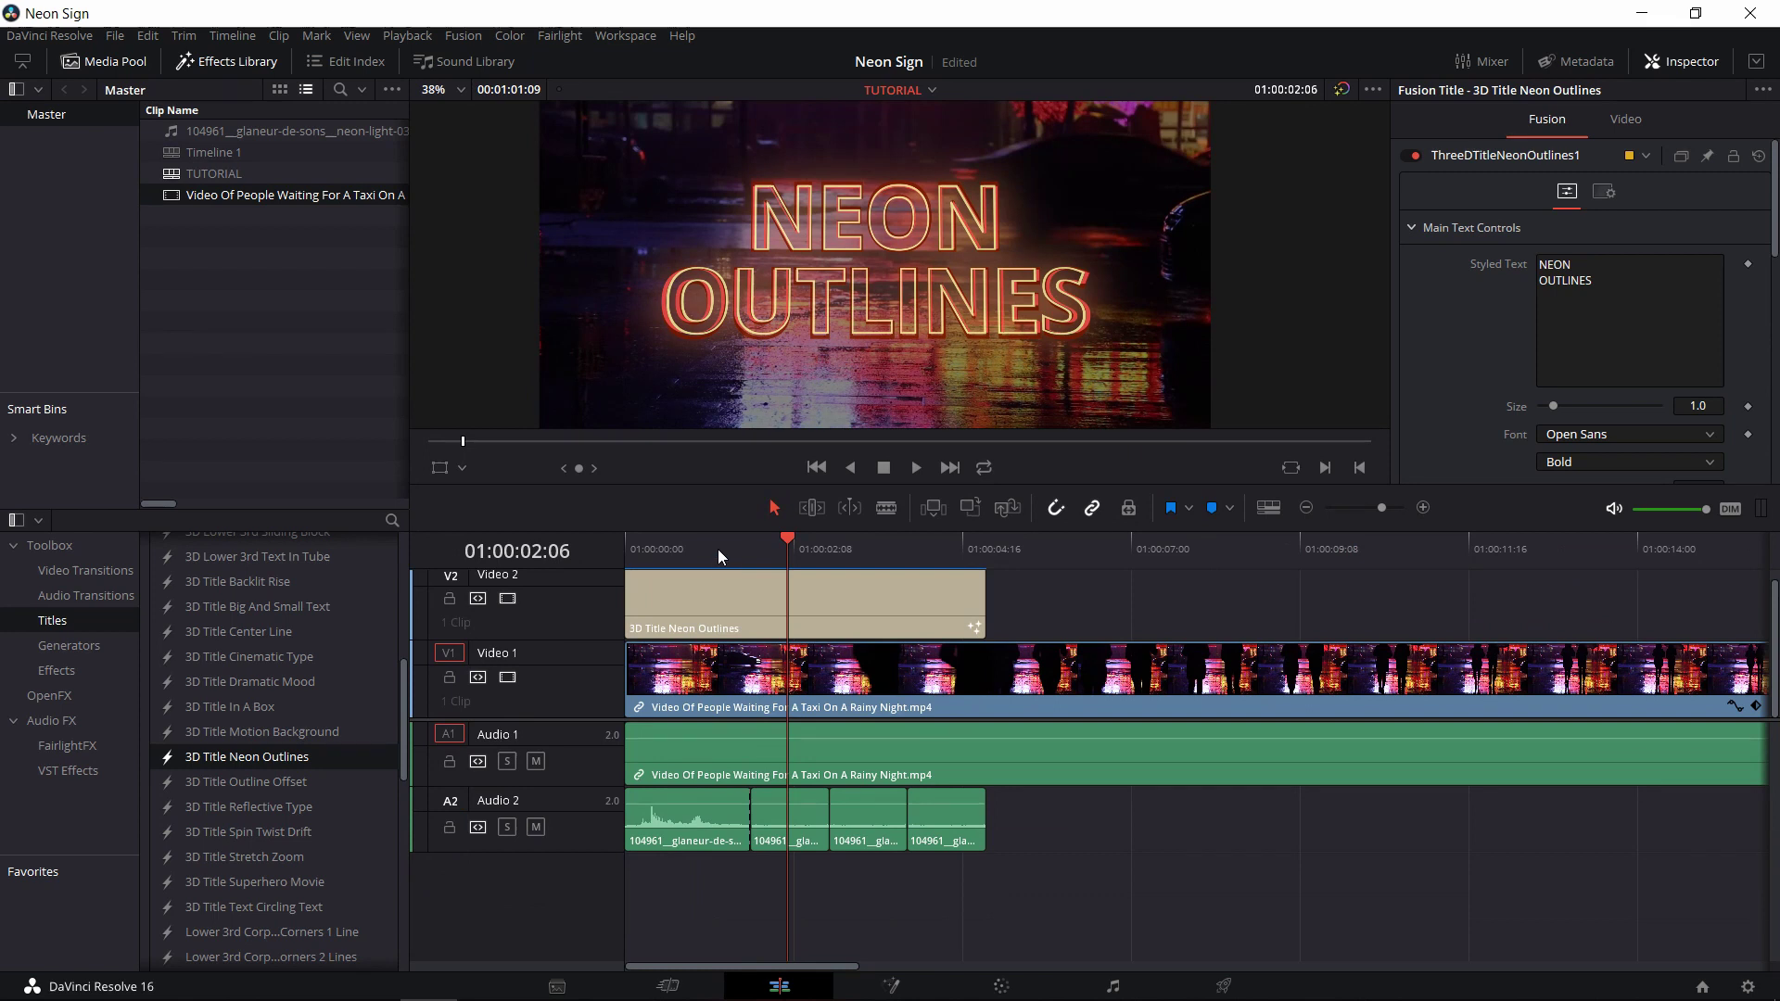
left_click_drag(717, 549, 610, 549)
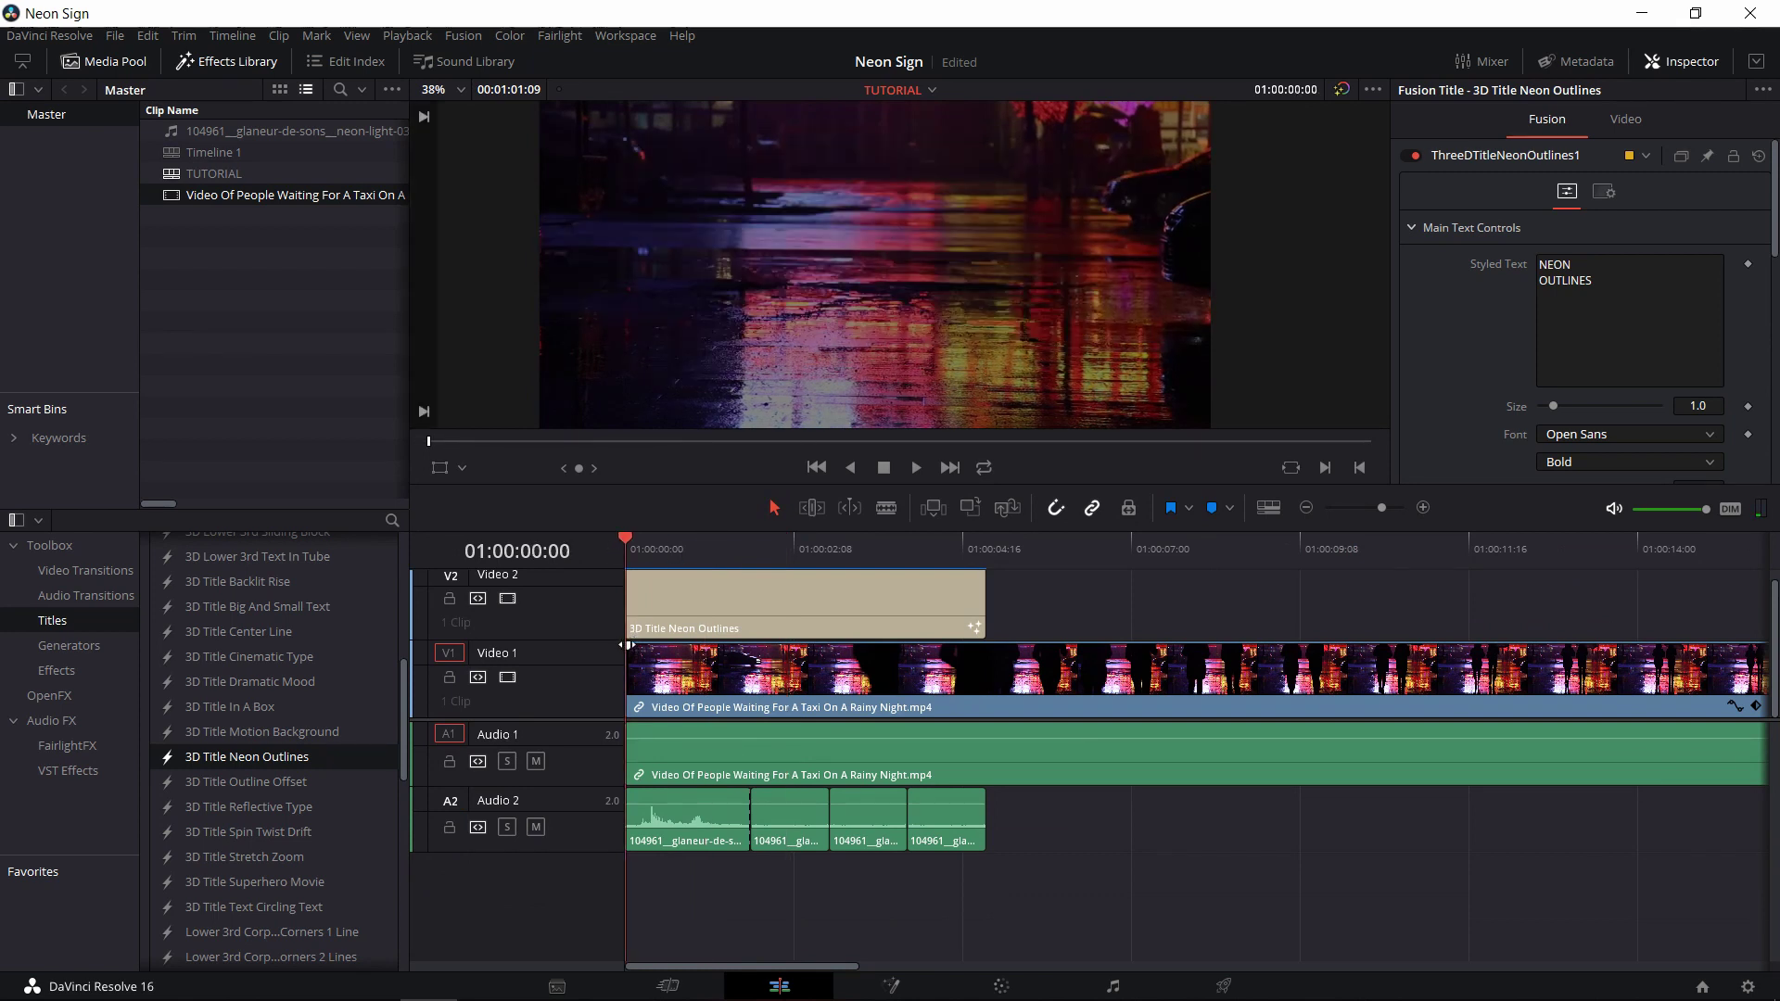
left_click_drag(626, 644, 656, 644)
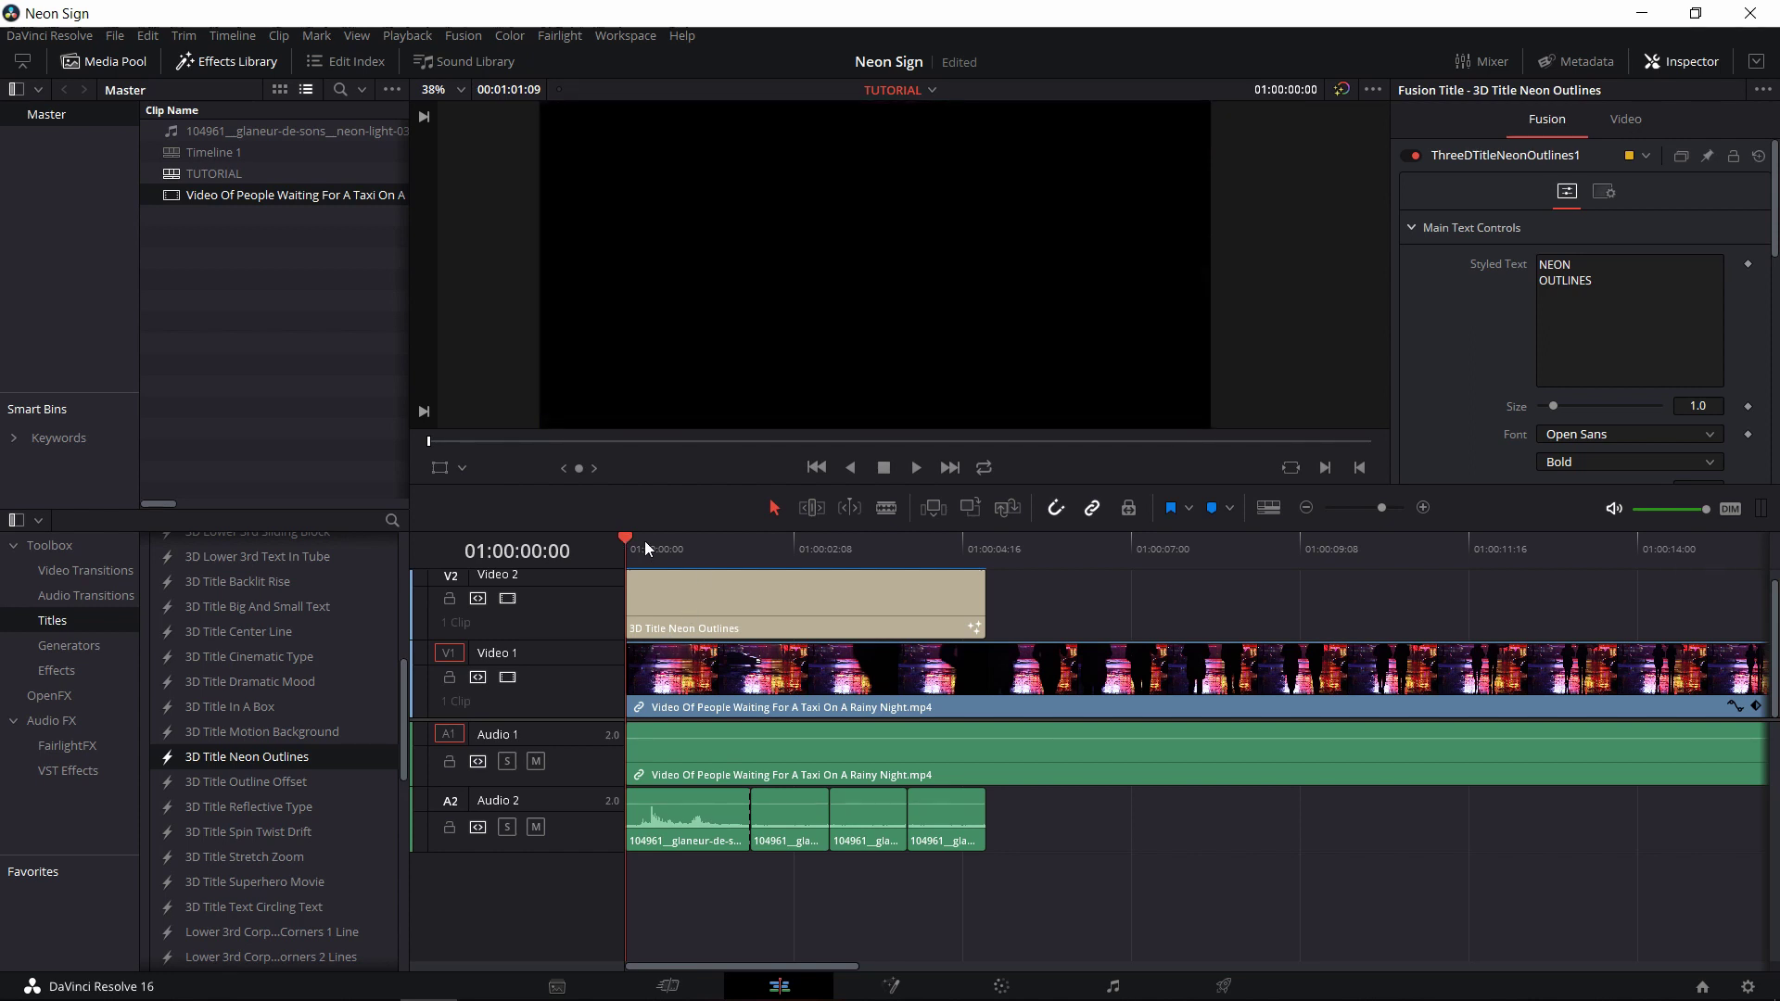
scroll(1129, 594, "up", 1)
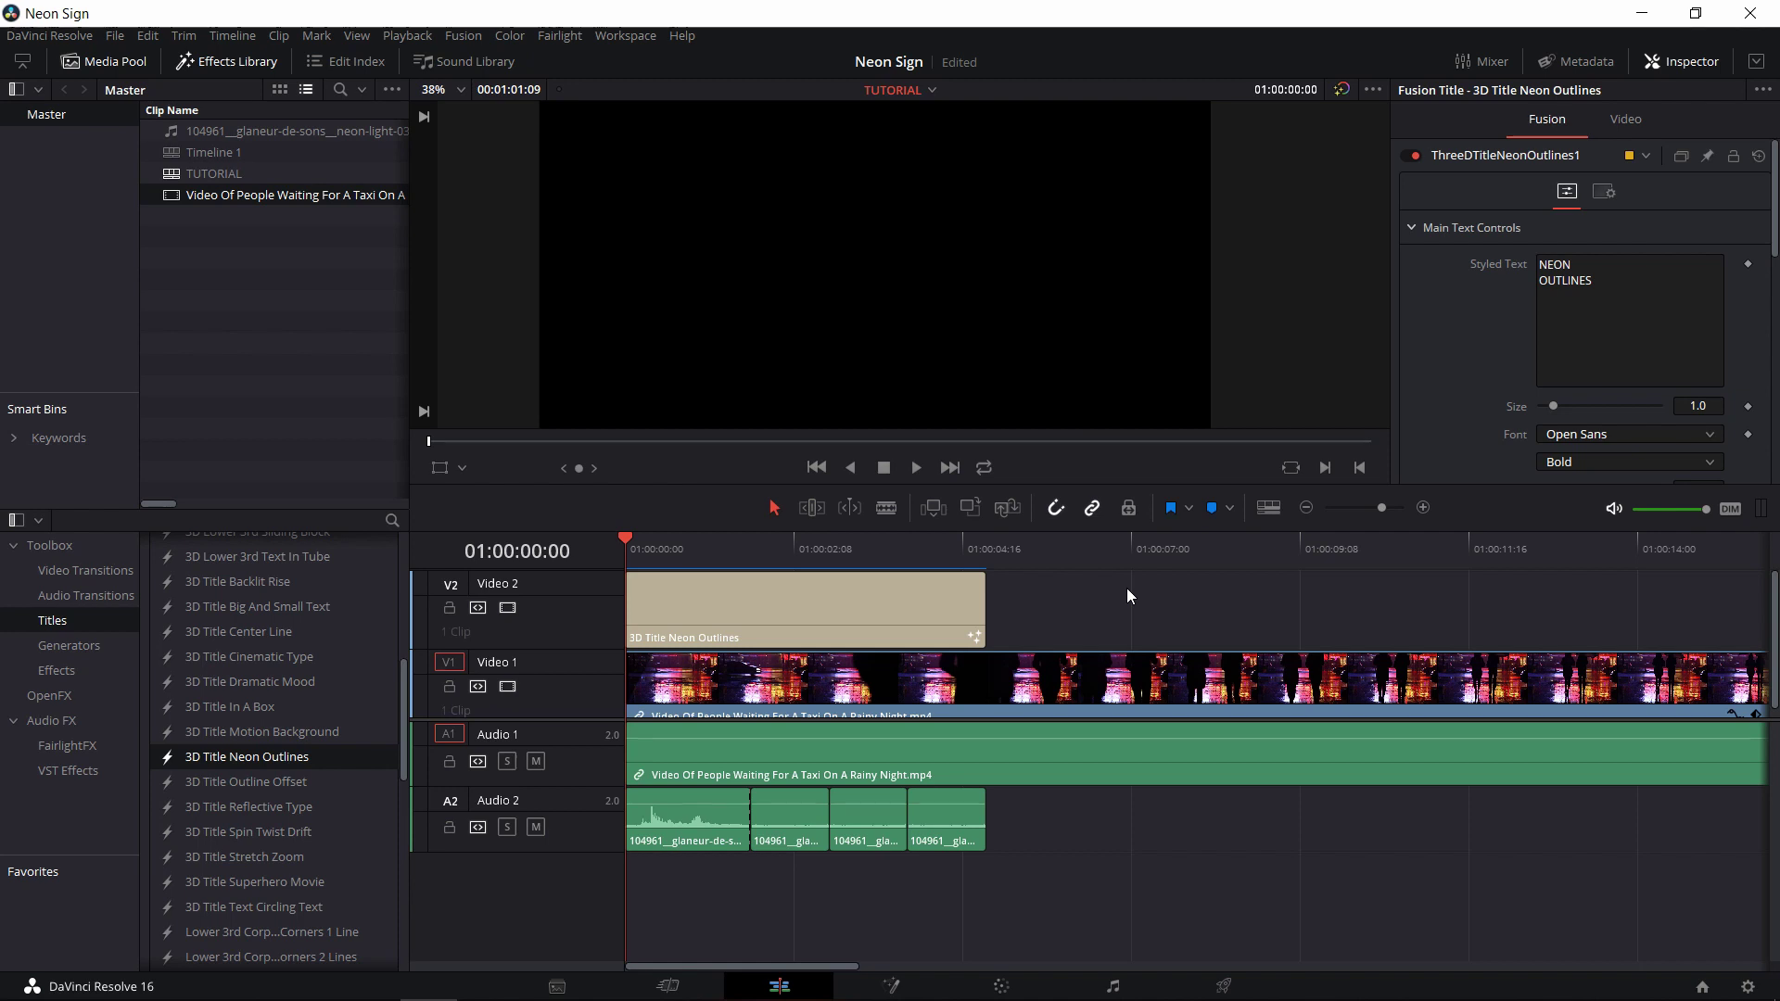
left_click(636, 660)
left_click_drag(636, 660, 625, 656)
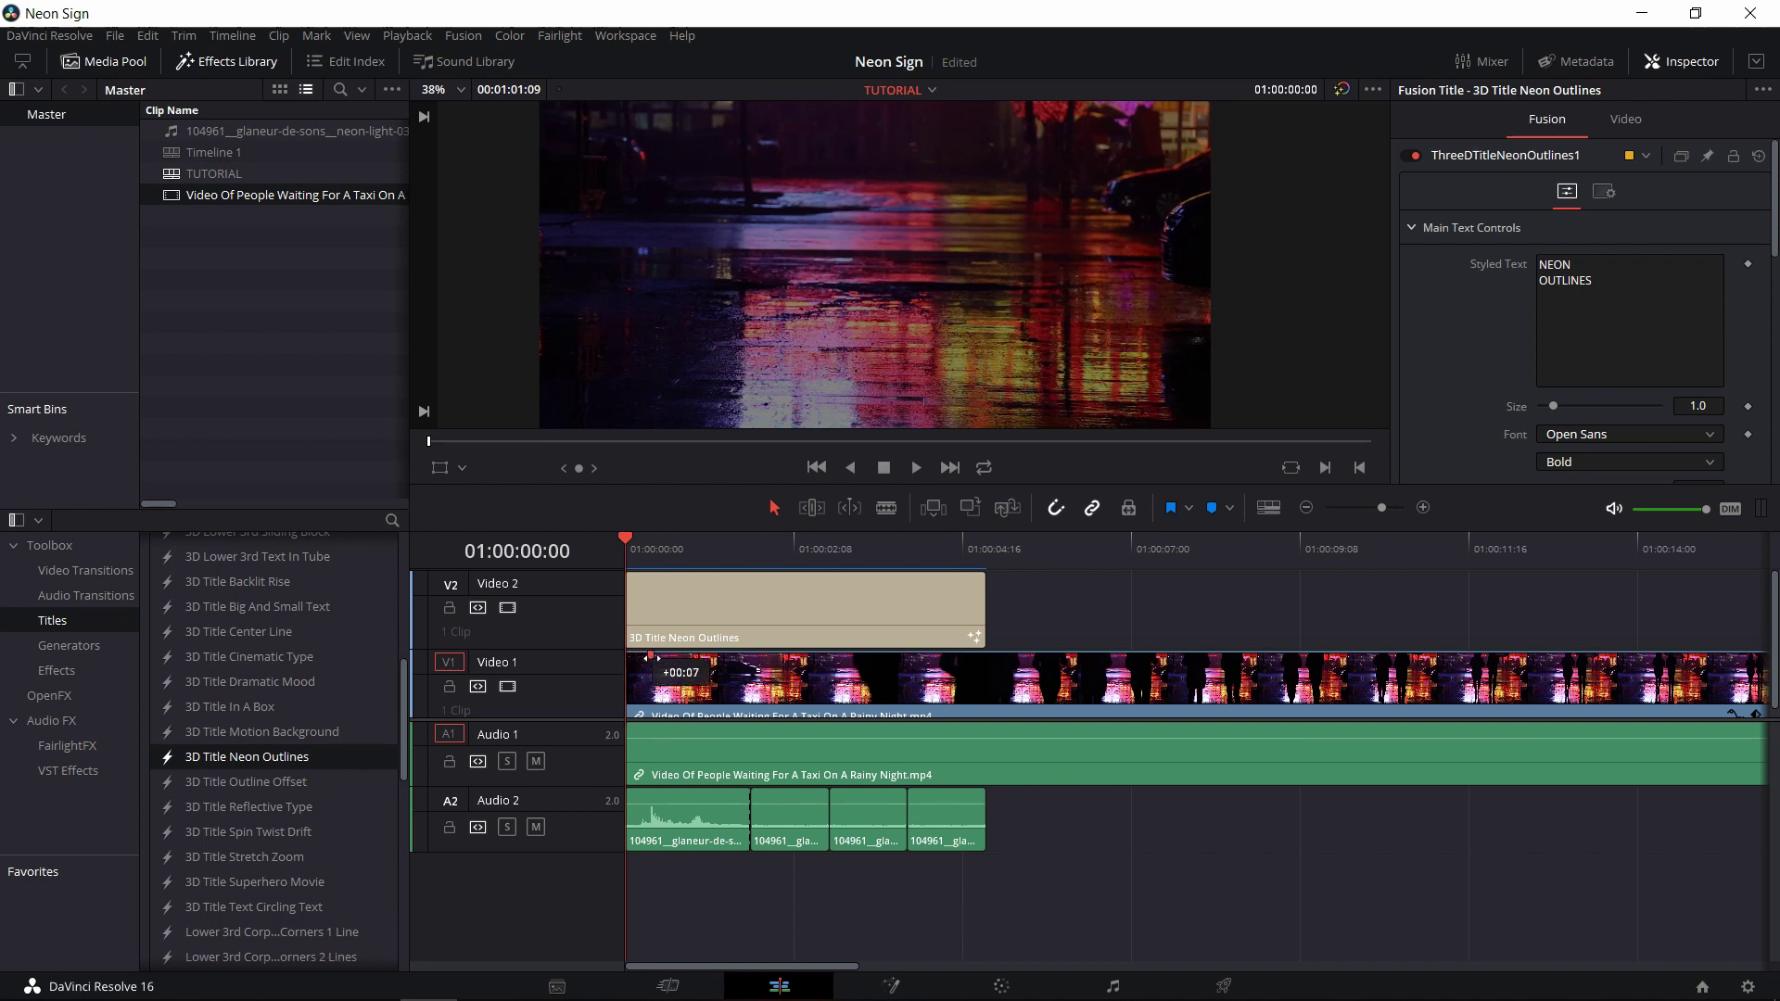
left_click_drag(627, 656, 672, 656)
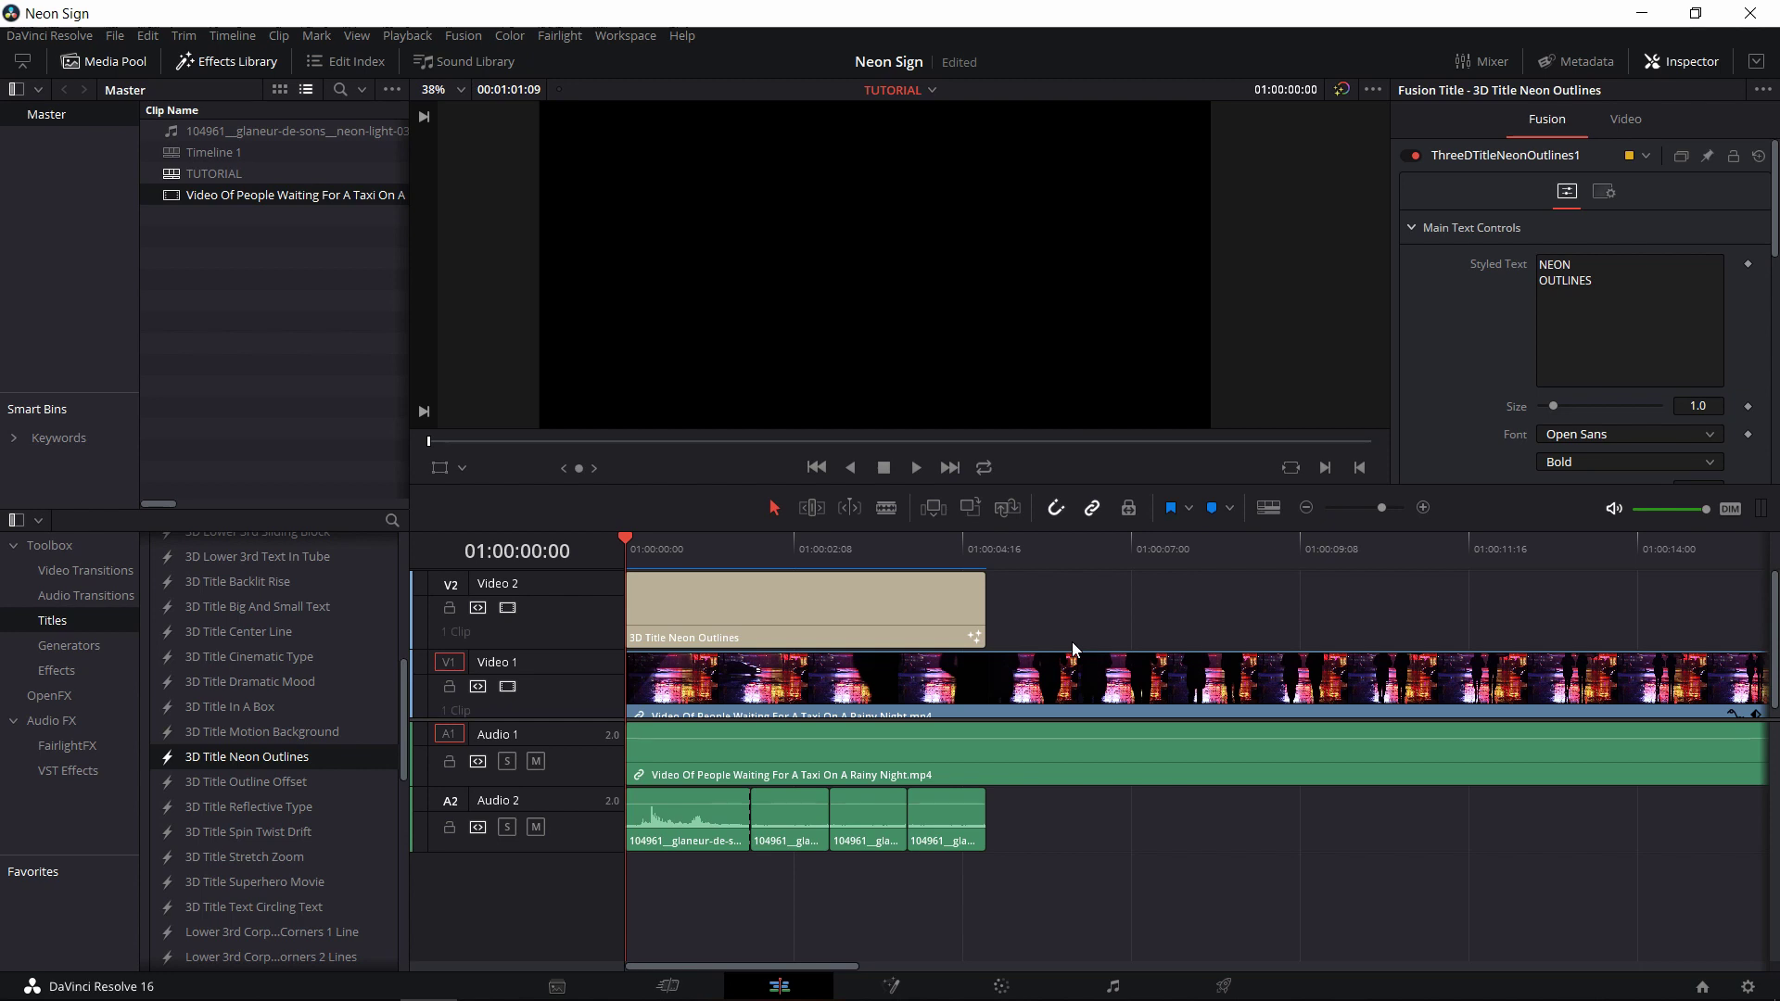
Step: Play back the timeline in an enlarged preview to review the fade-in
key("space")
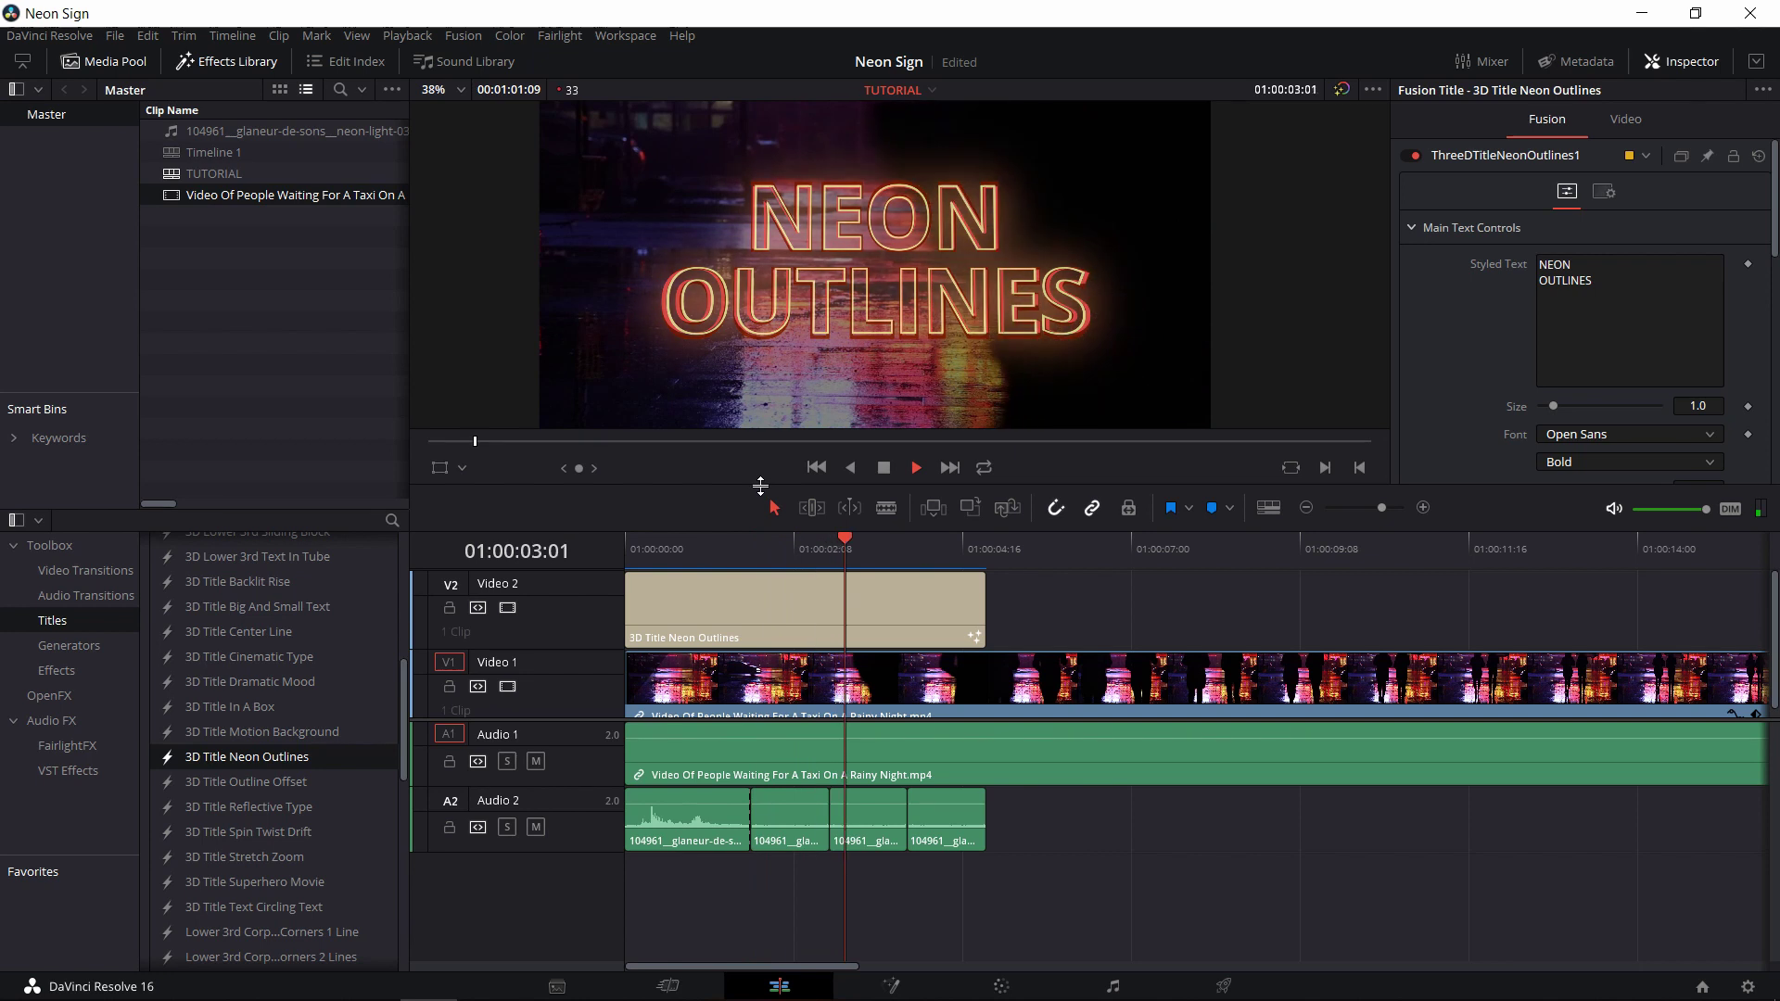
left_click_drag(758, 487, 758, 561)
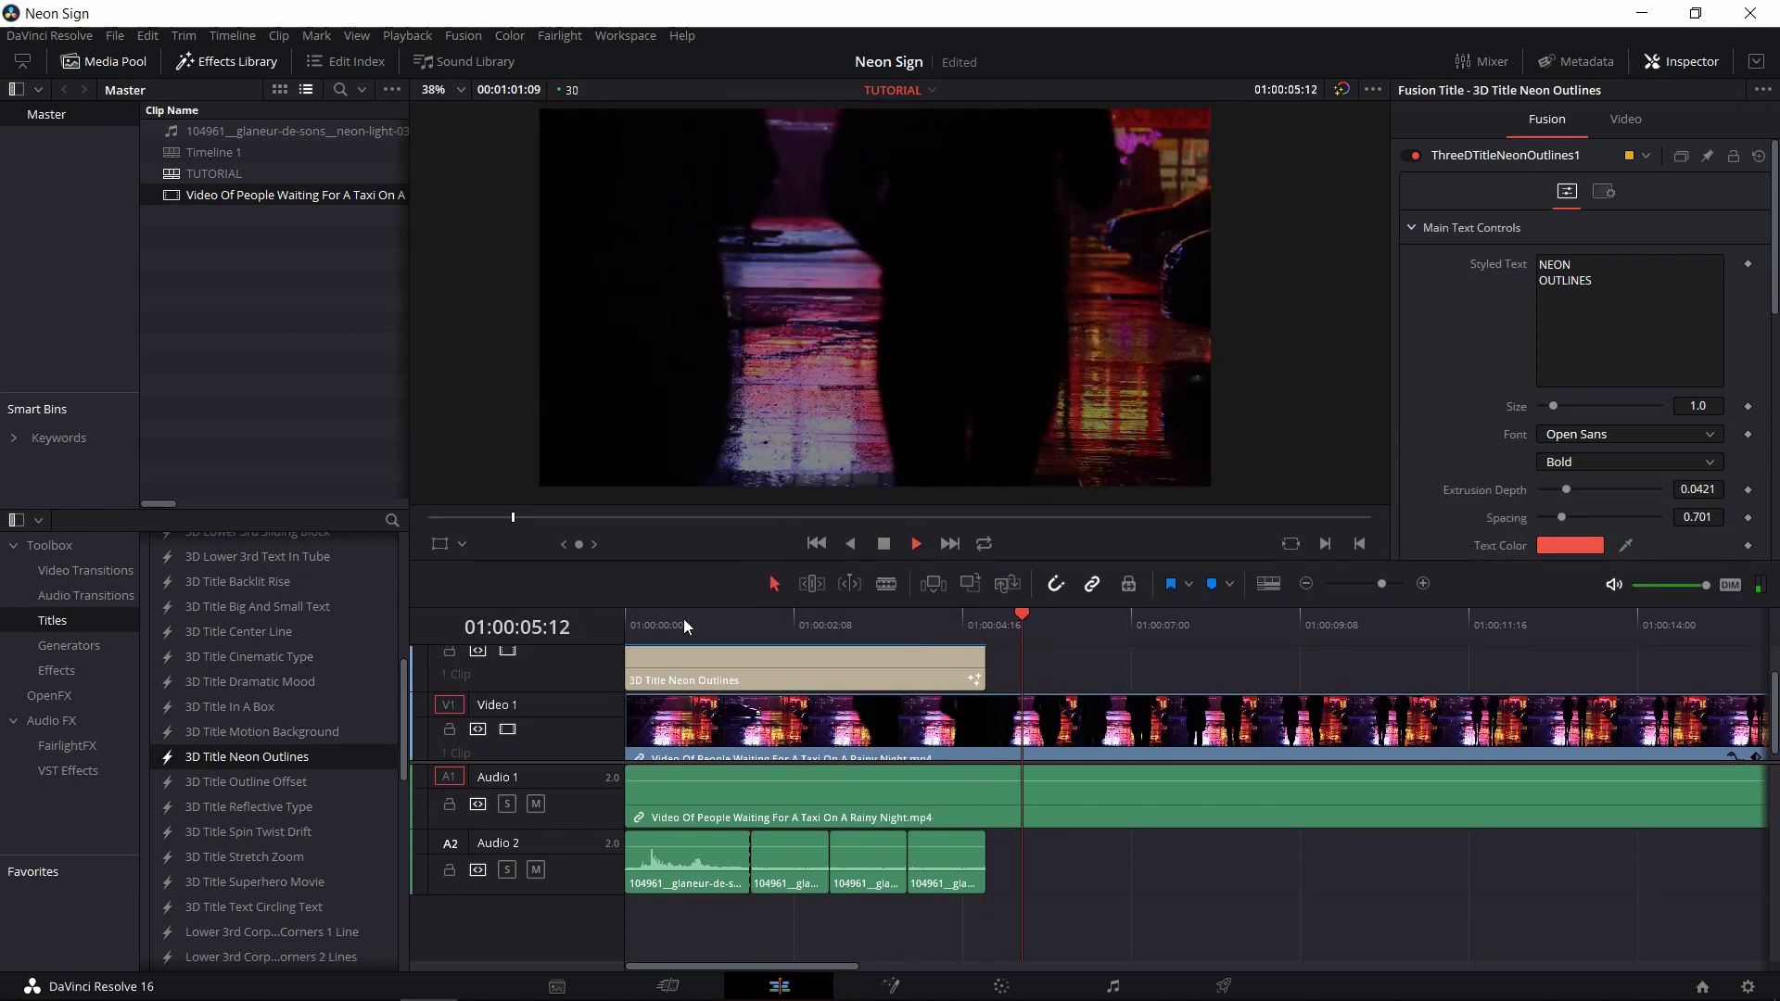
left_click(717, 623)
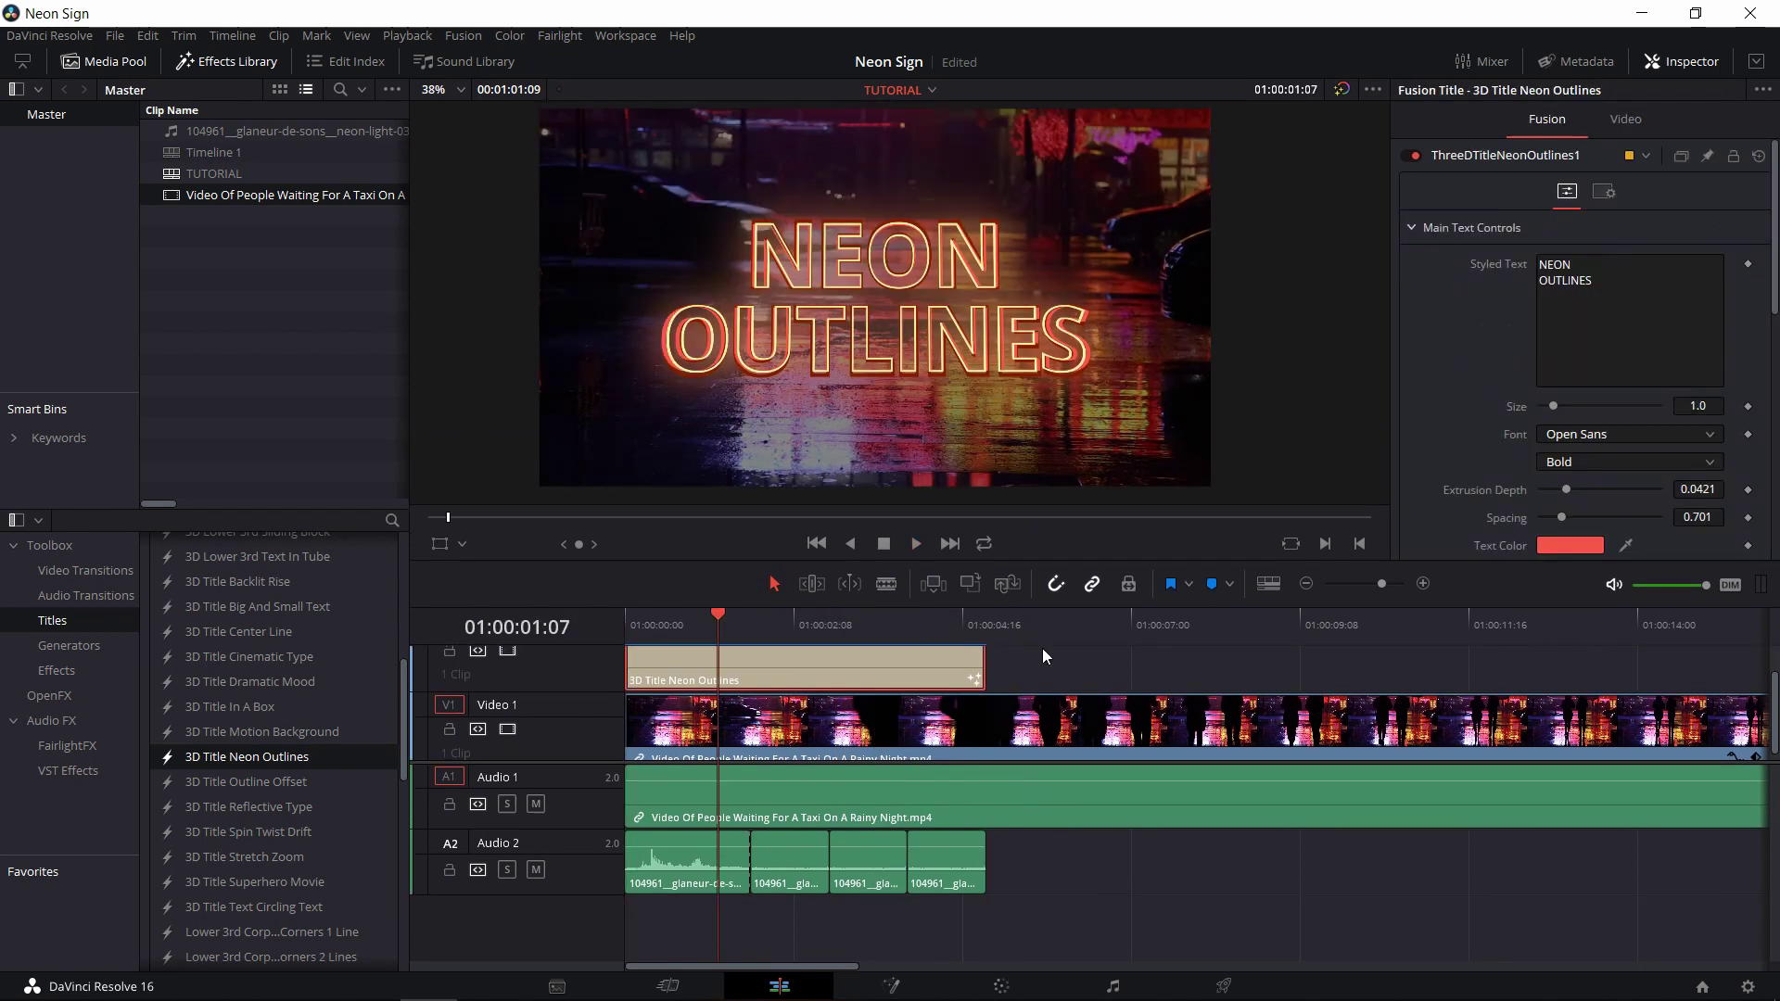
Step: Replace the title text with QUICK / NEON / TITTLE on three lines
left_click(1643, 280)
key("ctrl+a")
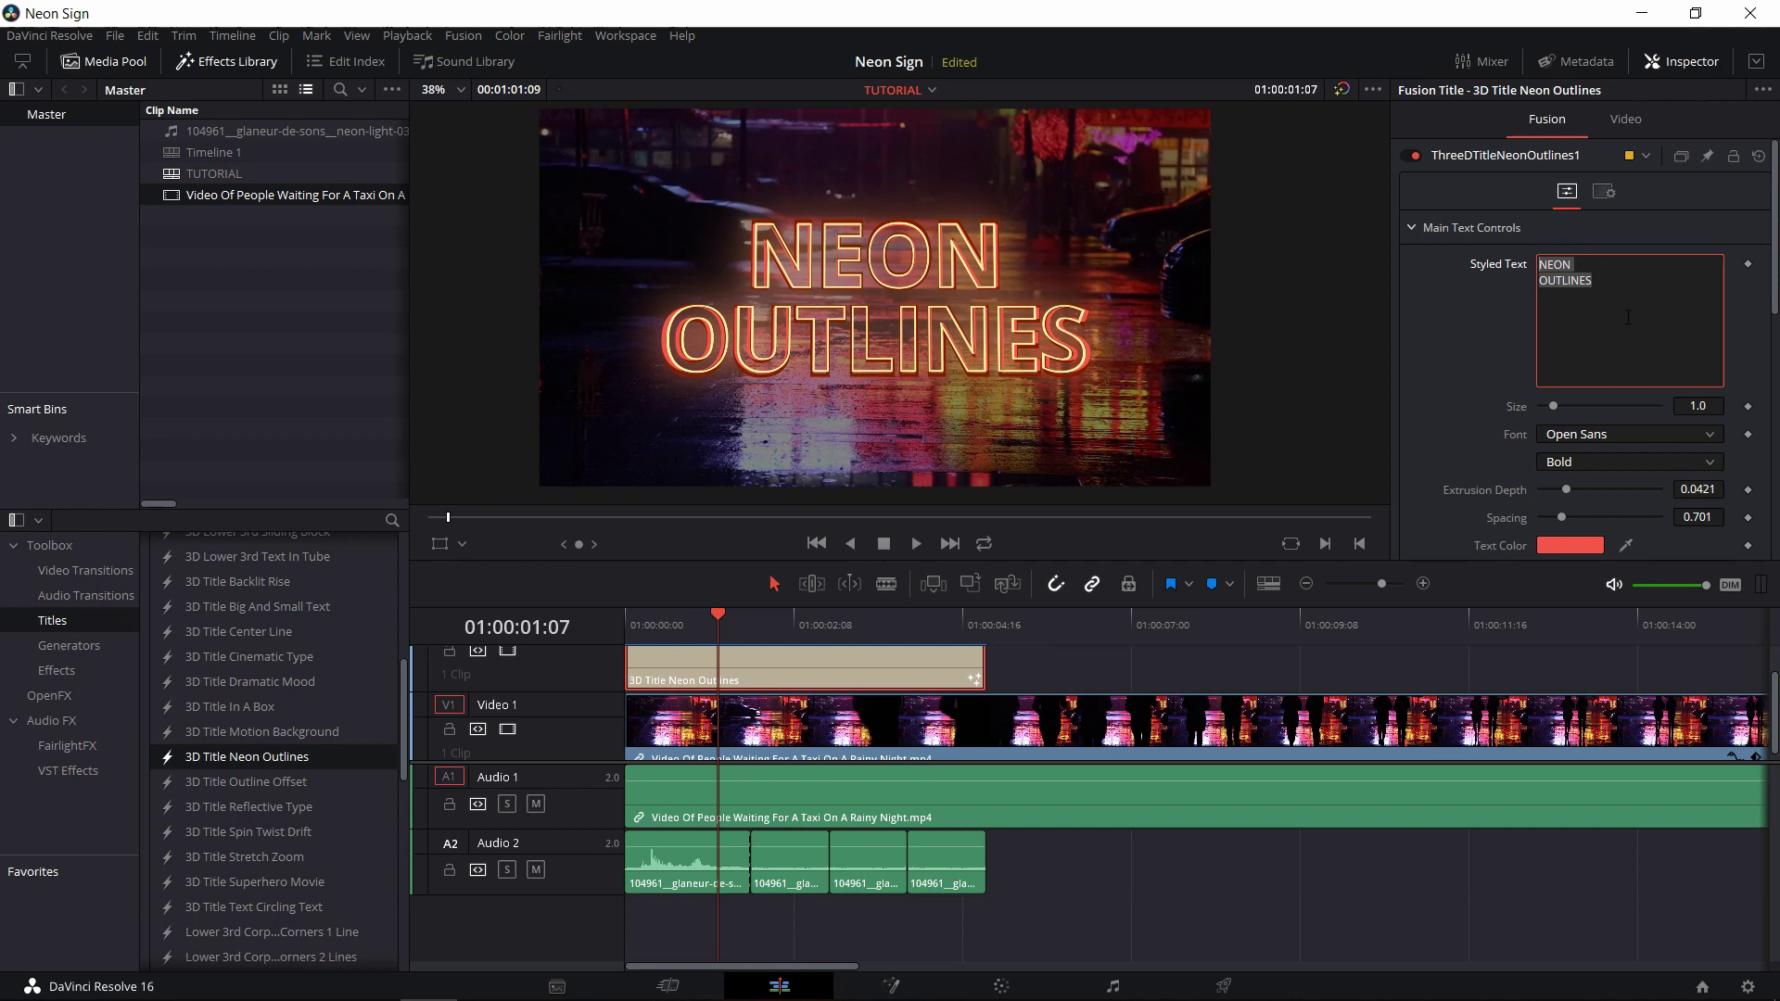
type("QUICK")
key("Return")
type("NEON")
key("Return")
type("TITTLE")
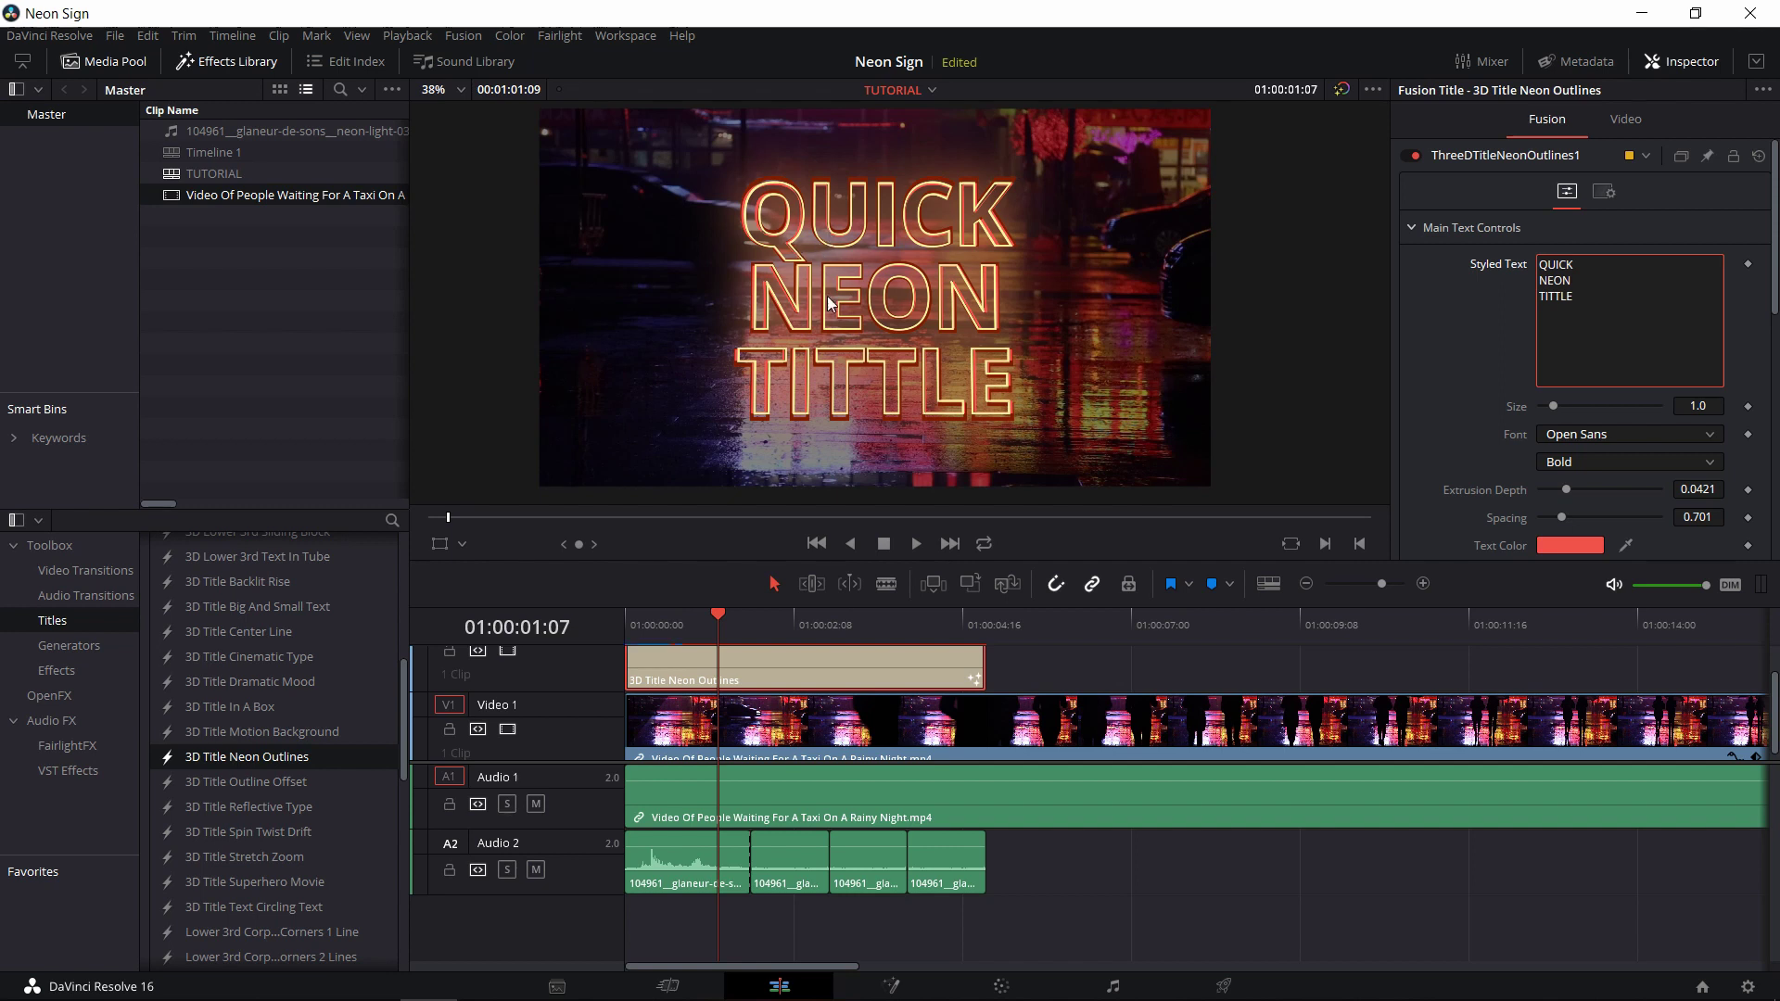
Step: Set the title's letter Spacing to 0.85 and Size to 0.87
scroll(836, 275, "up", 1)
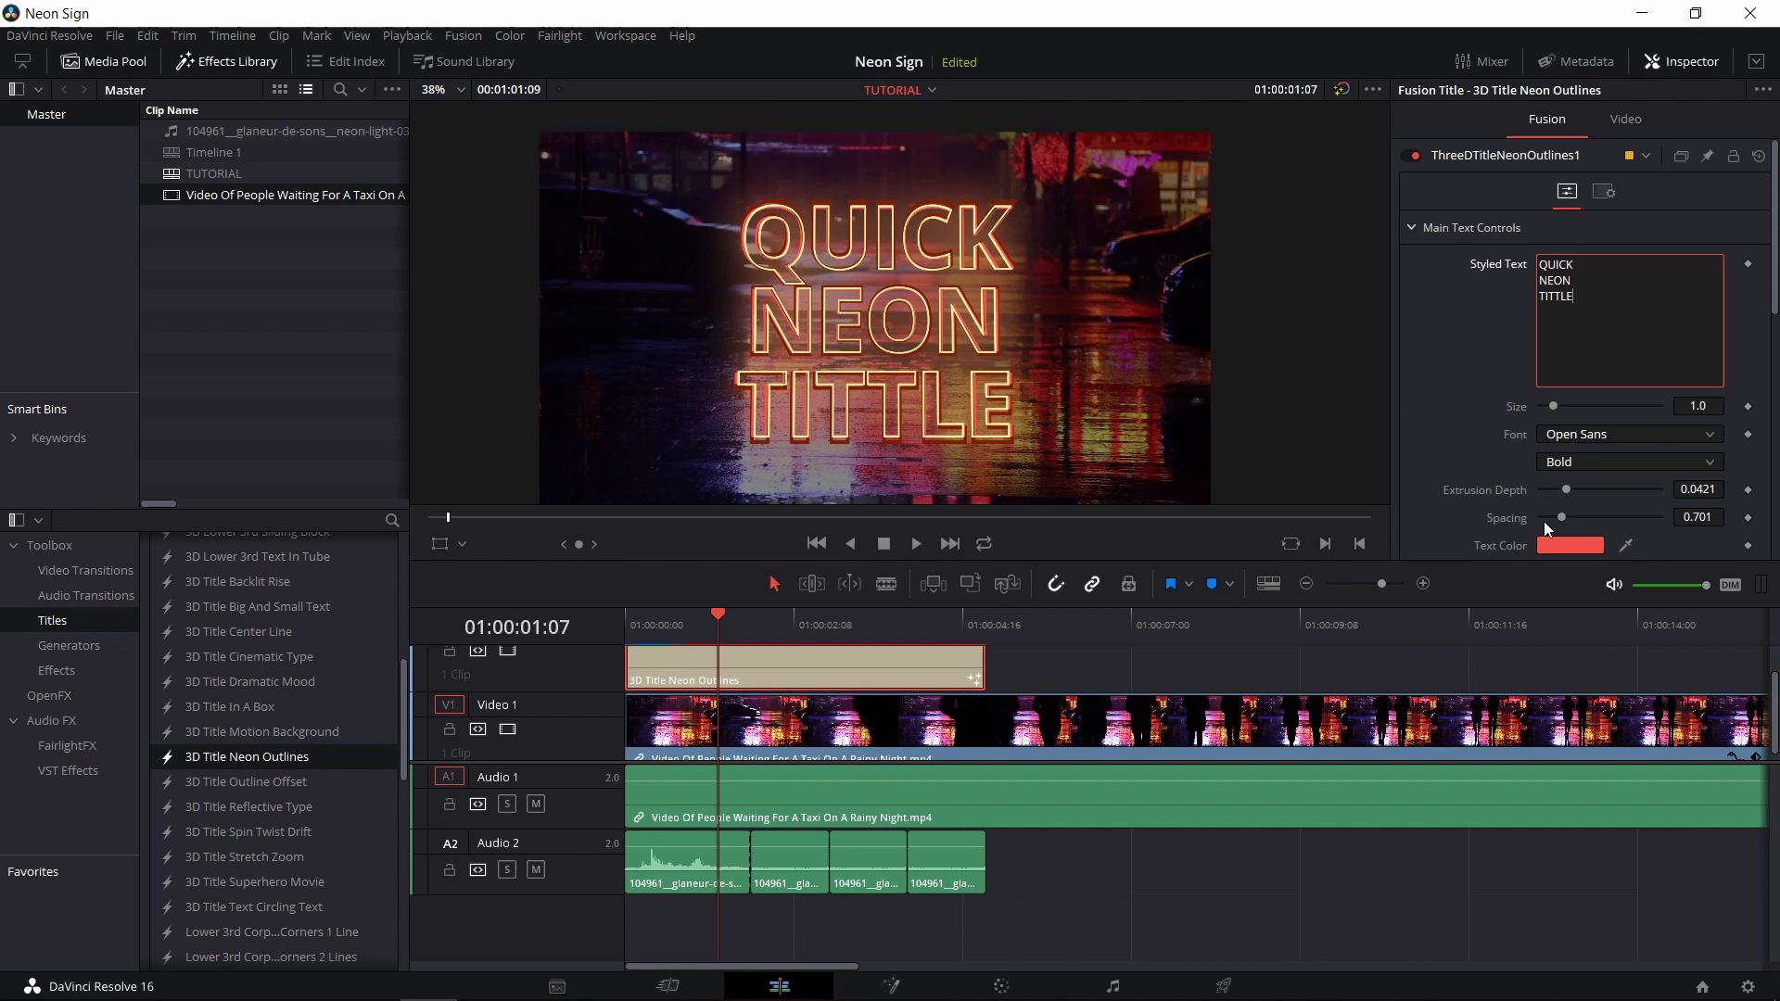
left_click_drag(1561, 520, 1566, 520)
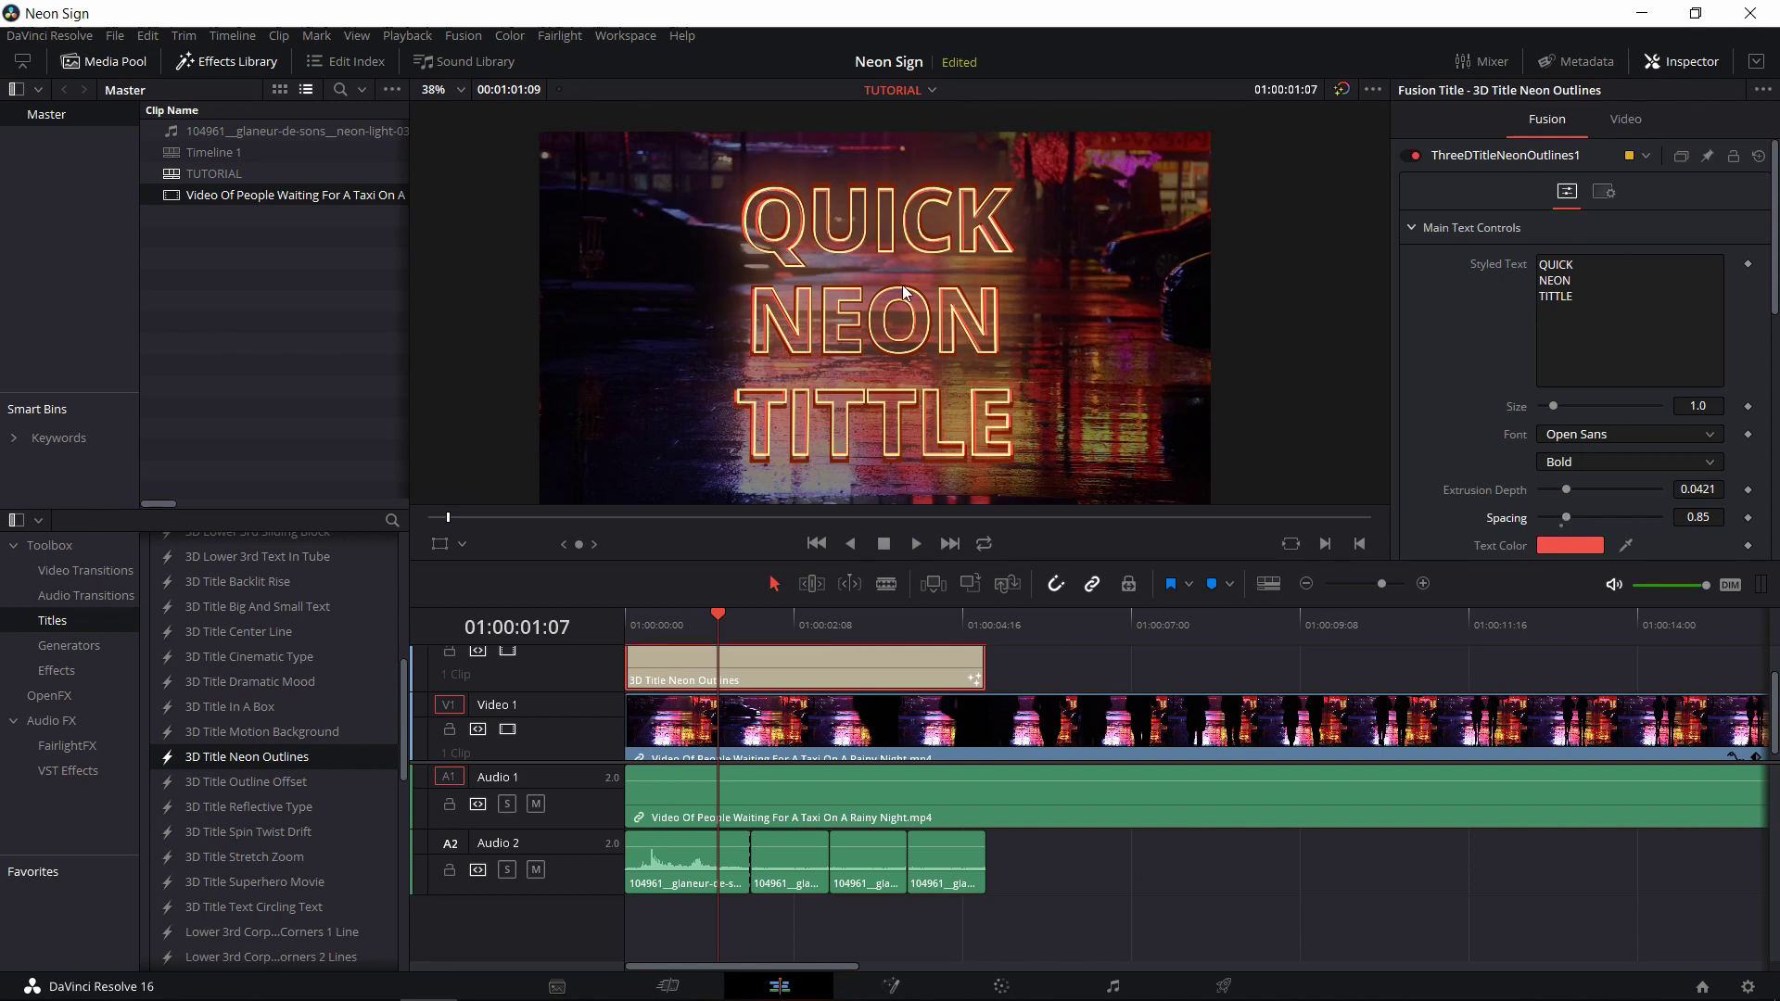
scroll(1477, 415, "down", 2)
scroll(1477, 415, "up", 2)
left_click_drag(1708, 411, 1693, 411)
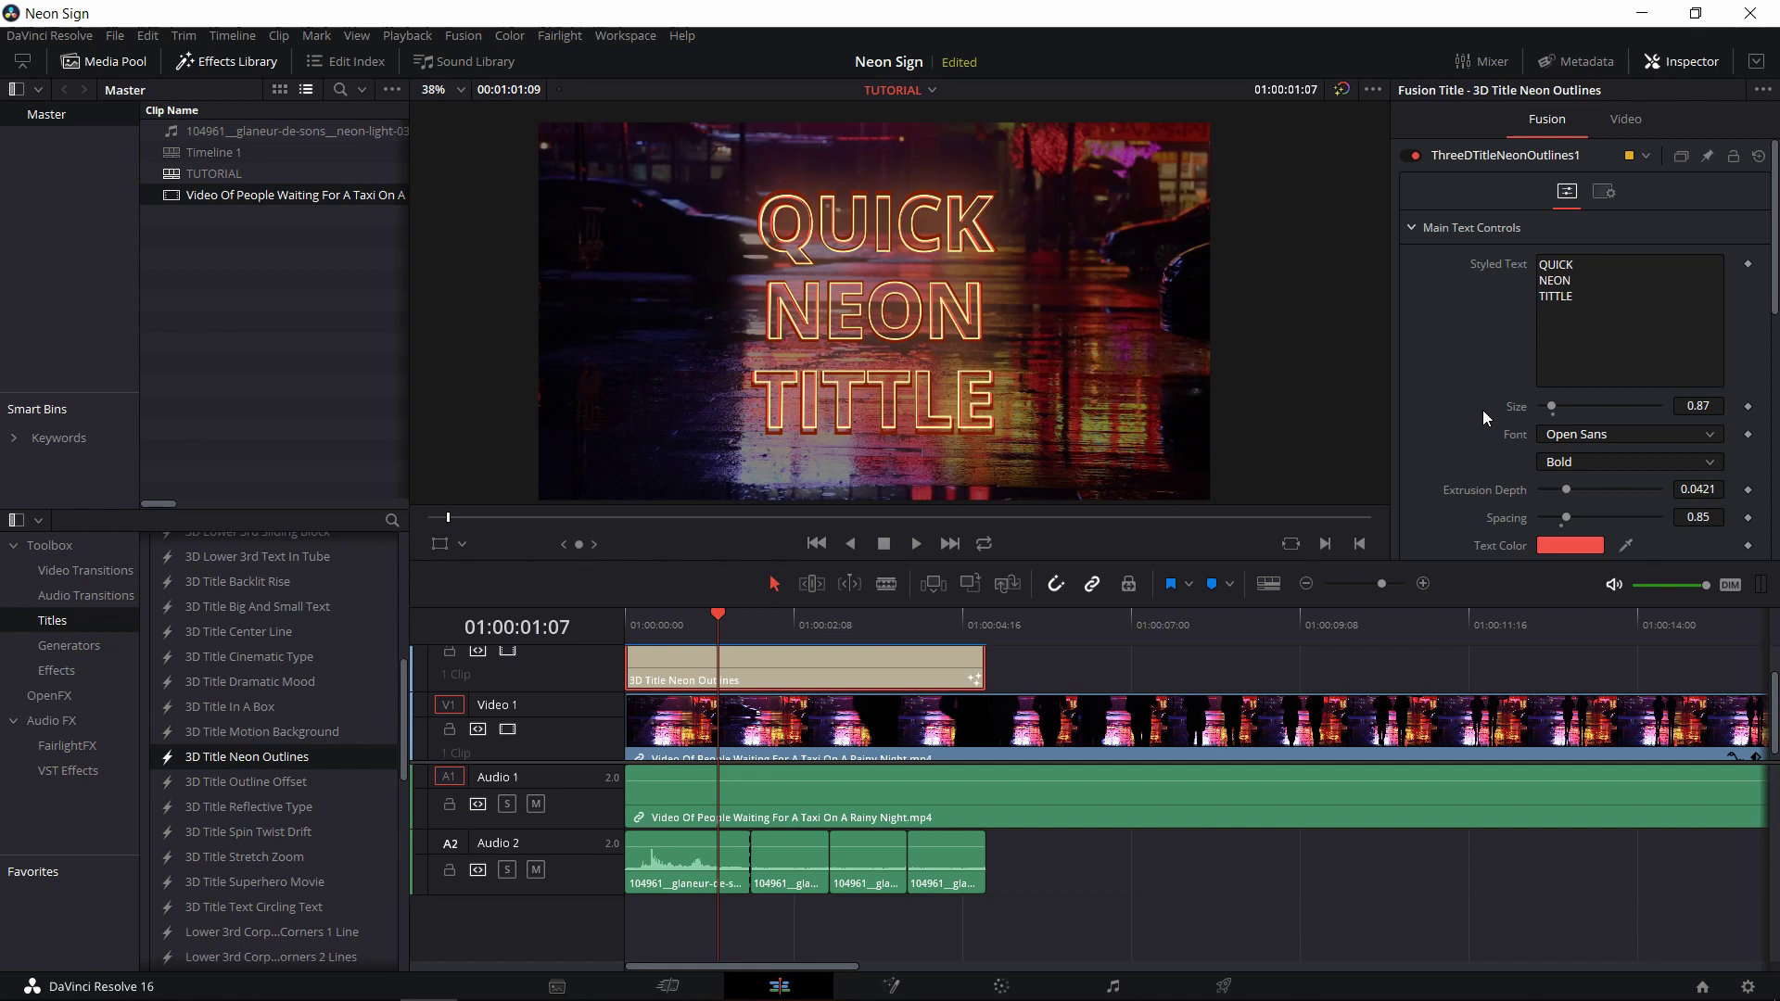
scroll(1482, 409, "down", 2)
scroll(1479, 410, "up", 2)
key("Home")
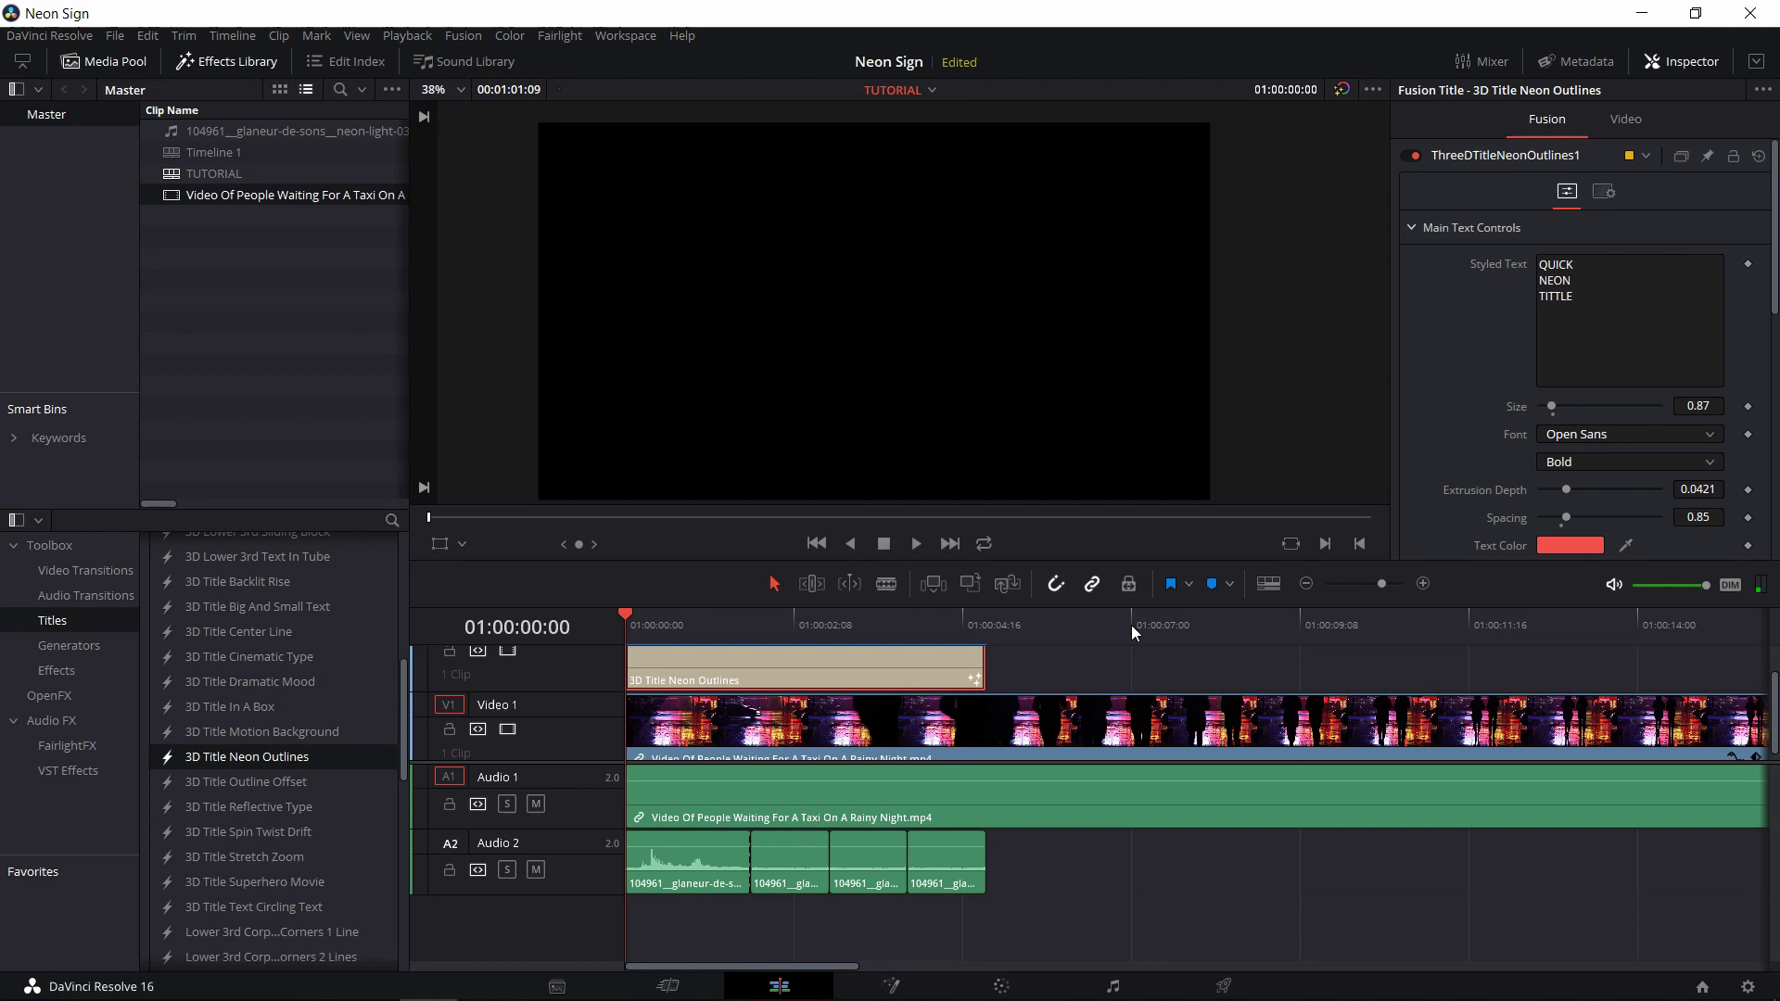